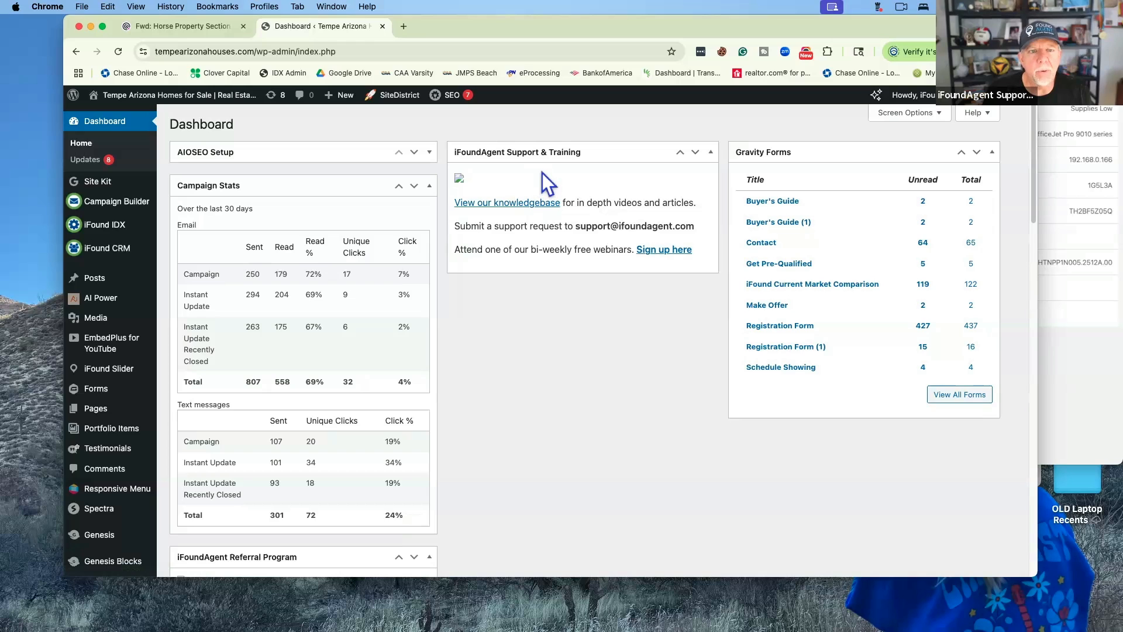
# Skim the iFoundAgent knowledgebase in a new tab, then close it and return to the dashboard
pyautogui.click(517, 205)
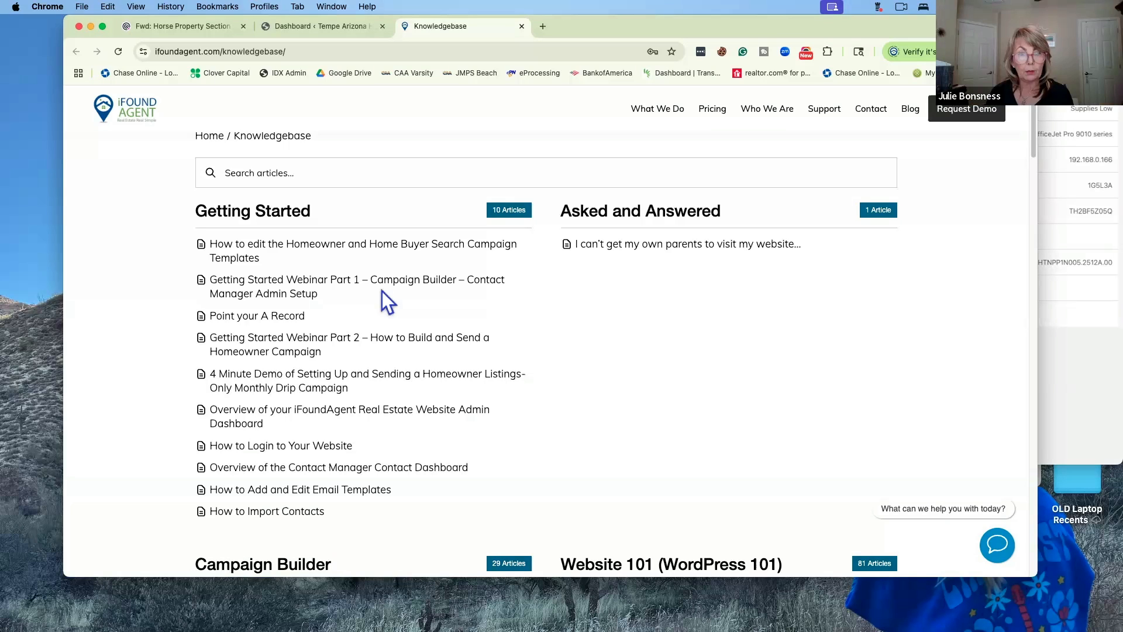
pyautogui.scroll(-1, 390, 342)
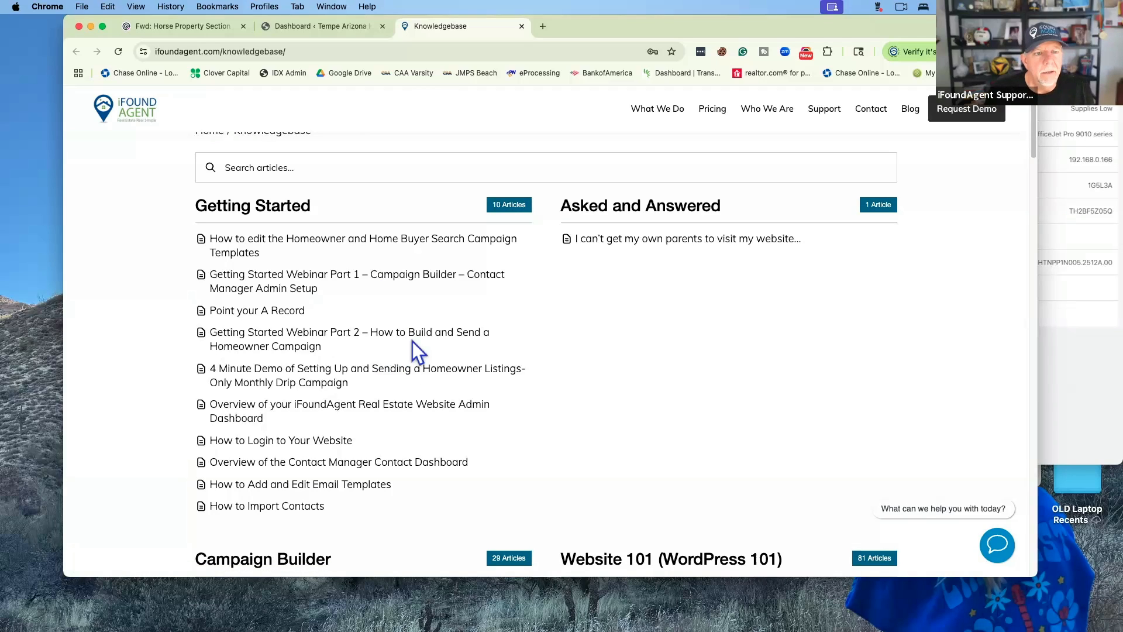
pyautogui.click(523, 26)
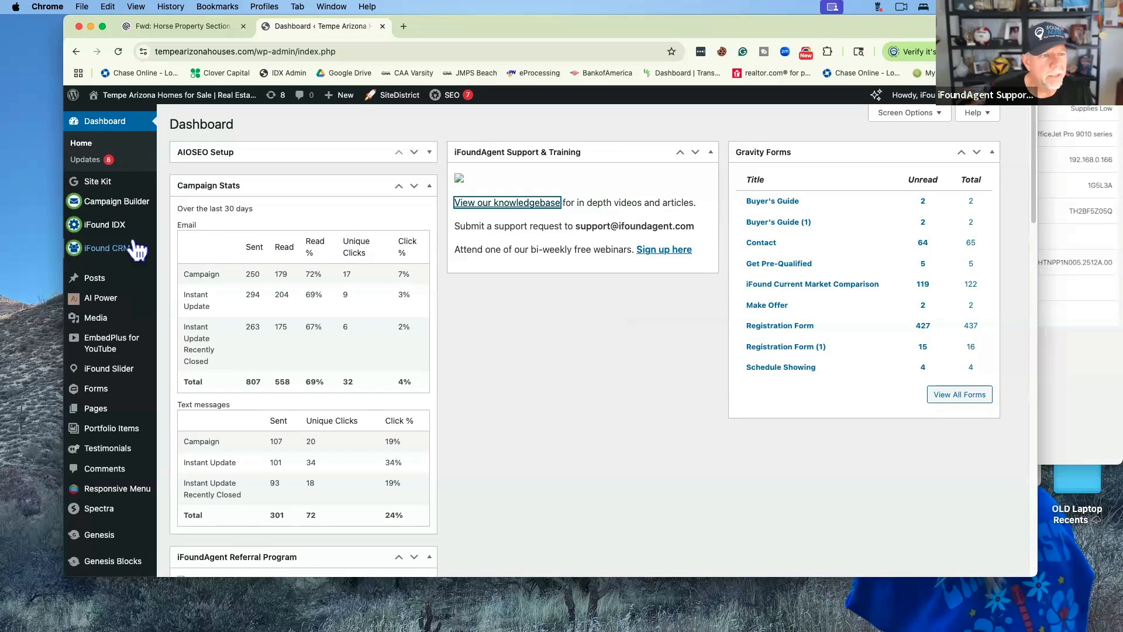
# Go to iFound CRM Settings and review the sender name, SMS number, opt-in and reply-to options
pyautogui.moveTo(131, 248)
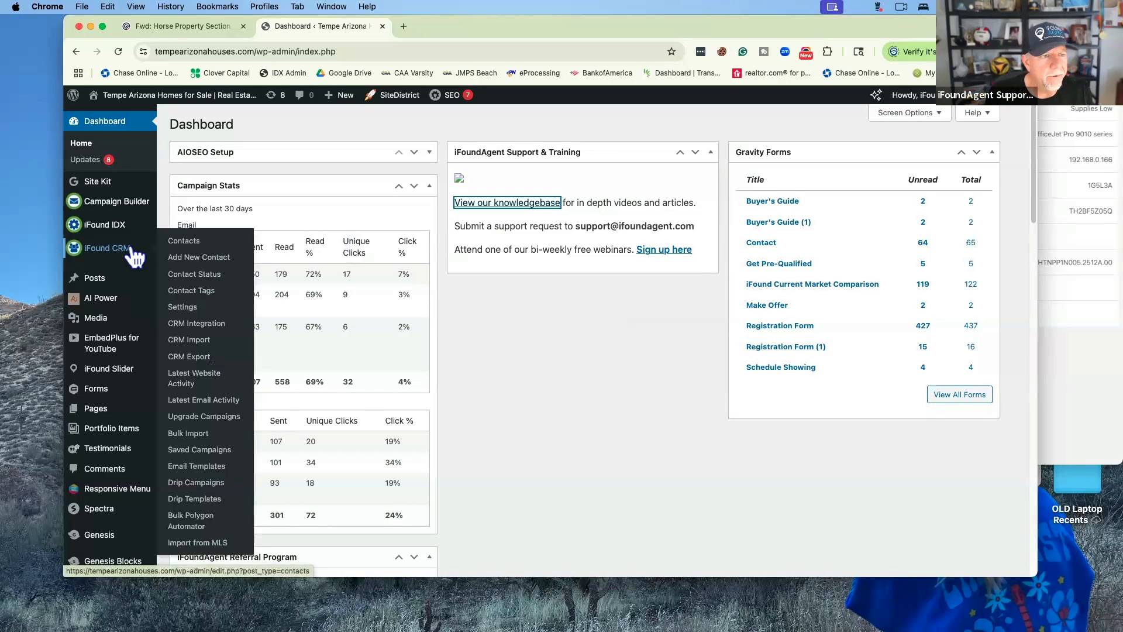
pyautogui.click(200, 309)
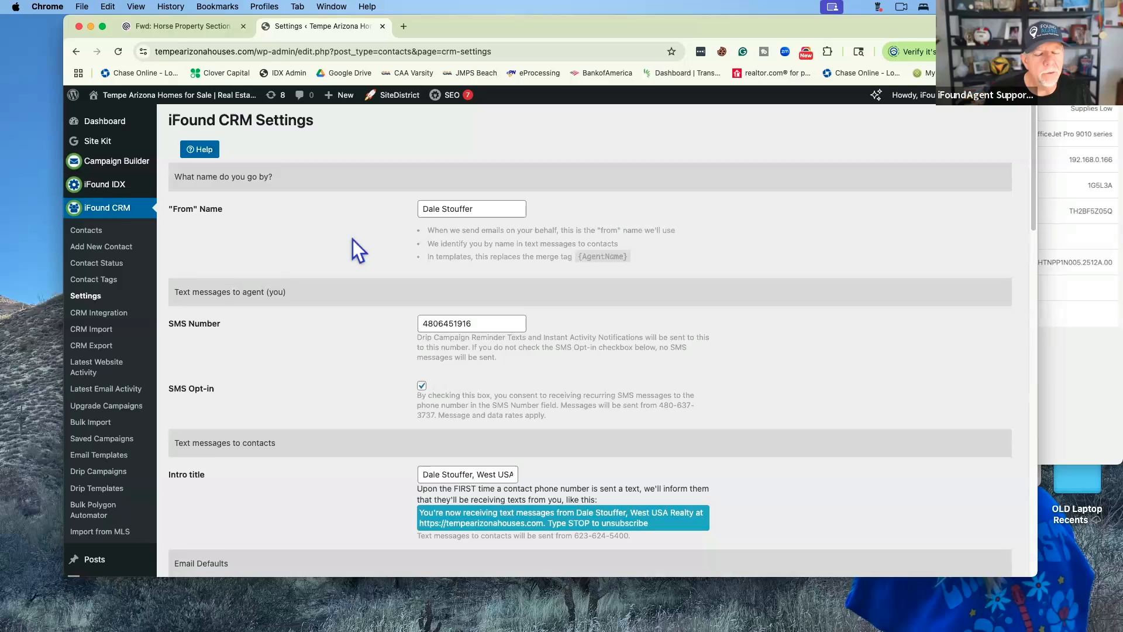
pyautogui.scroll(-1, 352, 239)
pyautogui.scroll(1, 346, 238)
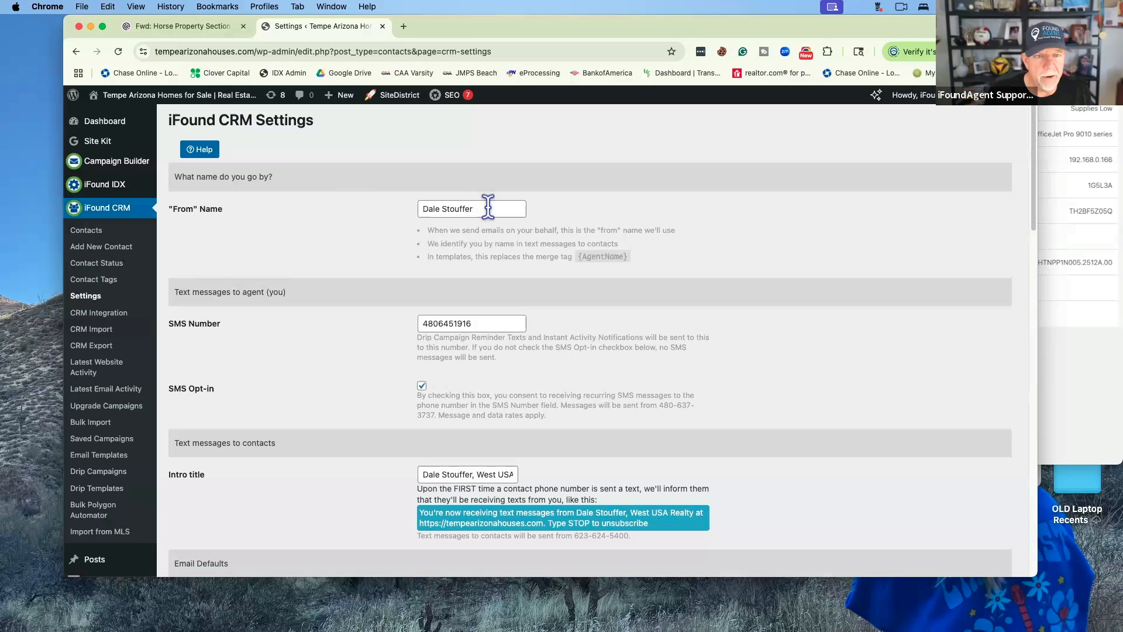
pyautogui.scroll(-4, 489, 206)
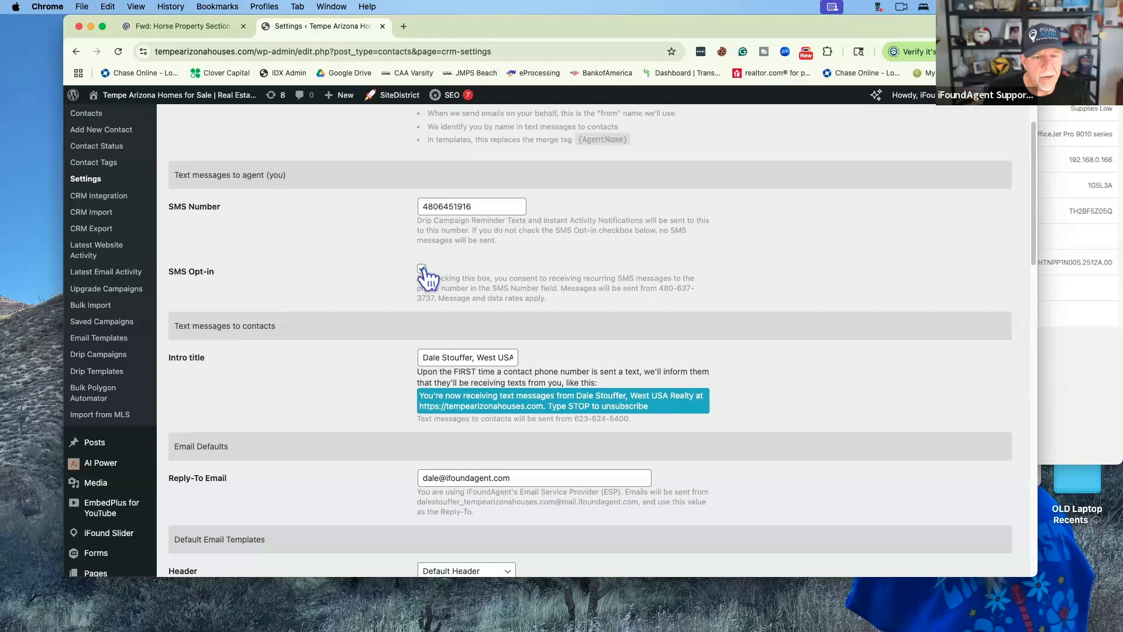
pyautogui.scroll(-3, 641, 267)
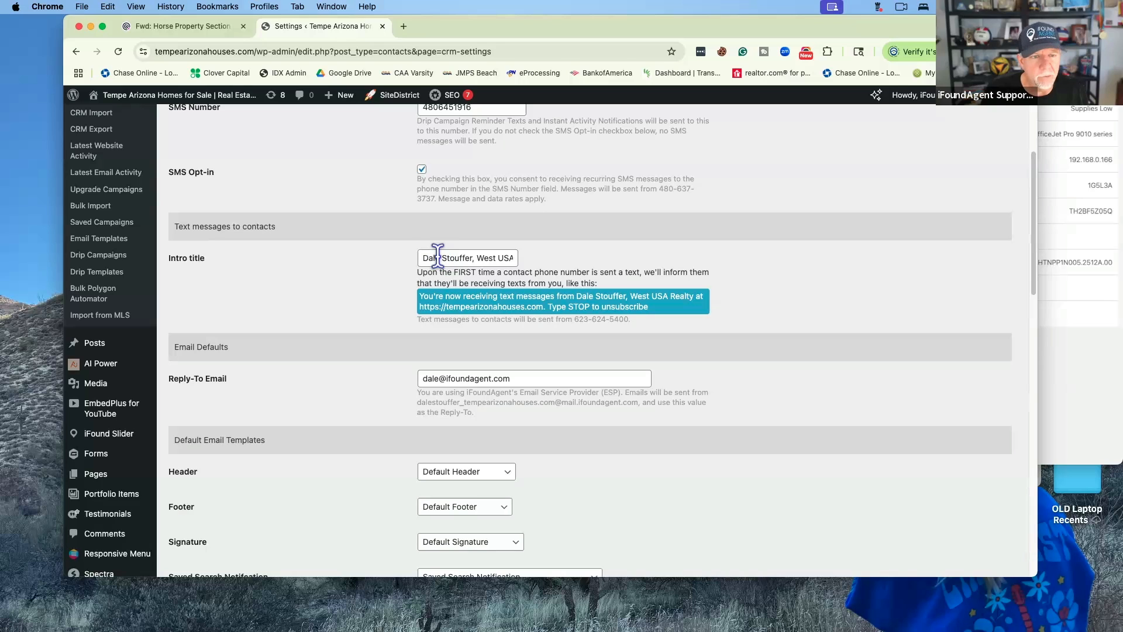
pyautogui.scroll(-5, 388, 265)
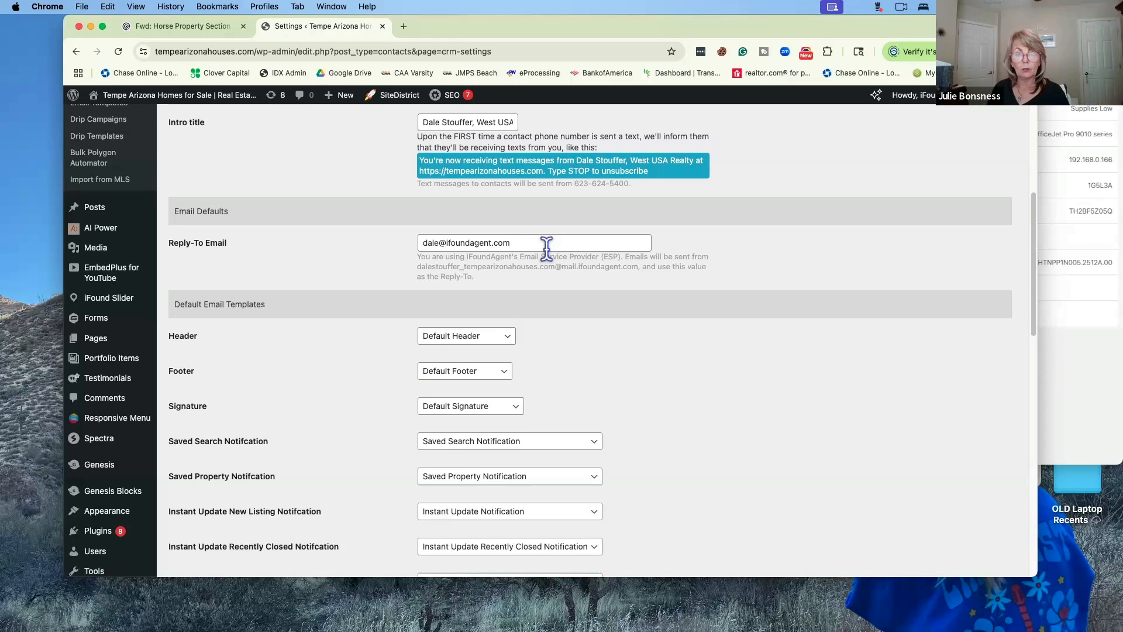
pyautogui.scroll(-3, 591, 278)
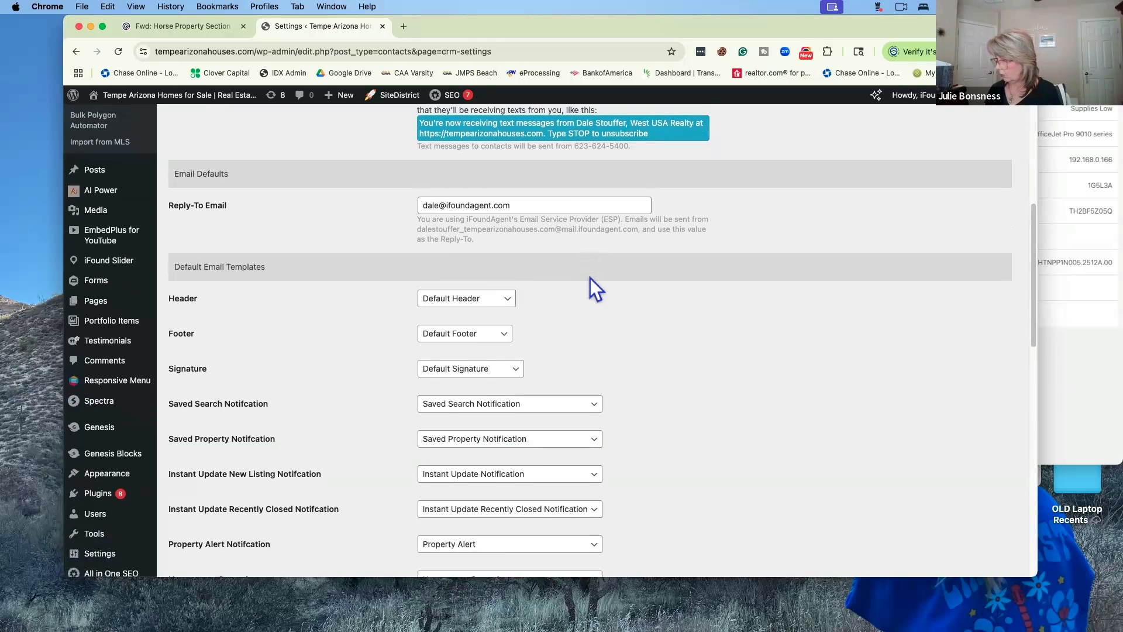
pyautogui.scroll(-3, 590, 278)
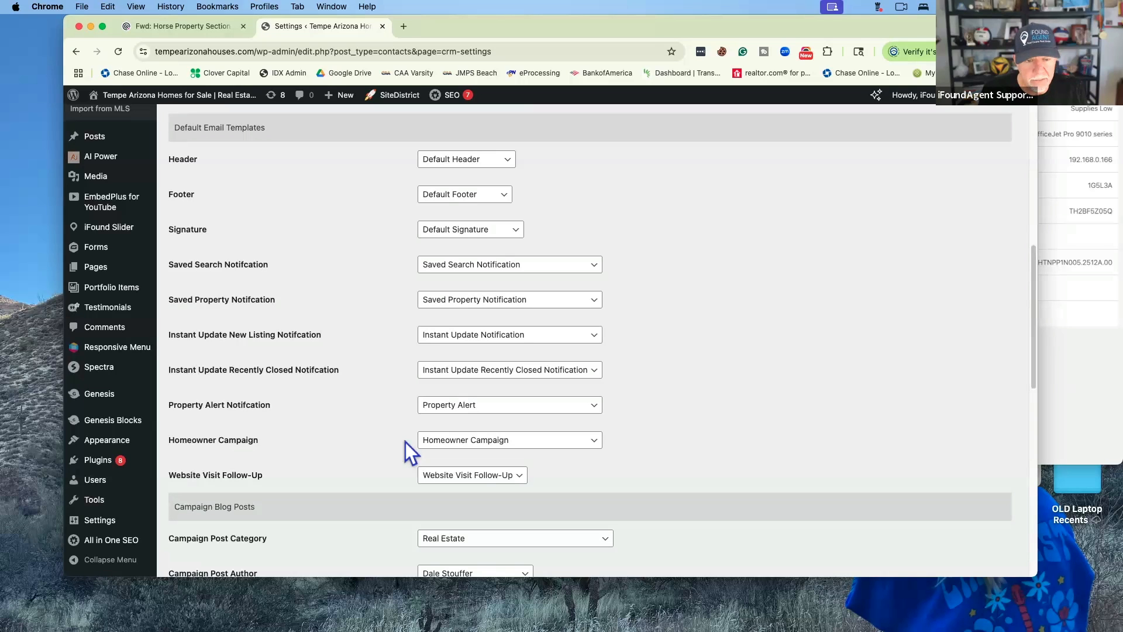
pyautogui.click(593, 444)
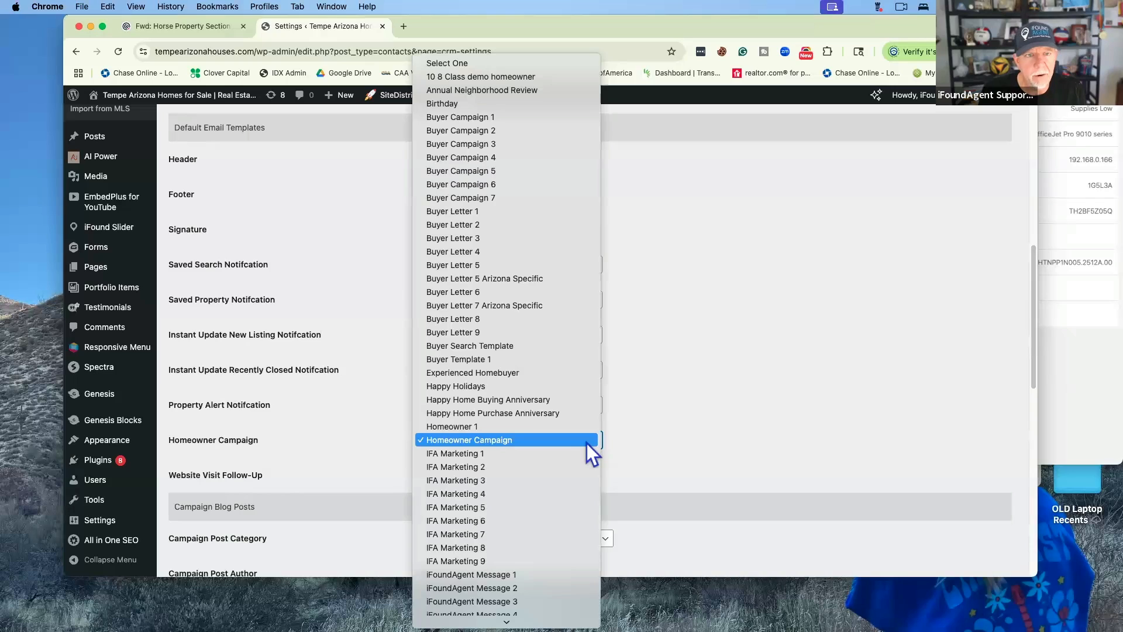
pyautogui.click(532, 440)
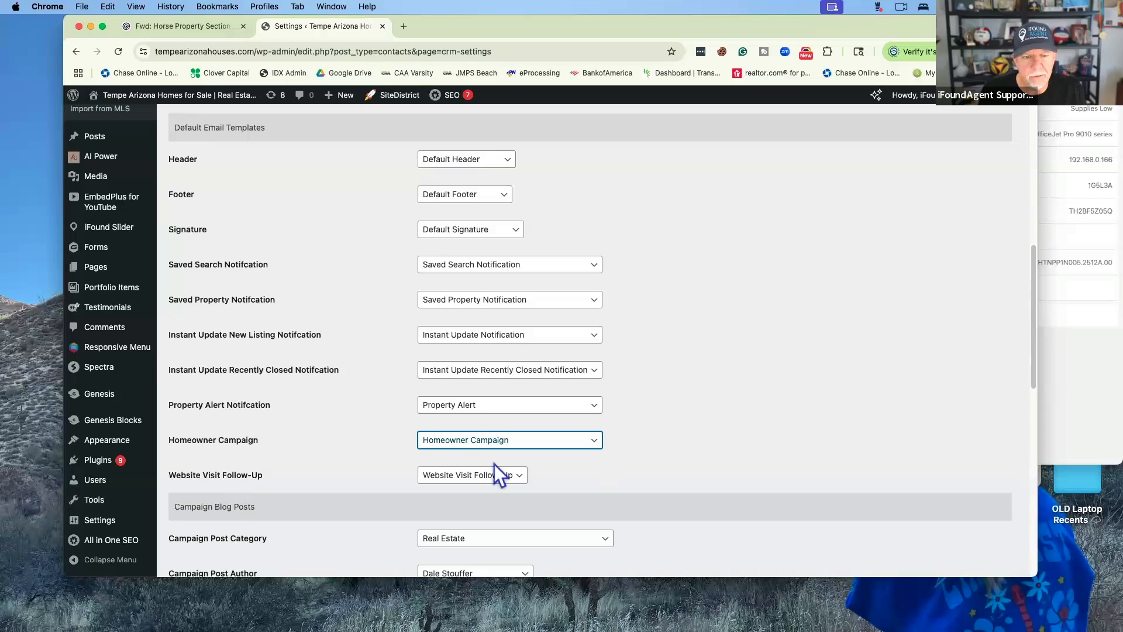
pyautogui.scroll(-5, 349, 447)
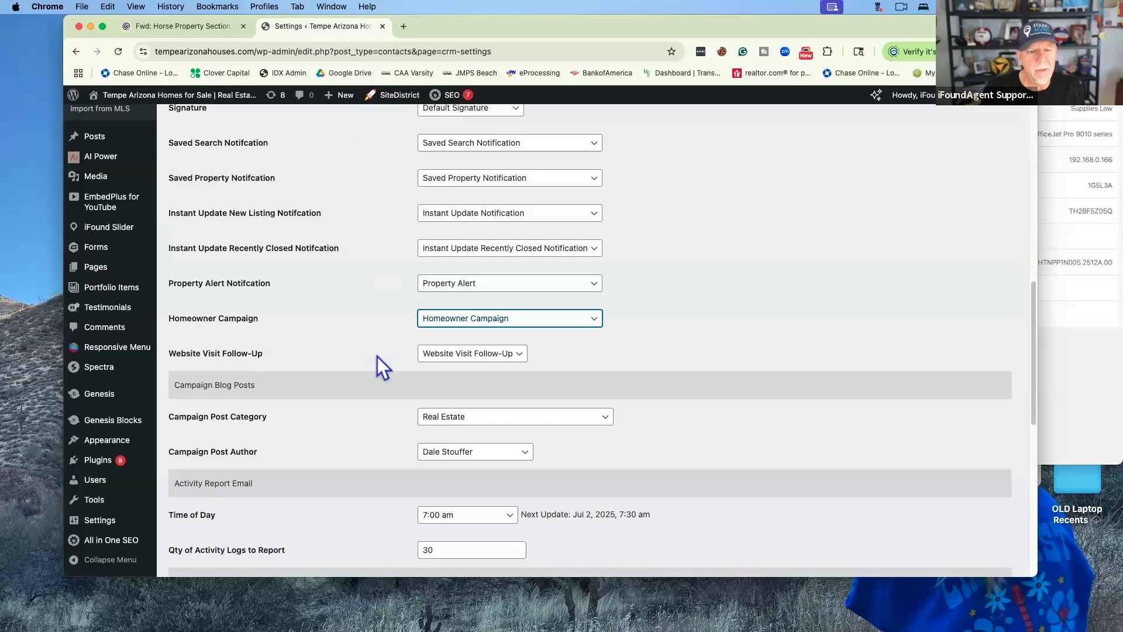
pyautogui.scroll(-7, 373, 363)
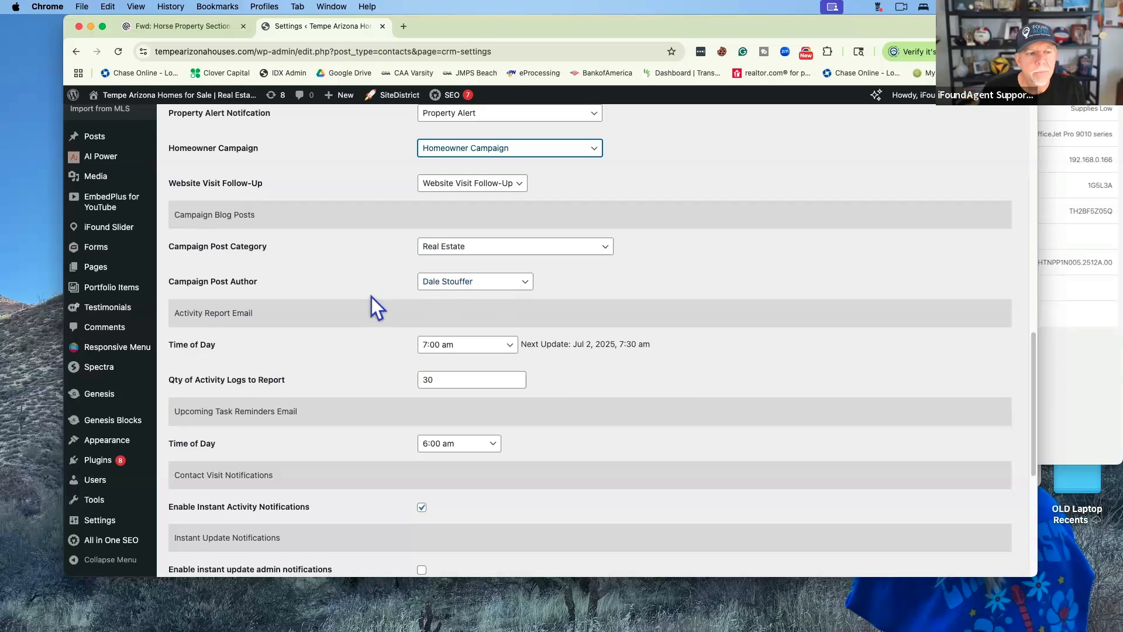
pyautogui.scroll(-2, 363, 301)
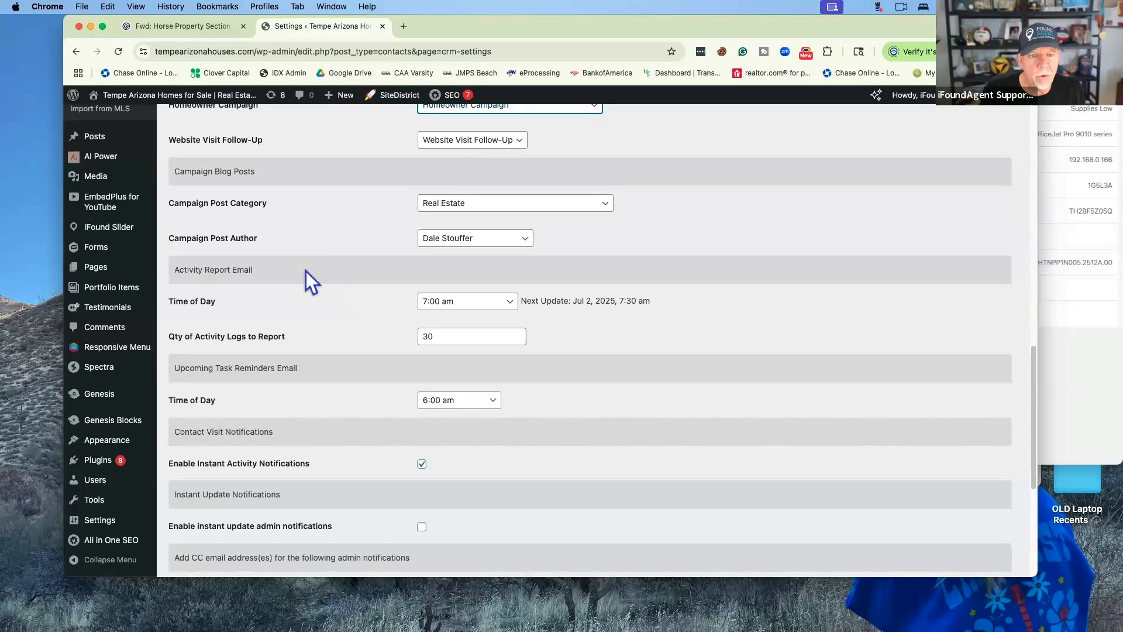
pyautogui.click(511, 302)
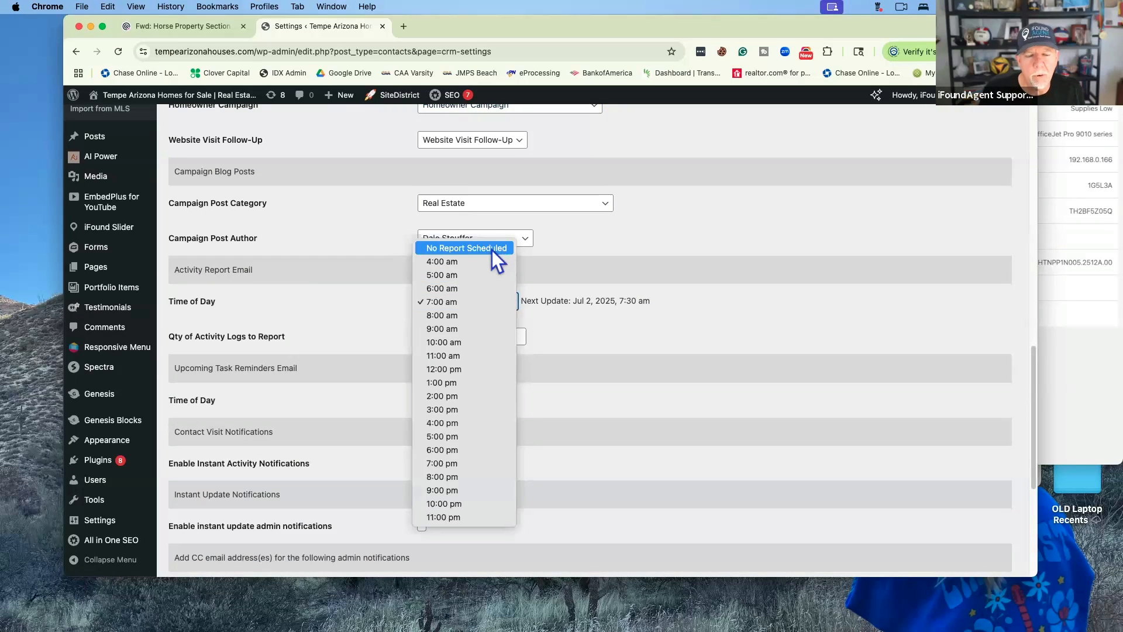
pyautogui.click(466, 303)
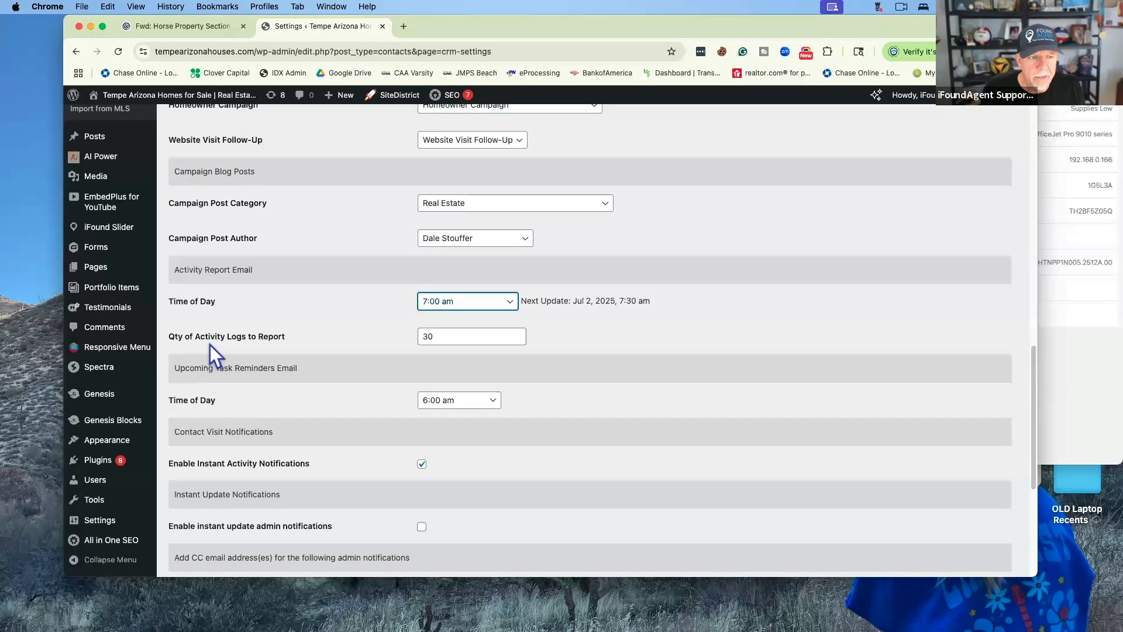
pyautogui.click(471, 336)
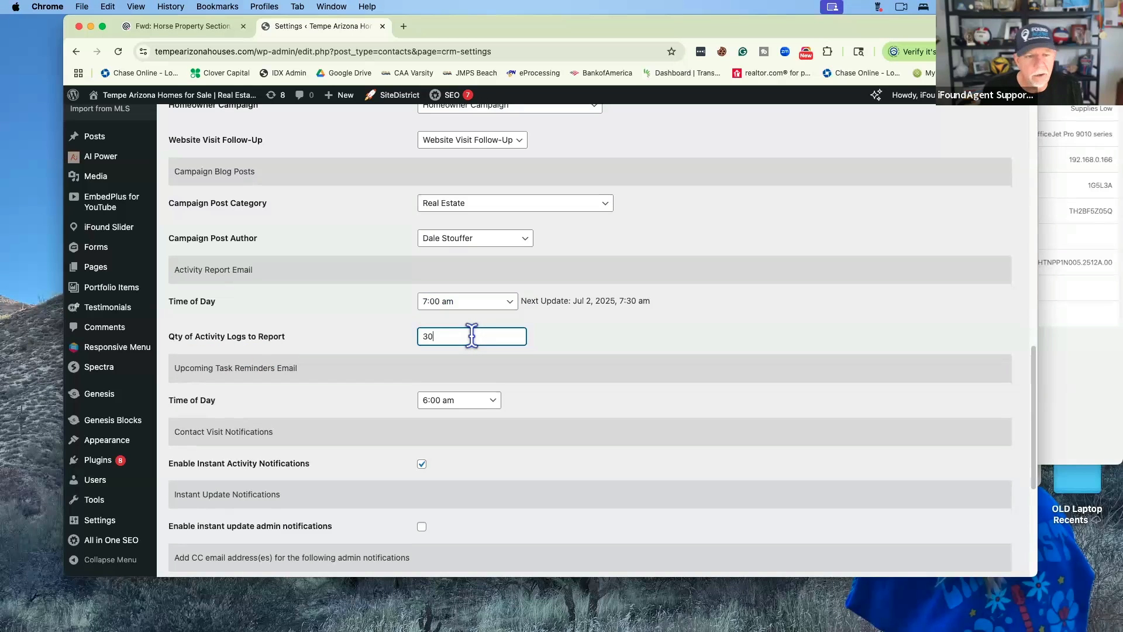
pyautogui.scroll(-3, 316, 245)
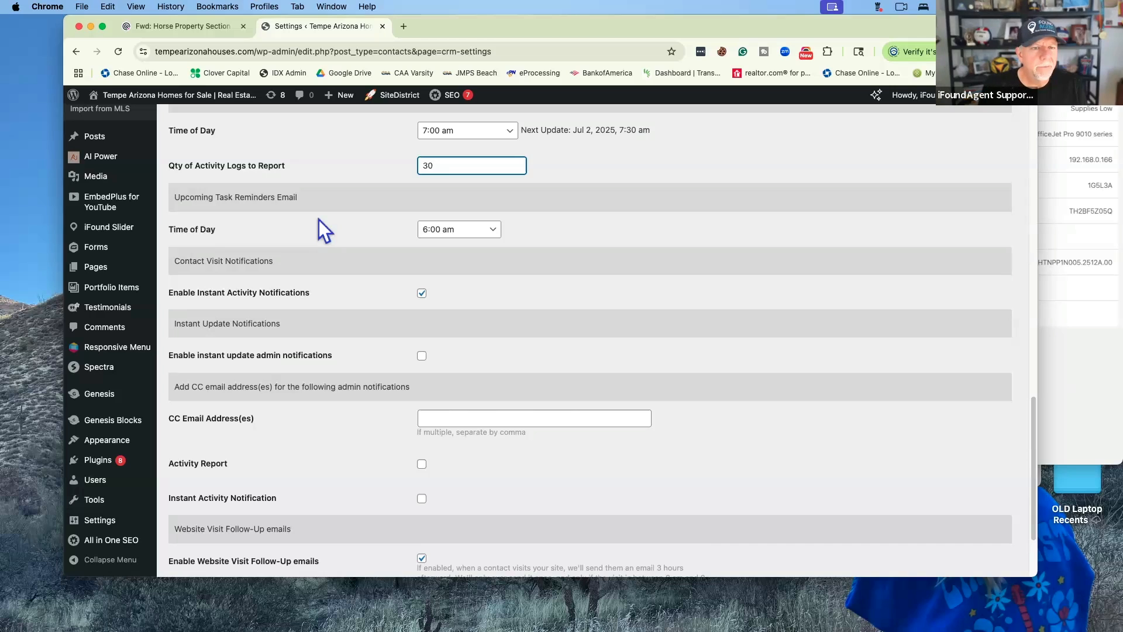
pyautogui.click(450, 230)
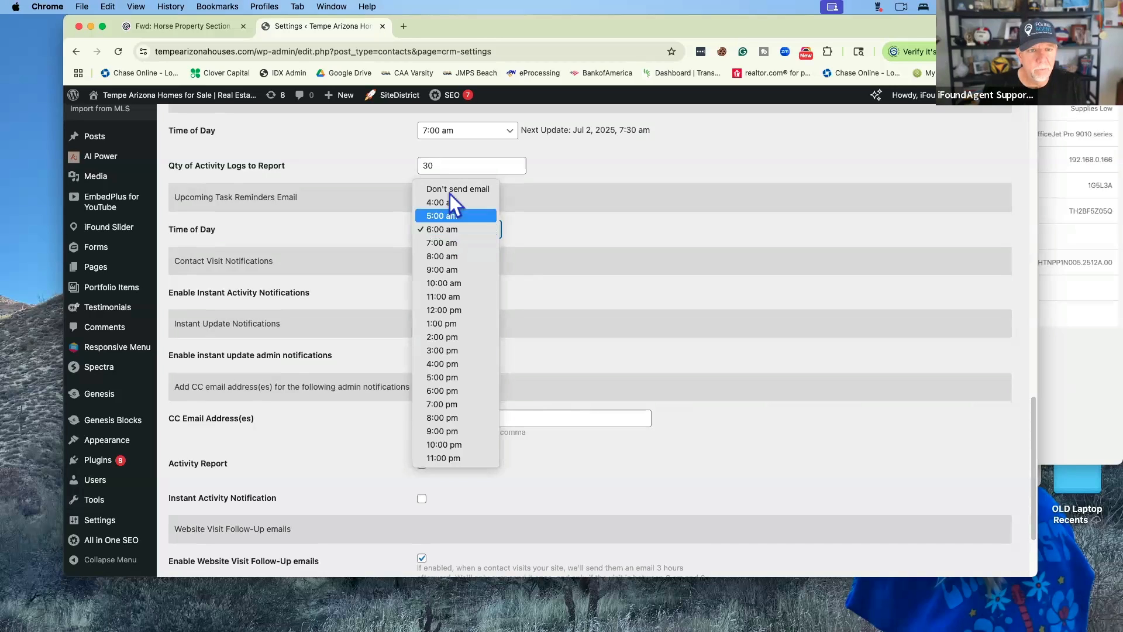
pyautogui.click(345, 230)
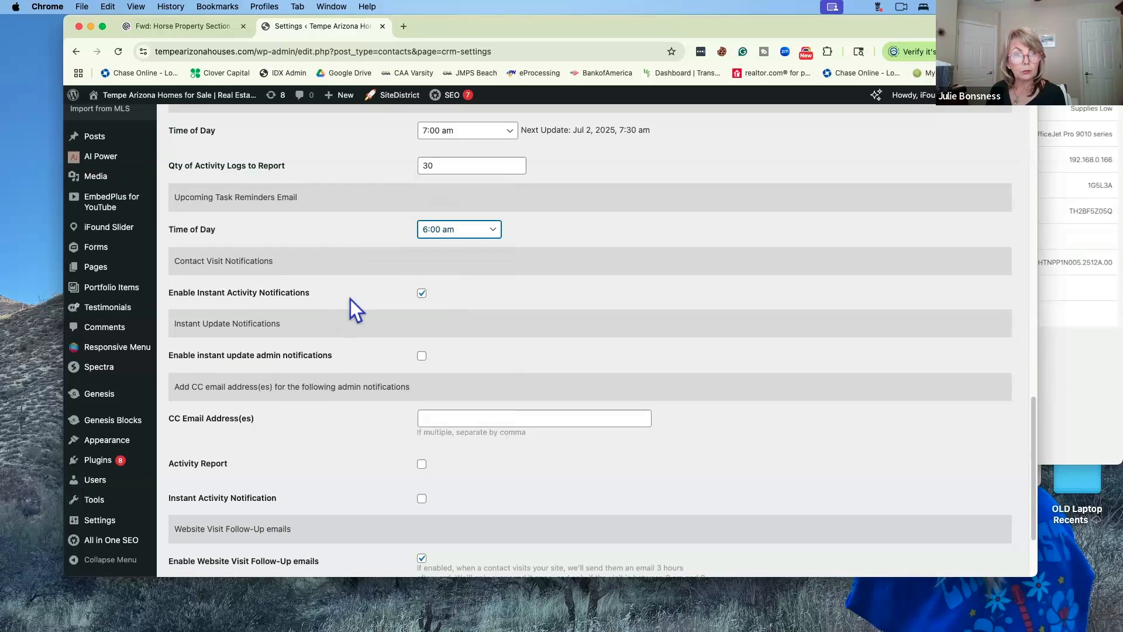
pyautogui.scroll(-2, 352, 293)
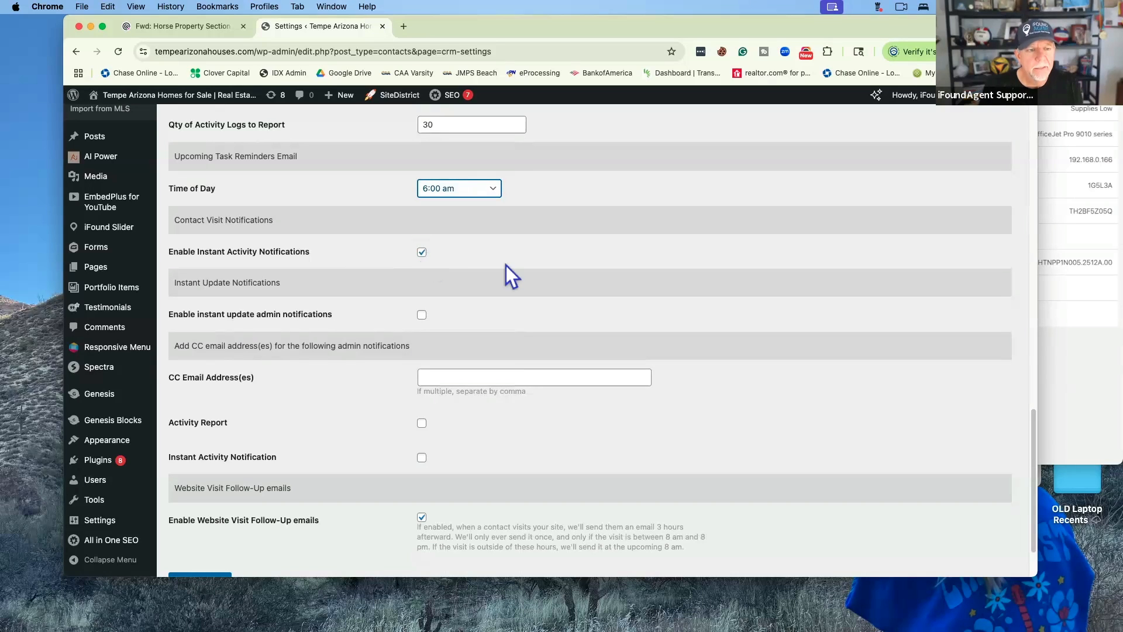
pyautogui.scroll(-3, 504, 265)
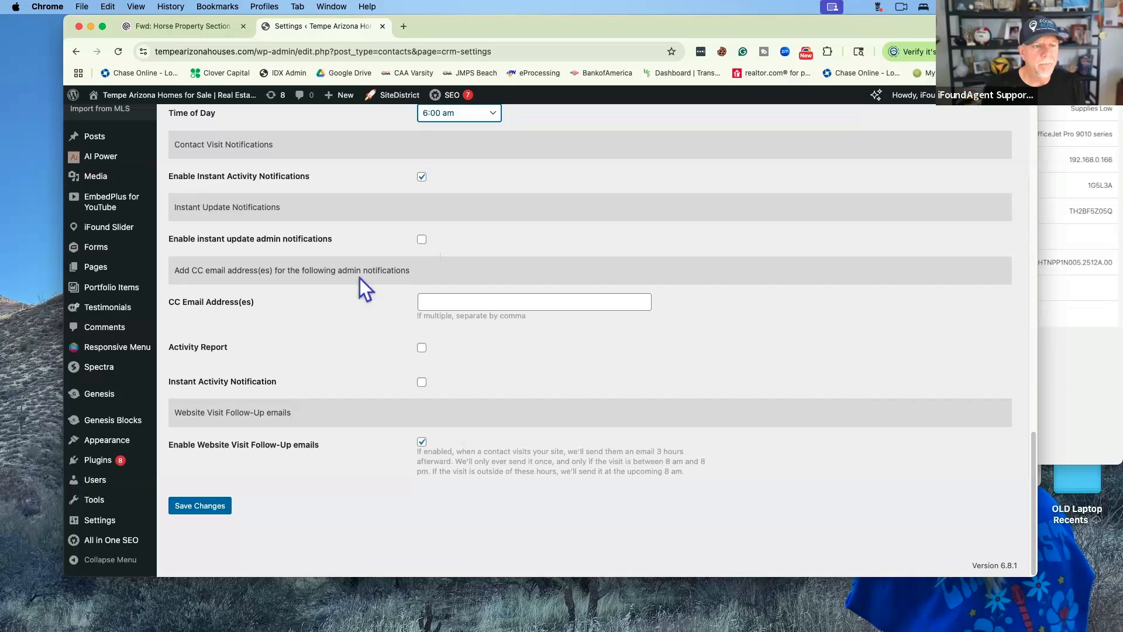
# Save the iFound CRM settings, including the notification and follow-up email options
pyautogui.scroll(-1, 338, 293)
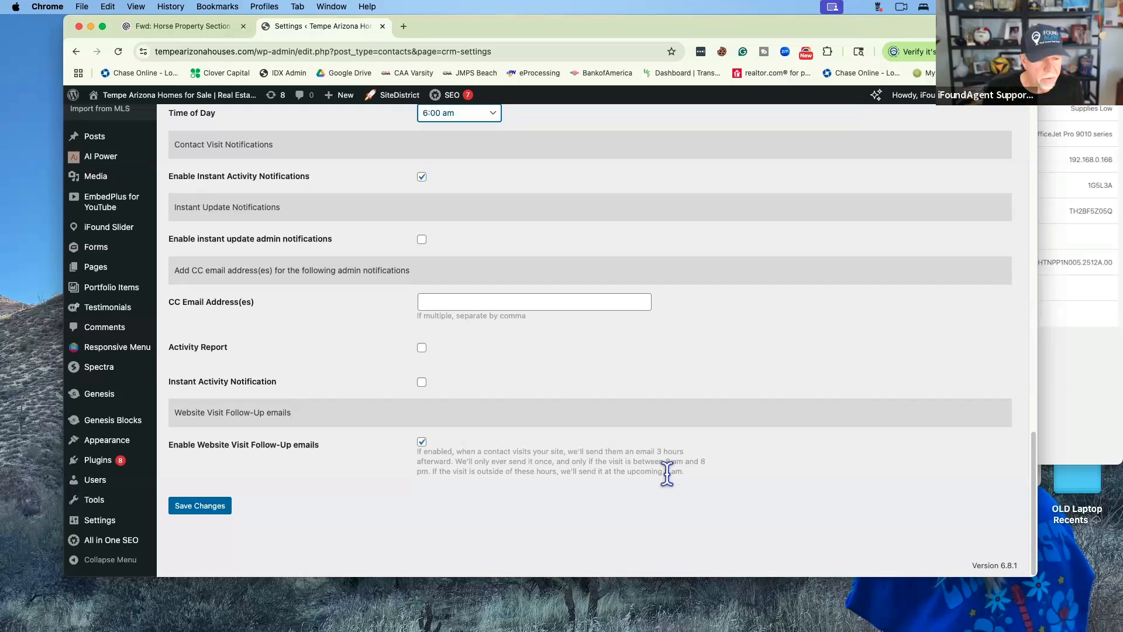
pyautogui.click(204, 506)
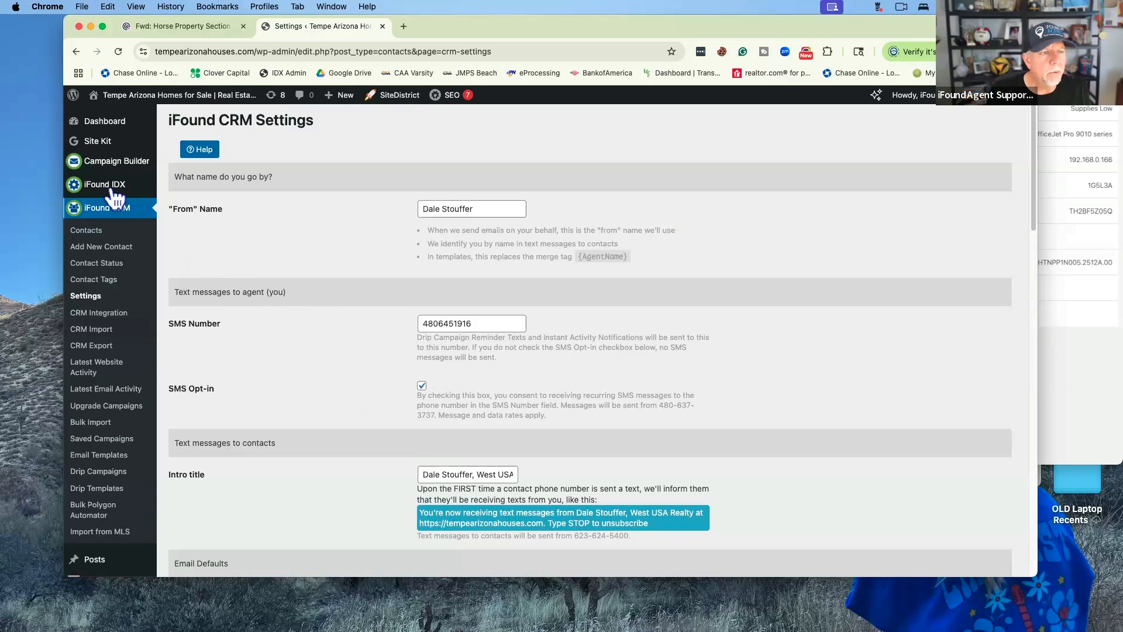
# Switch from iFound CRM to the iFound IDX Agent Info page with the agent's contact details
pyautogui.moveTo(116, 187)
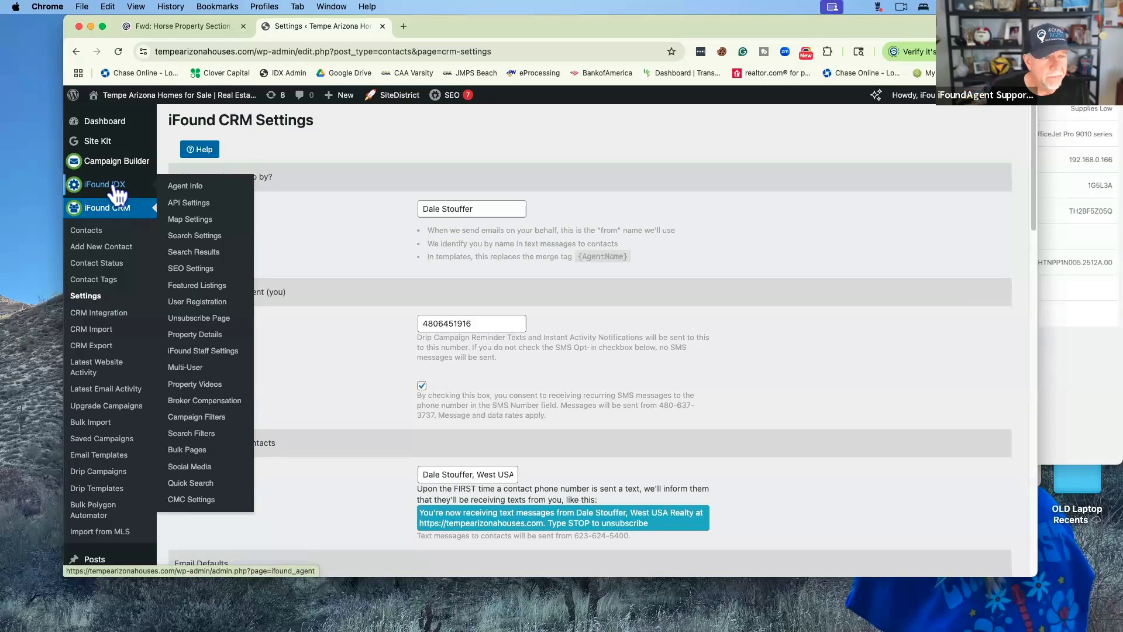
pyautogui.click(177, 186)
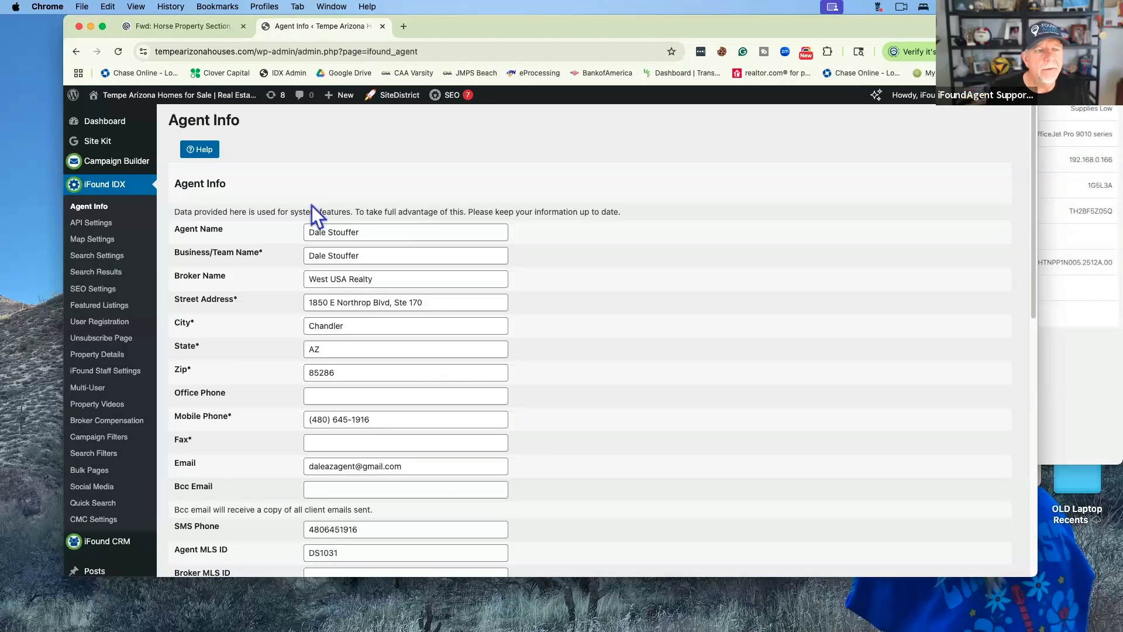
pyautogui.scroll(-5, 304, 211)
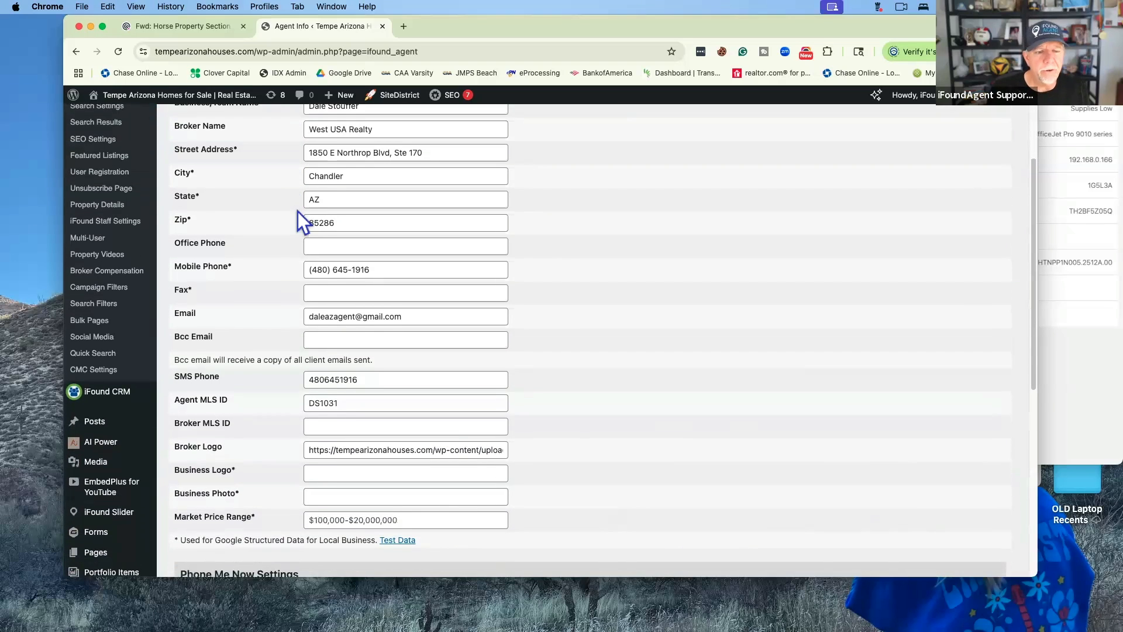
pyautogui.scroll(-3, 297, 212)
pyautogui.scroll(1, 297, 212)
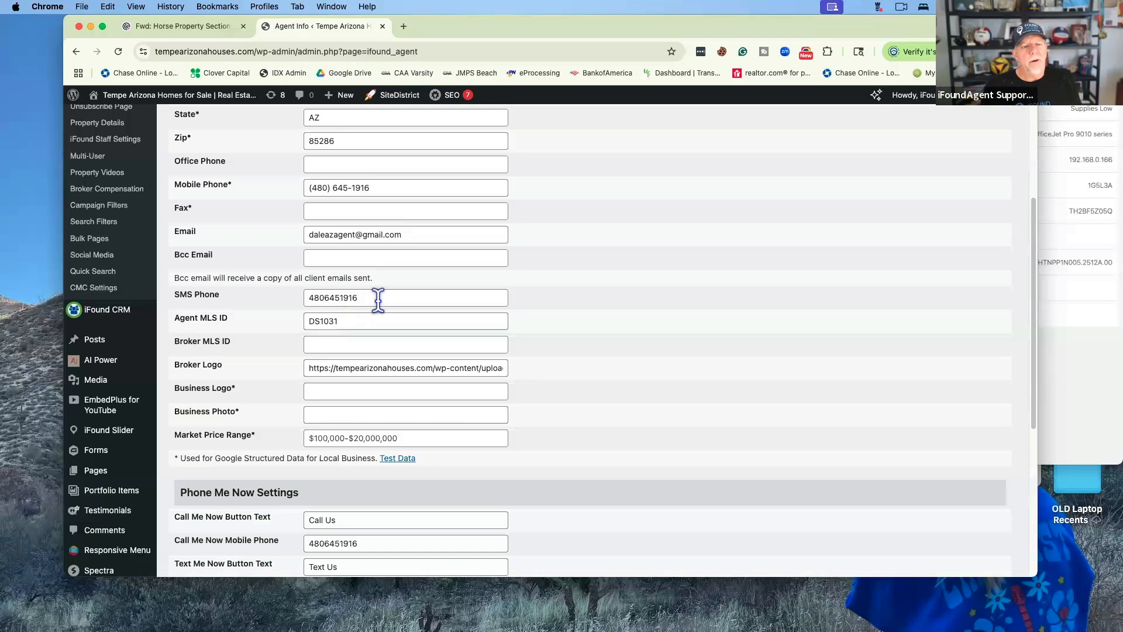
pyautogui.scroll(2, 378, 299)
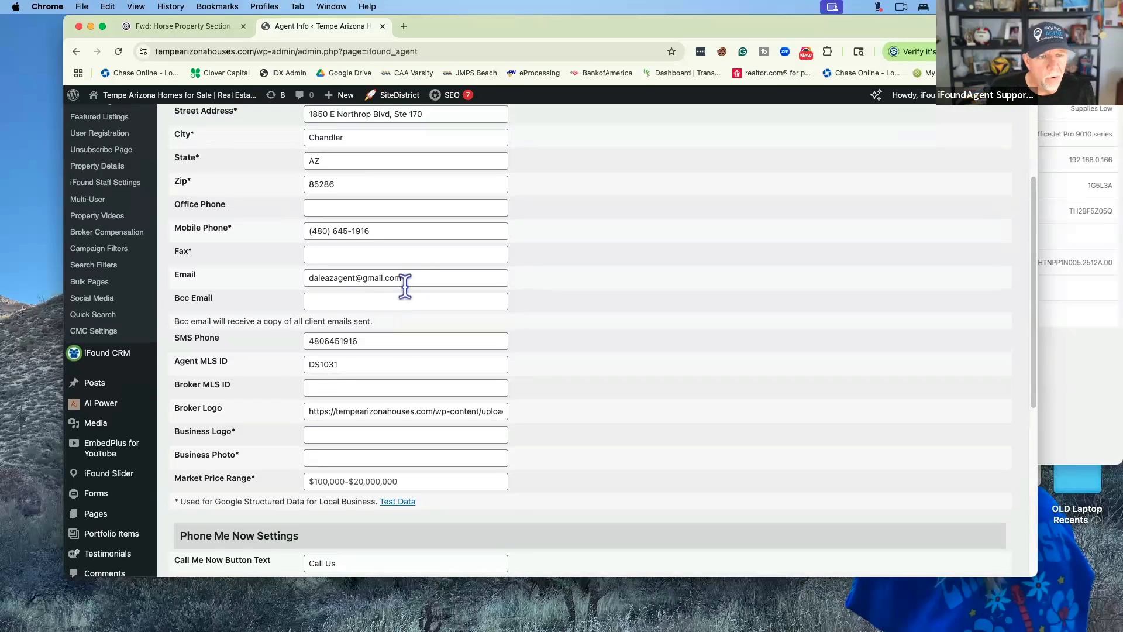
pyautogui.scroll(1, 397, 289)
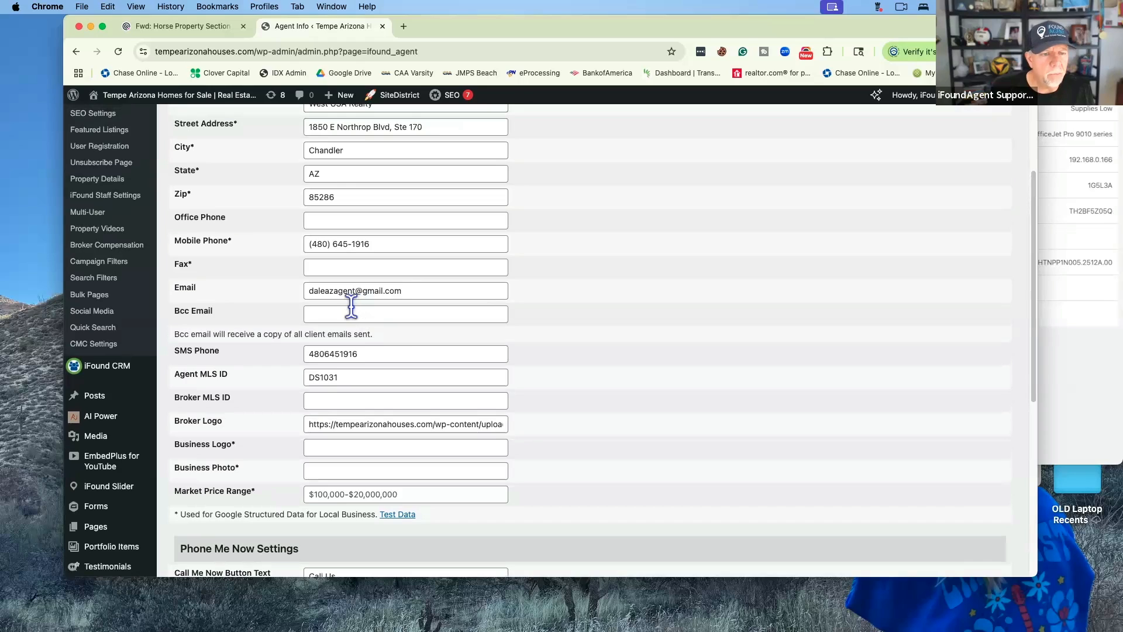
pyautogui.click(351, 311)
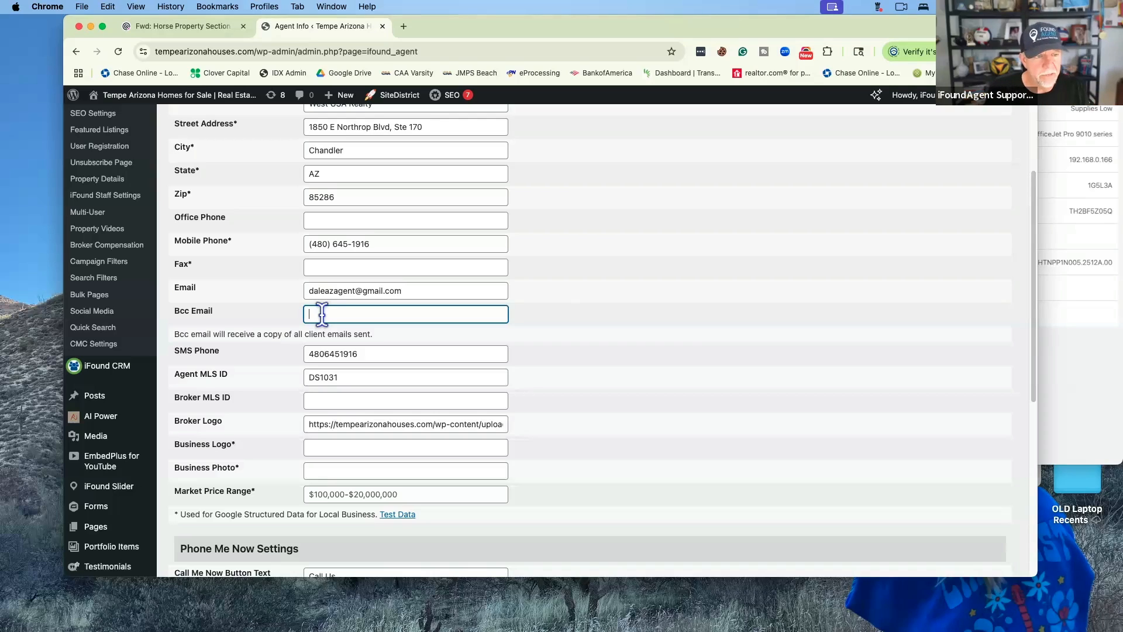
# Save the iFound IDX Agent Info settings, leaving the Bcc Email field empty
pyautogui.scroll(2, 322, 314)
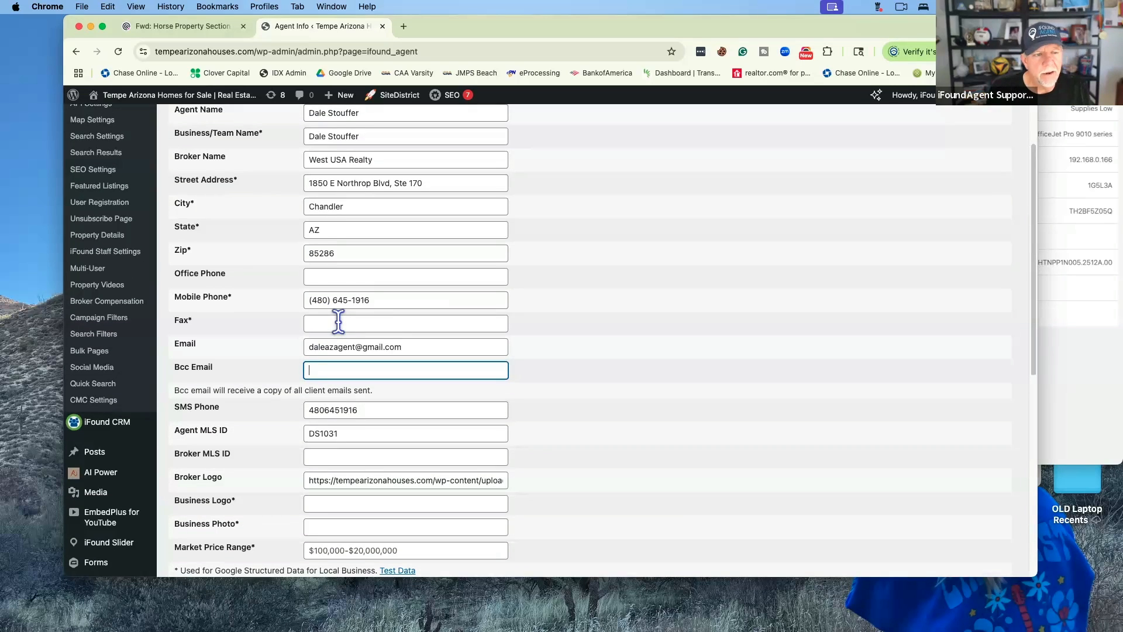
pyautogui.scroll(4, 372, 244)
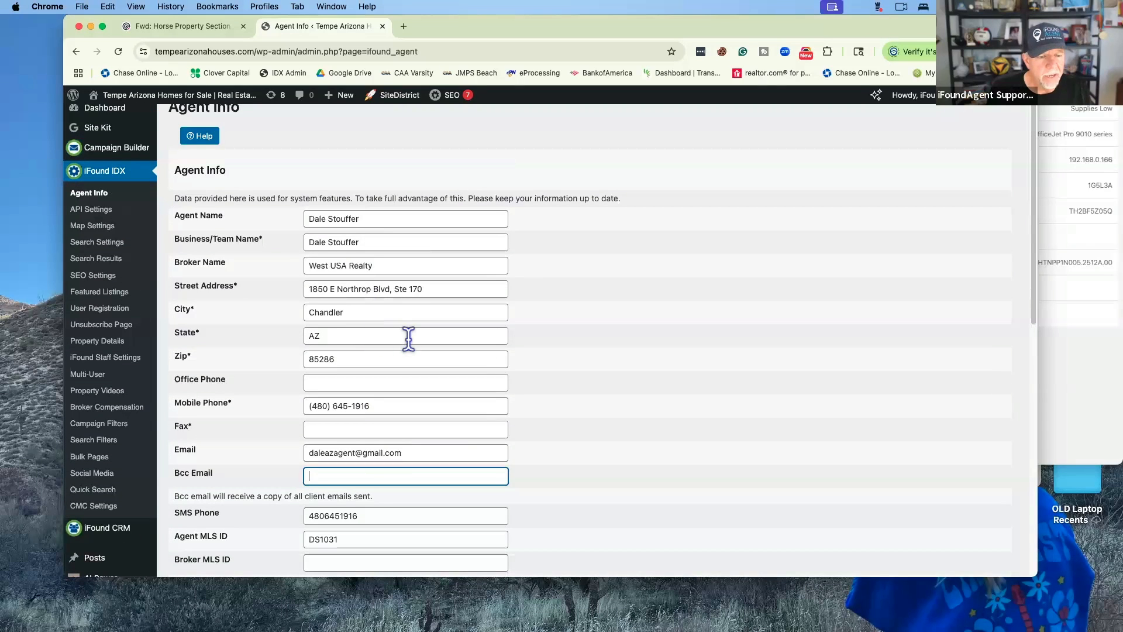
pyautogui.scroll(-8, 408, 338)
pyautogui.scroll(-12, 524, 366)
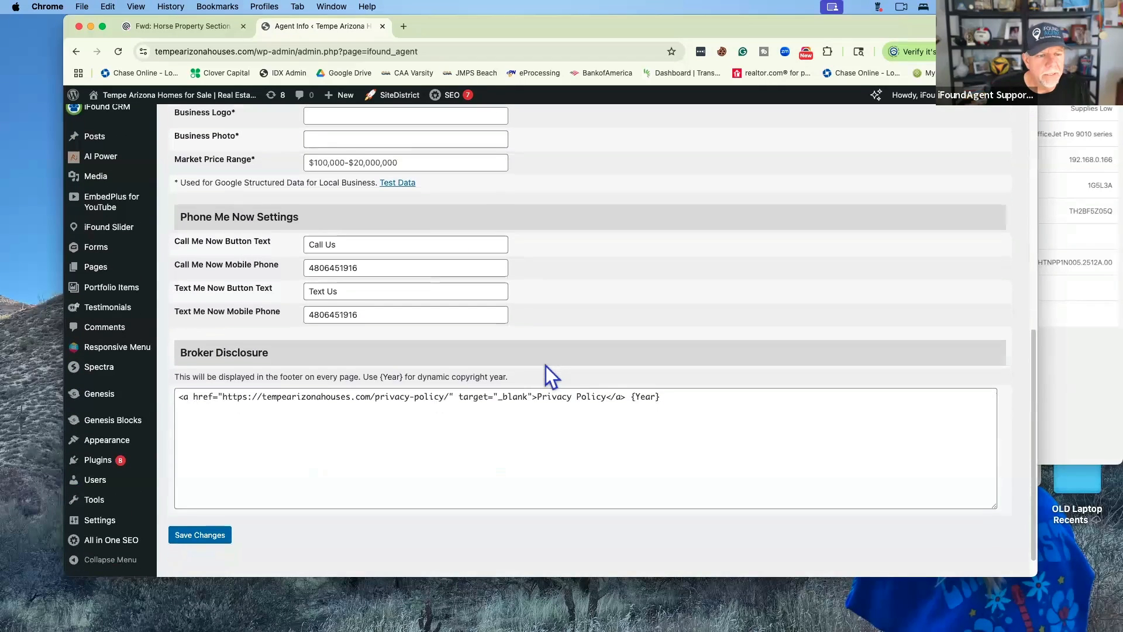
pyautogui.scroll(-1, 545, 364)
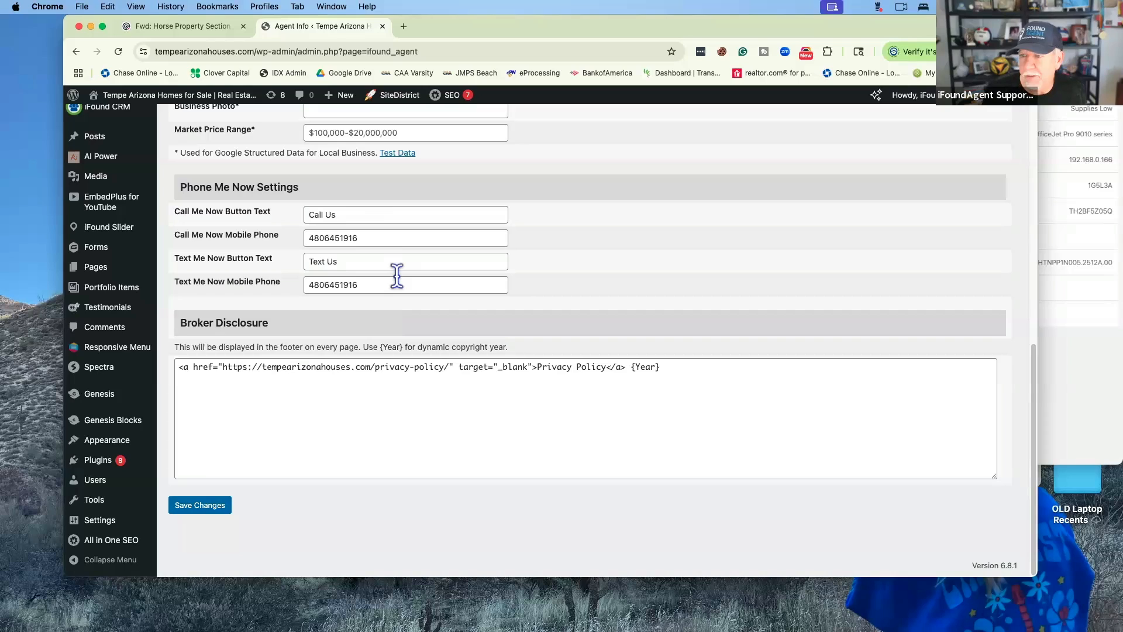
pyautogui.click(209, 507)
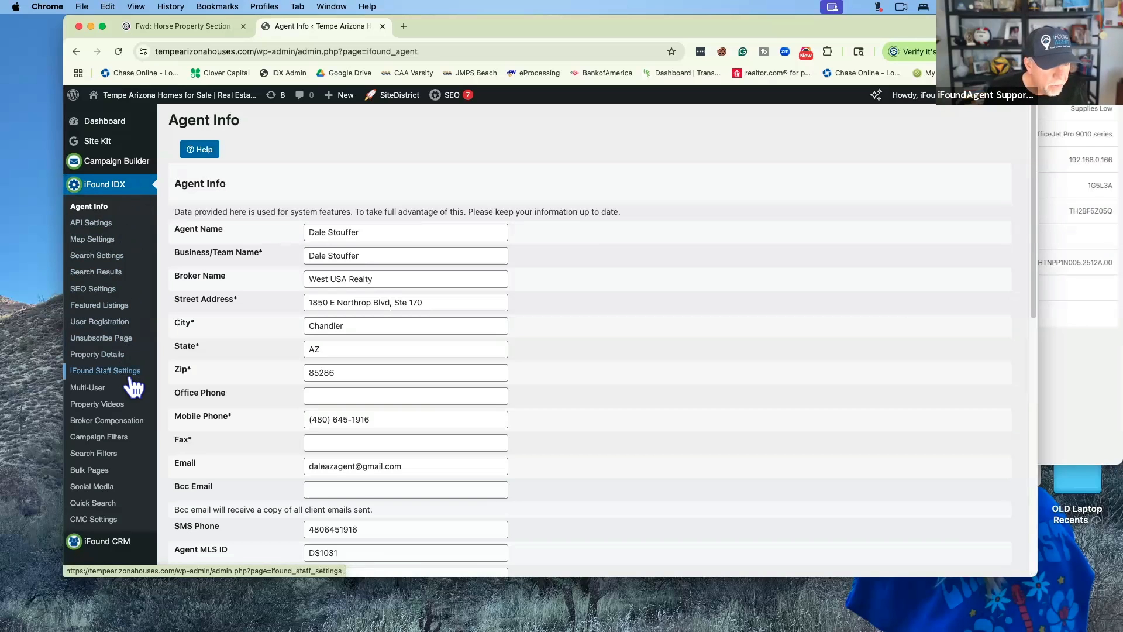
# Go to iFound IDX Campaign Filters and adjust the browser zoom to fit the filter grids
pyautogui.click(126, 440)
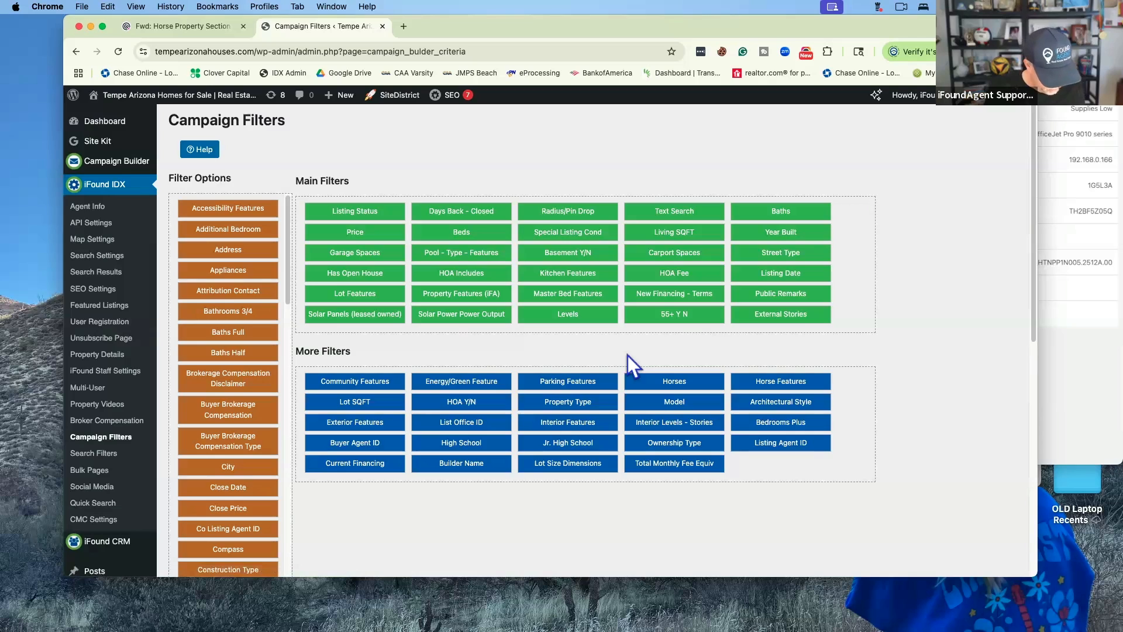
pyautogui.press('super+equal')
pyautogui.press('super+equal')
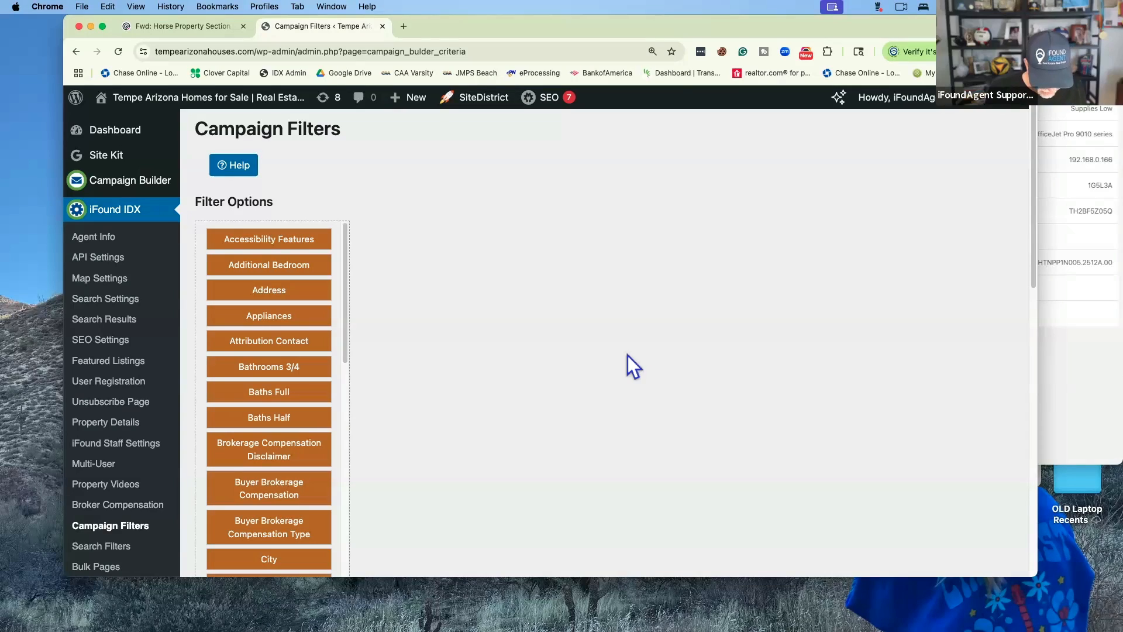
pyautogui.press('super+minus')
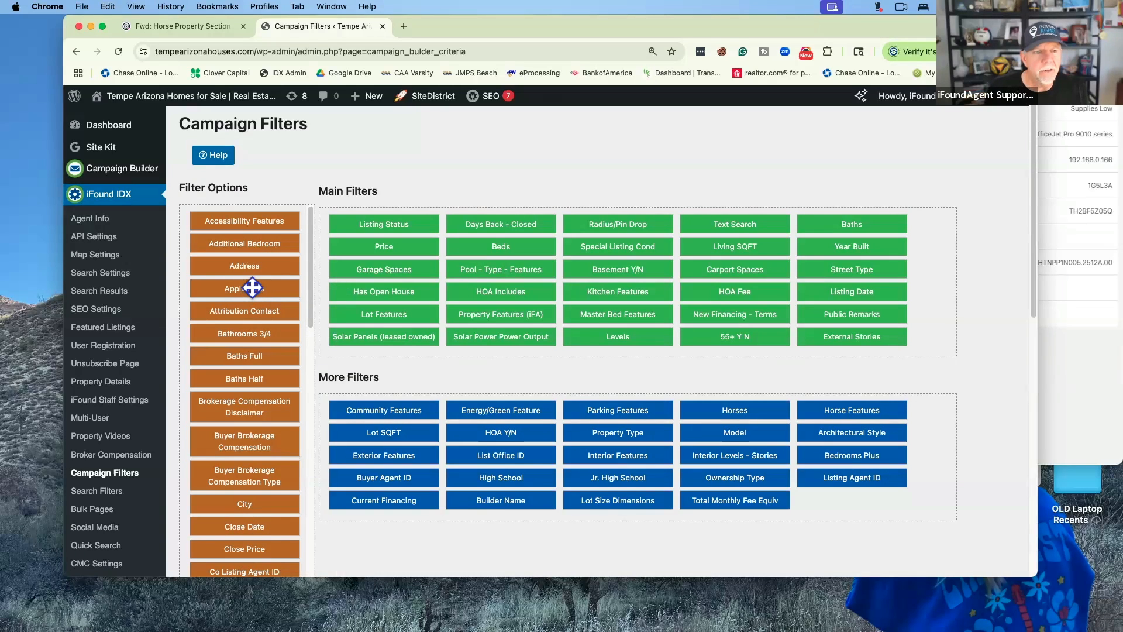
pyautogui.scroll(-3, 252, 288)
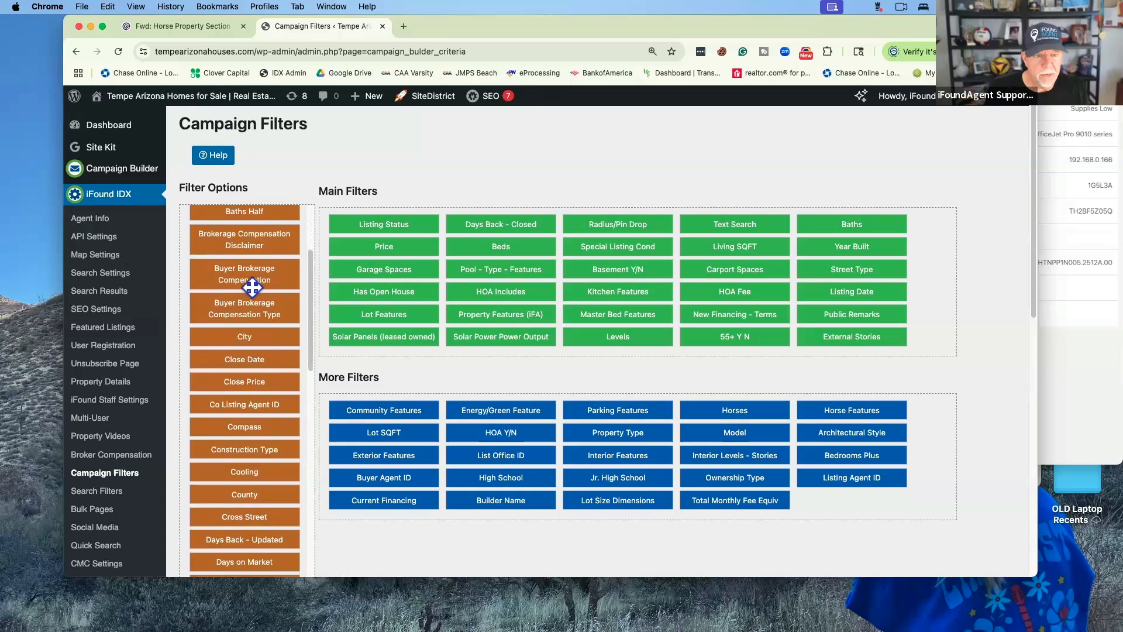
pyautogui.scroll(3, 252, 288)
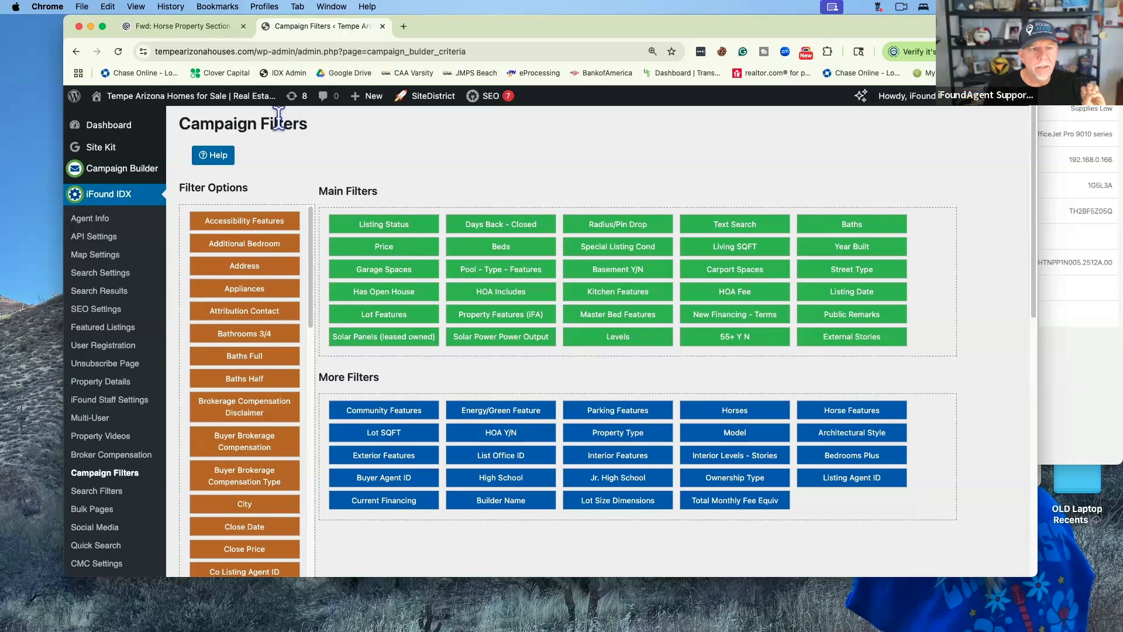
pyautogui.moveTo(140, 176)
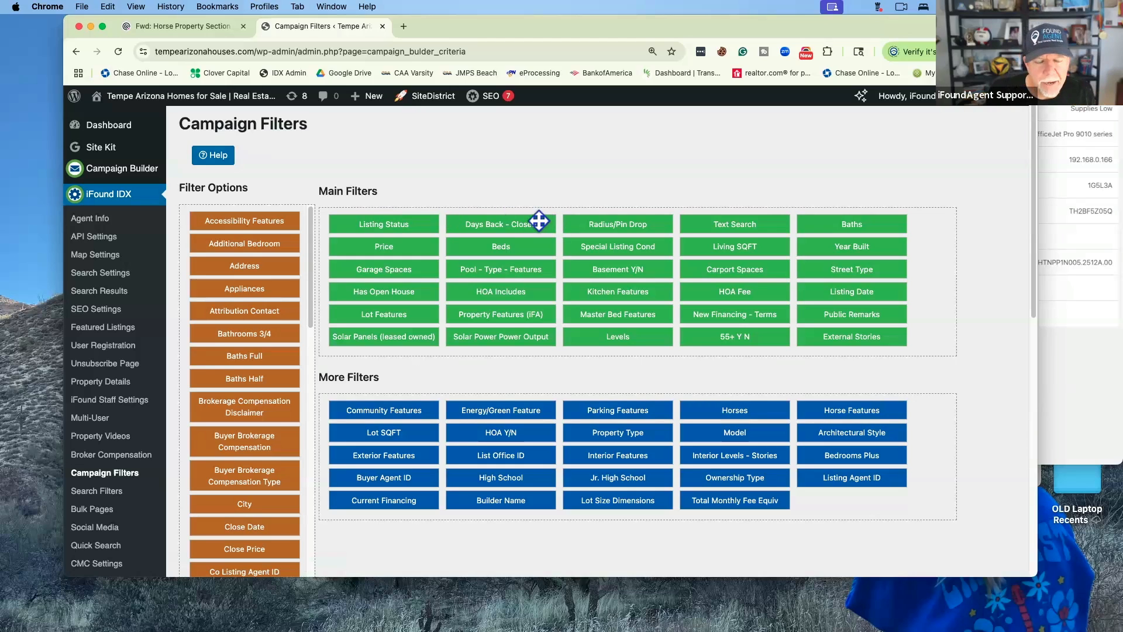
pyautogui.scroll(-1, 401, 403)
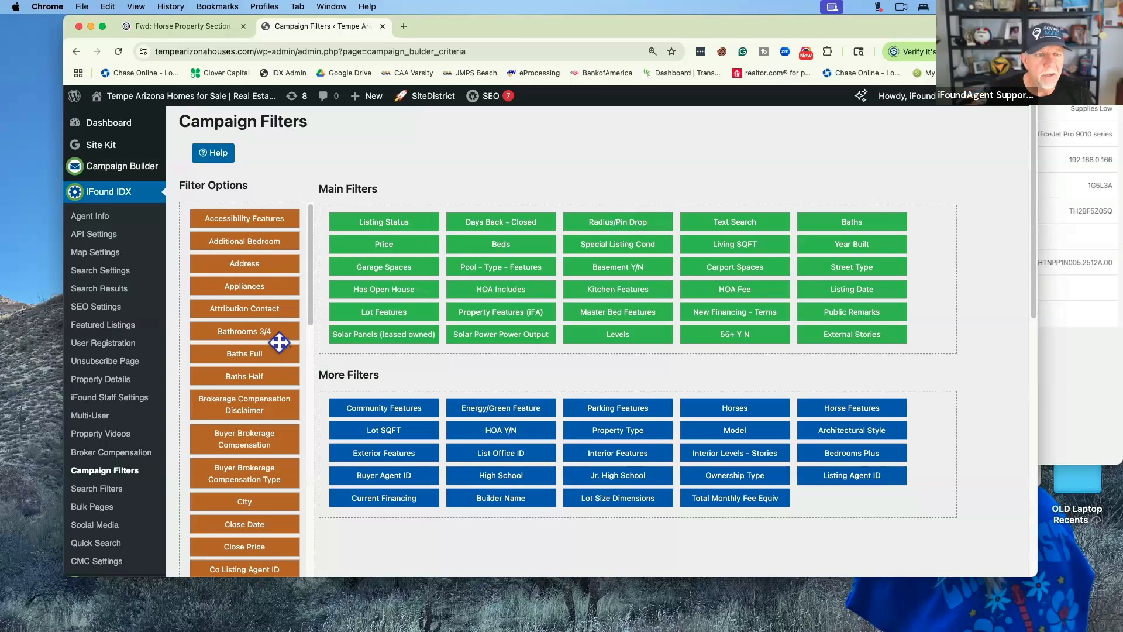
pyautogui.scroll(-2, 268, 308)
pyautogui.scroll(-10, 269, 308)
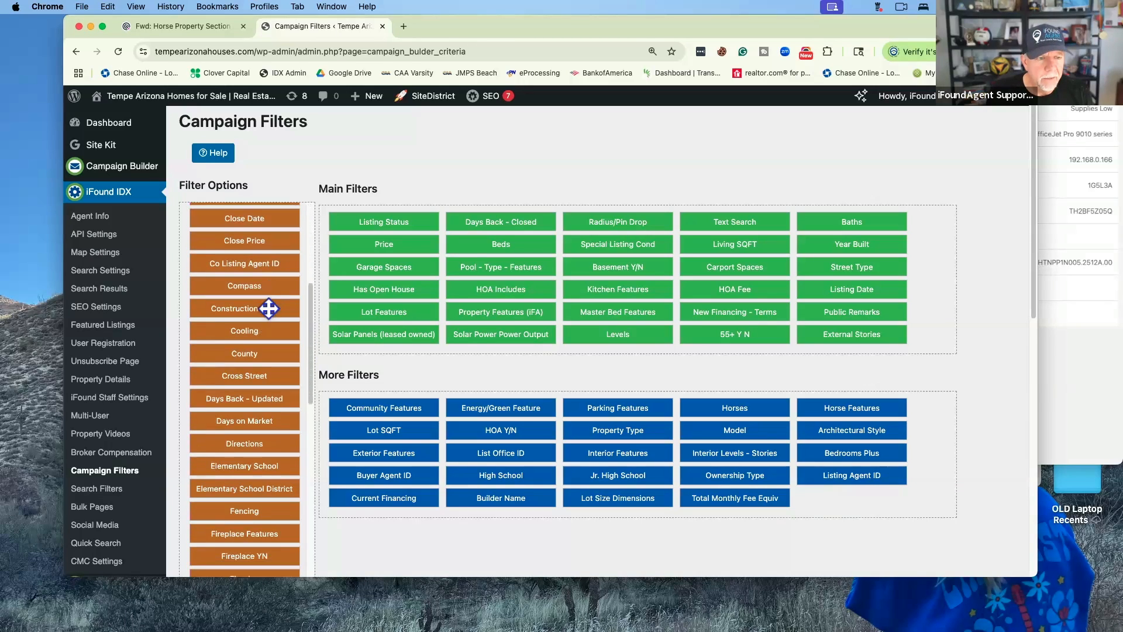
pyautogui.scroll(-15, 255, 399)
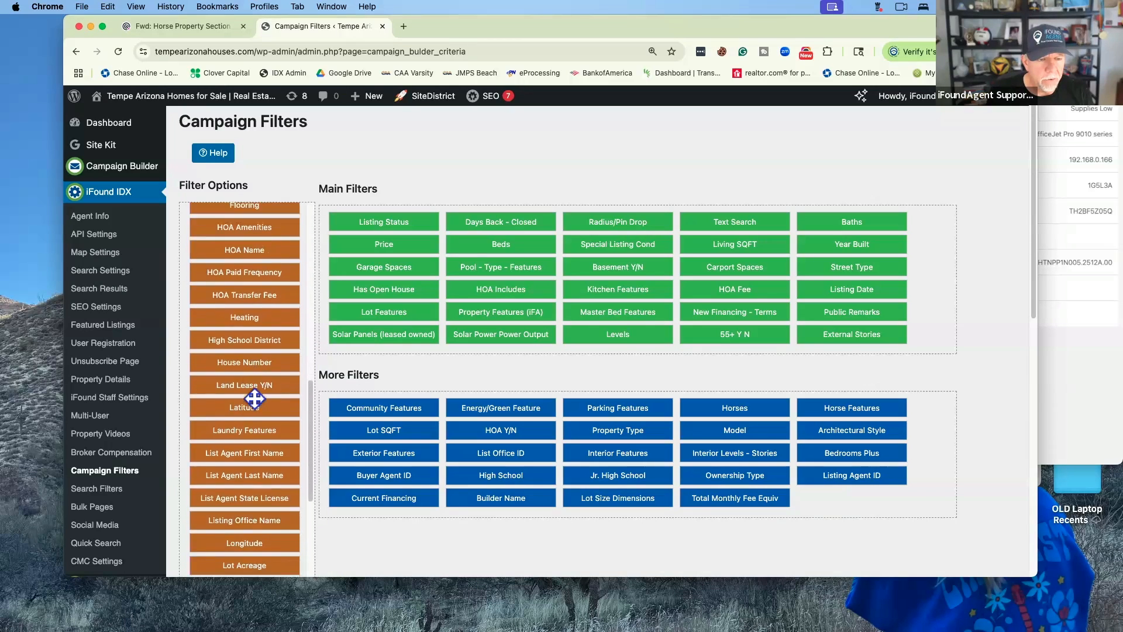
pyautogui.scroll(-15, 255, 398)
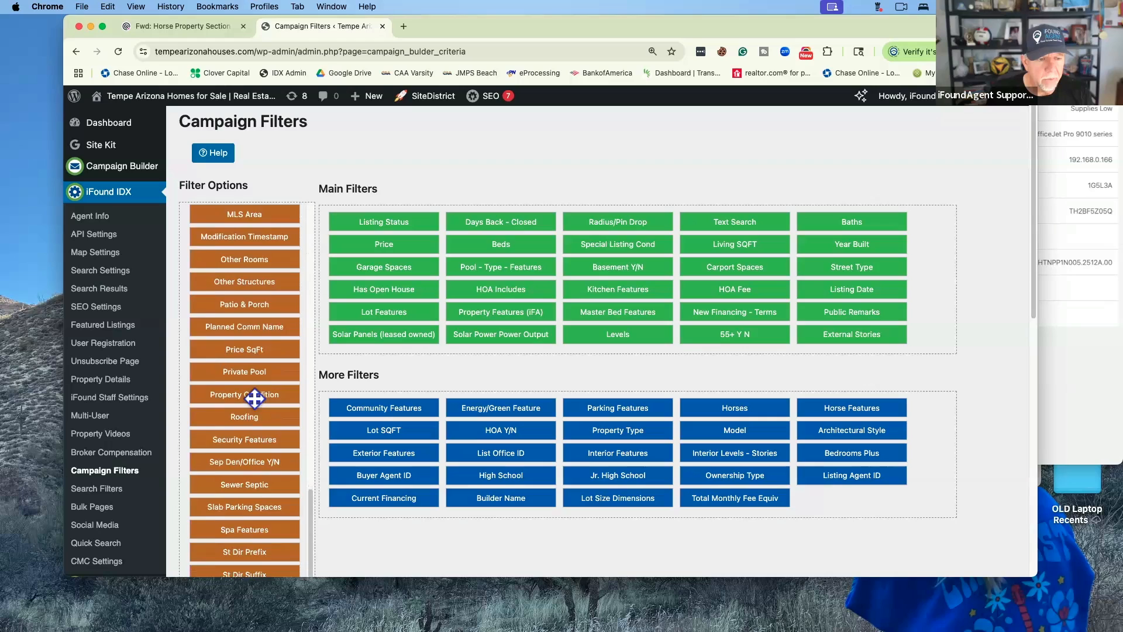
pyautogui.scroll(-5, 255, 398)
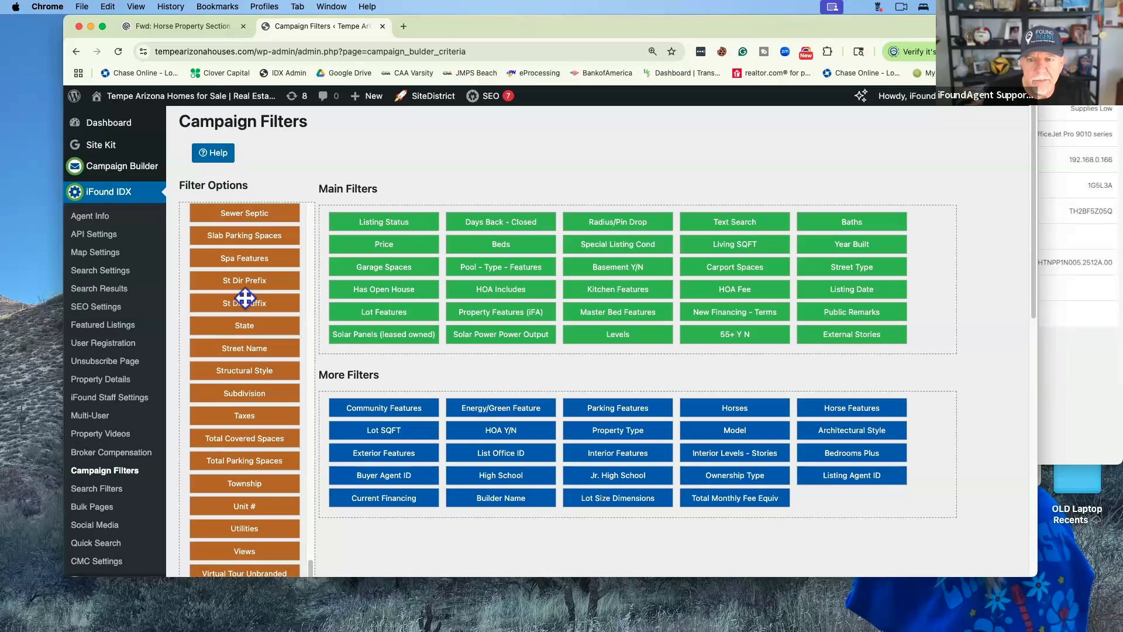
pyautogui.scroll(10, 245, 299)
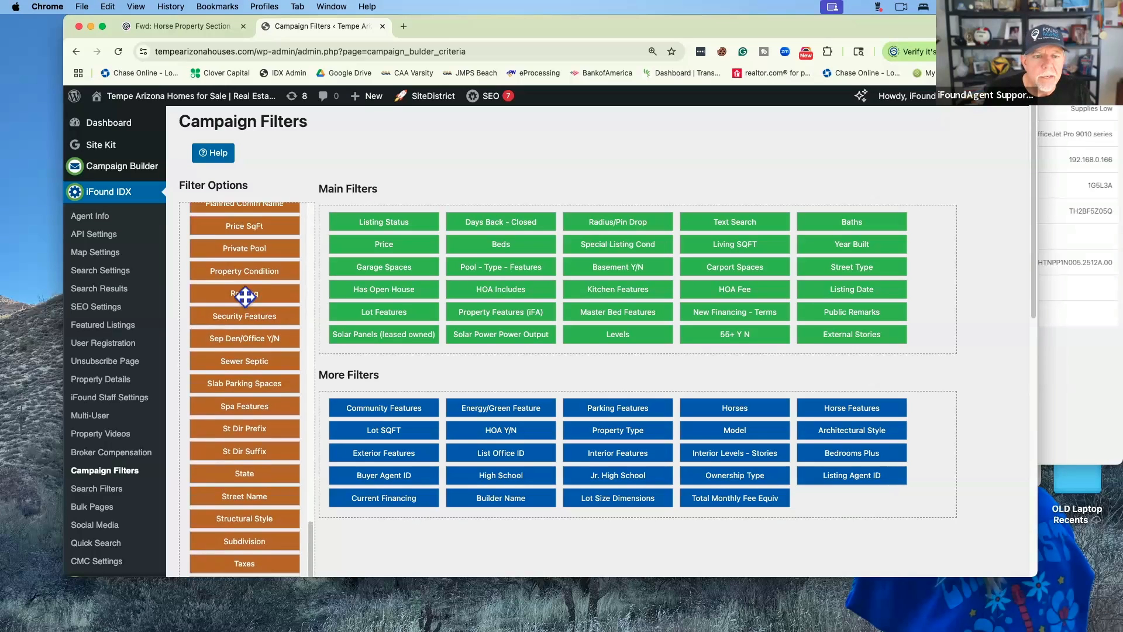
pyautogui.scroll(10, 245, 297)
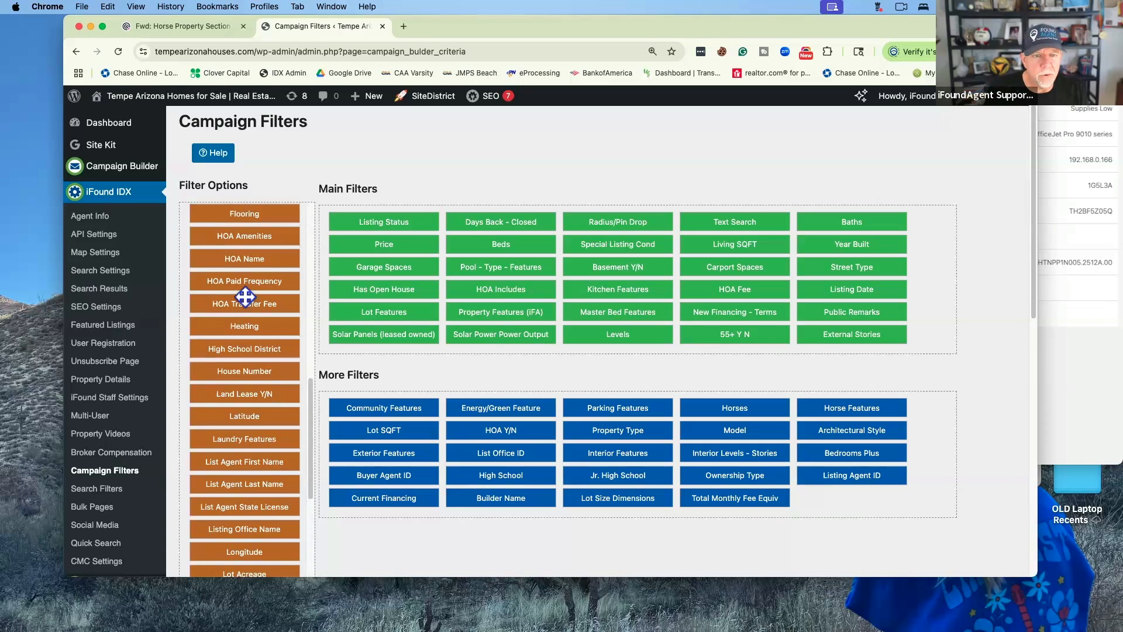
pyautogui.scroll(-3, 245, 298)
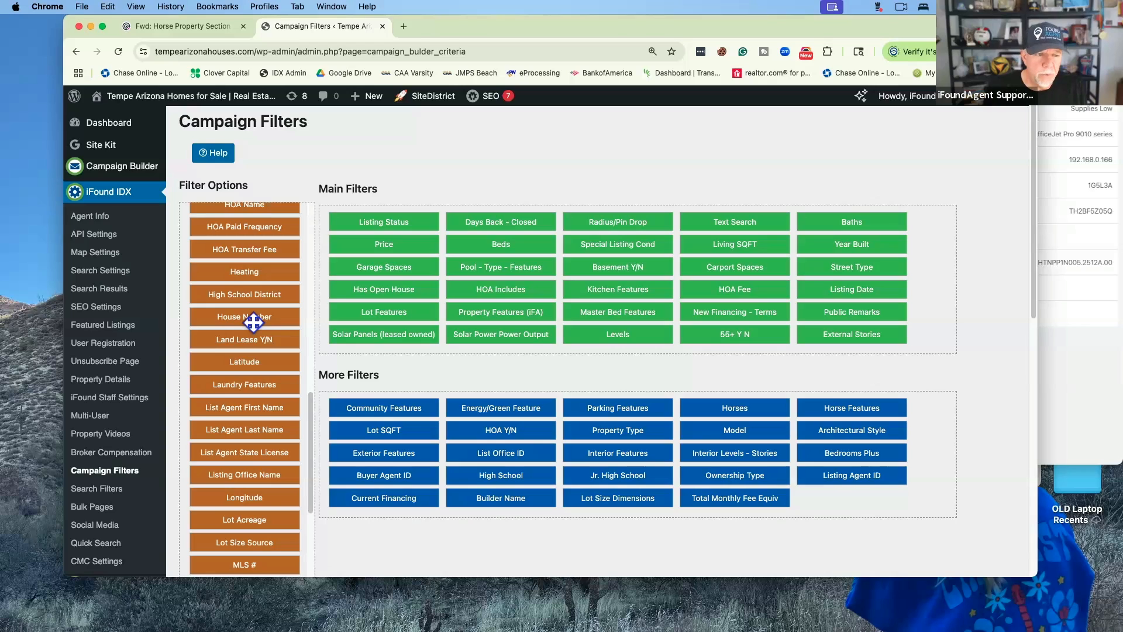
# Save the Campaign Filters with the Main Filters and More Filters selection unchanged
pyautogui.scroll(3, 254, 322)
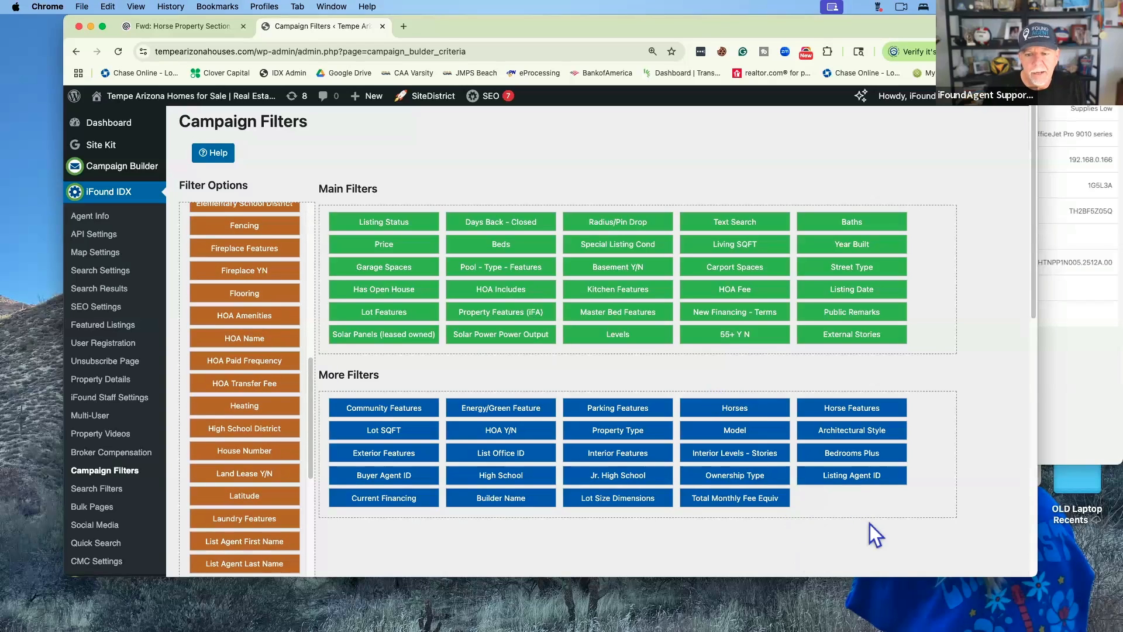
pyautogui.scroll(-5, 869, 524)
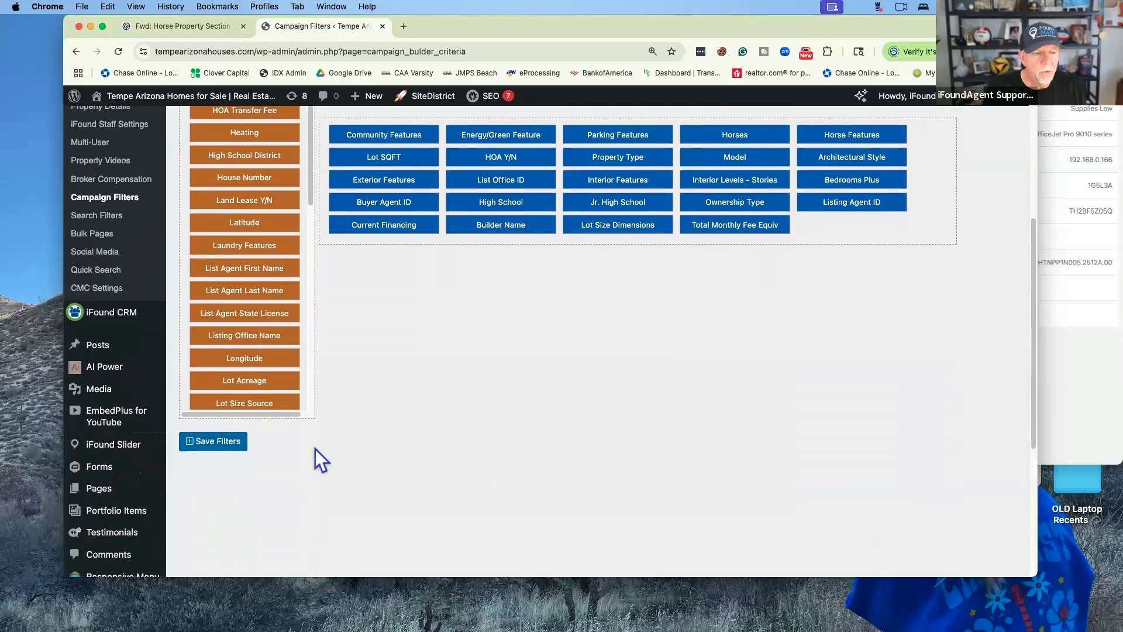
pyautogui.scroll(1, 475, 414)
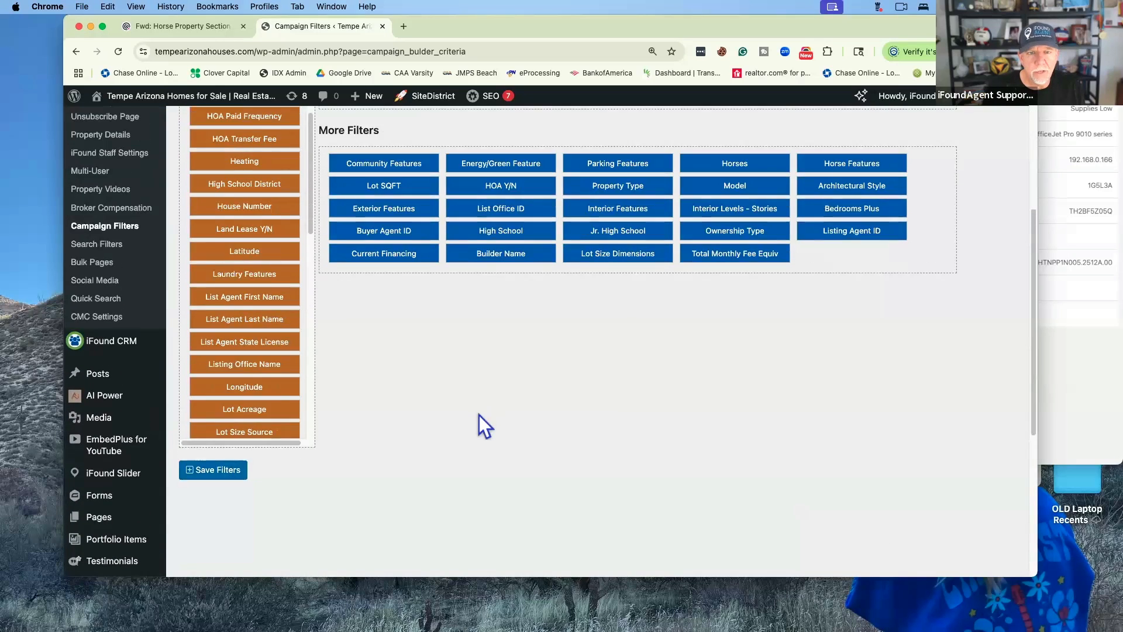
pyautogui.scroll(3, 479, 415)
pyautogui.scroll(-5, 559, 452)
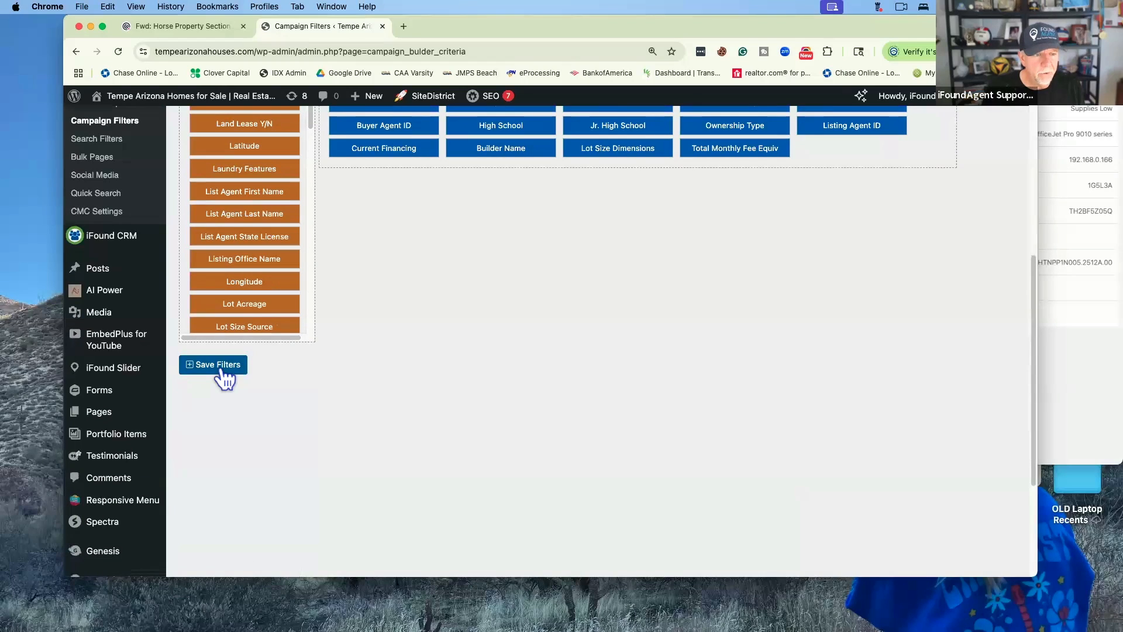
pyautogui.click(224, 377)
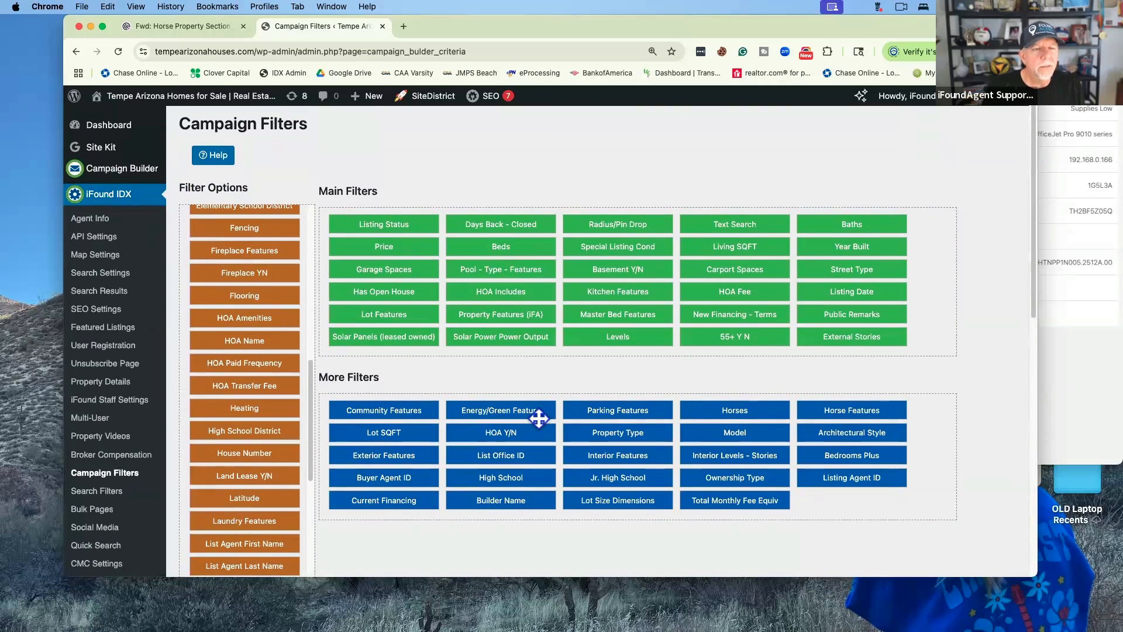
# Review the Campaign Filters grids, then switch to the iFound IDX Search Filters page
pyautogui.moveTo(137, 173)
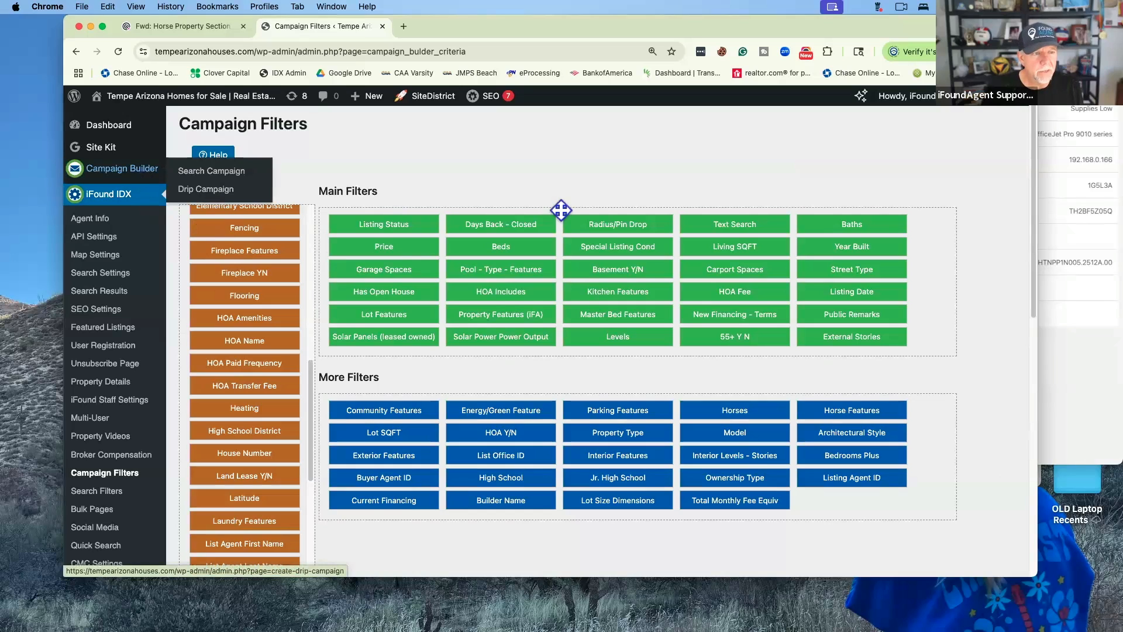
pyautogui.scroll(-5, 589, 318)
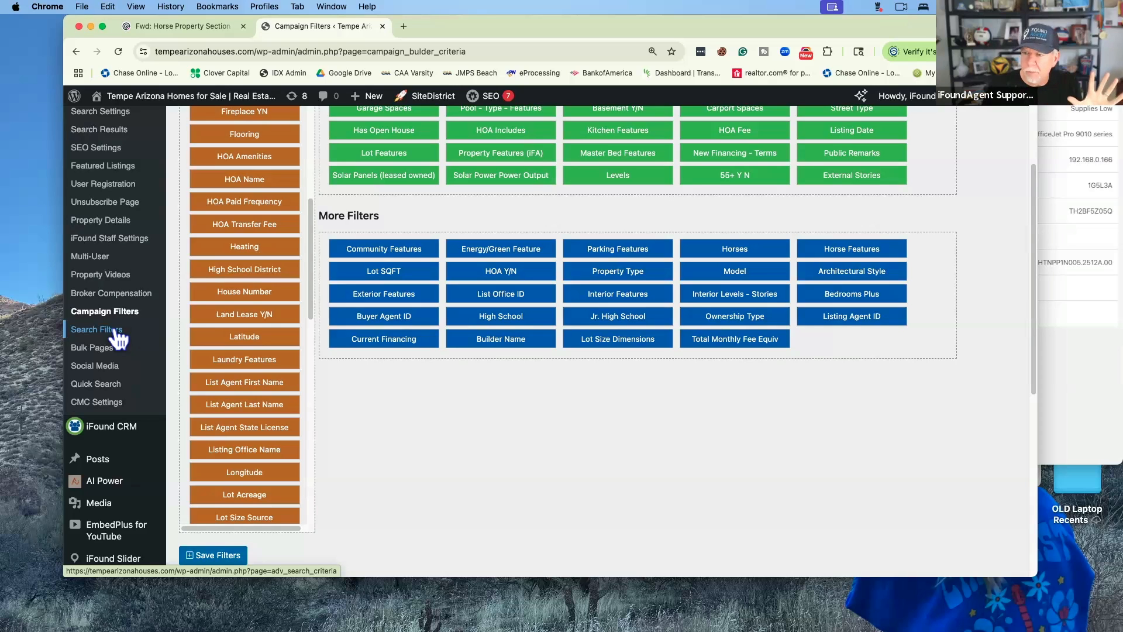
pyautogui.scroll(5, 616, 331)
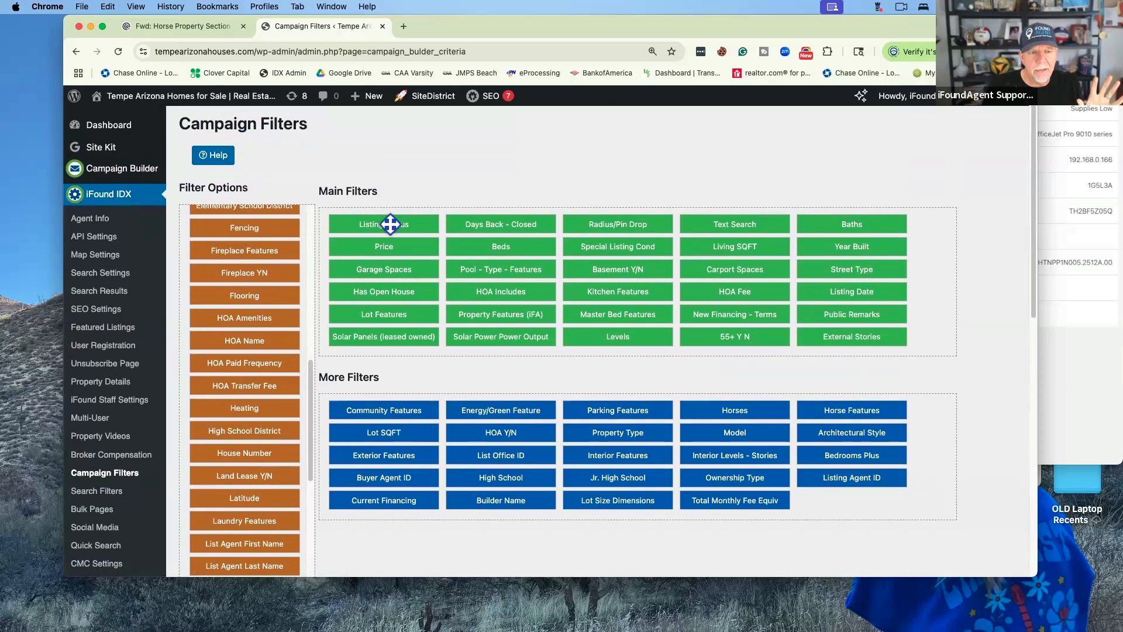
pyautogui.scroll(-1, 481, 221)
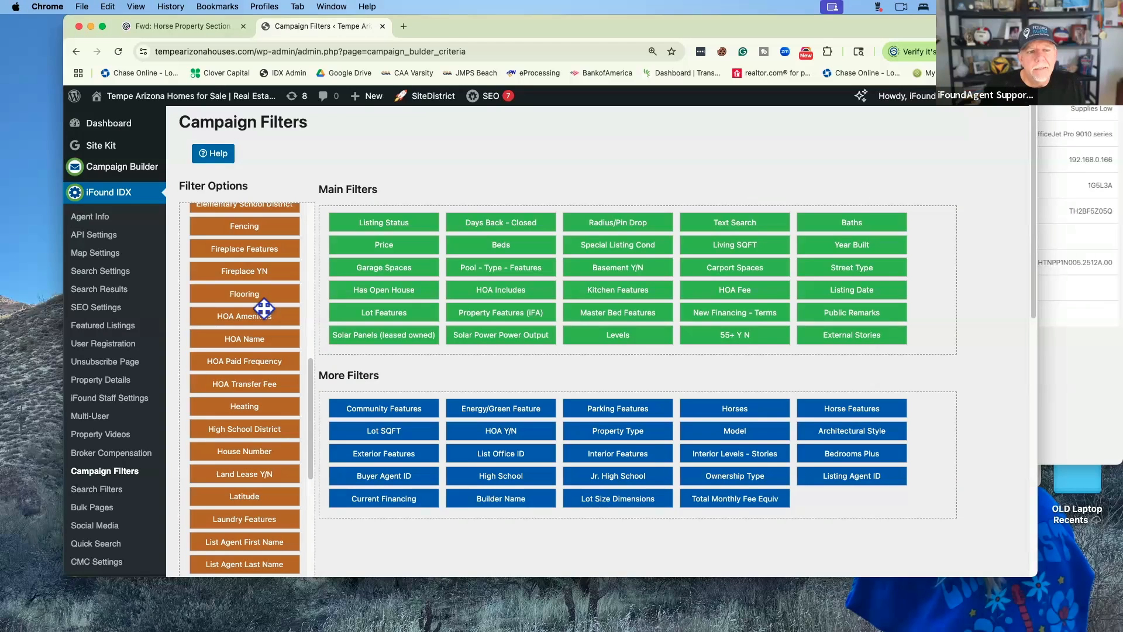
pyautogui.scroll(15, 263, 309)
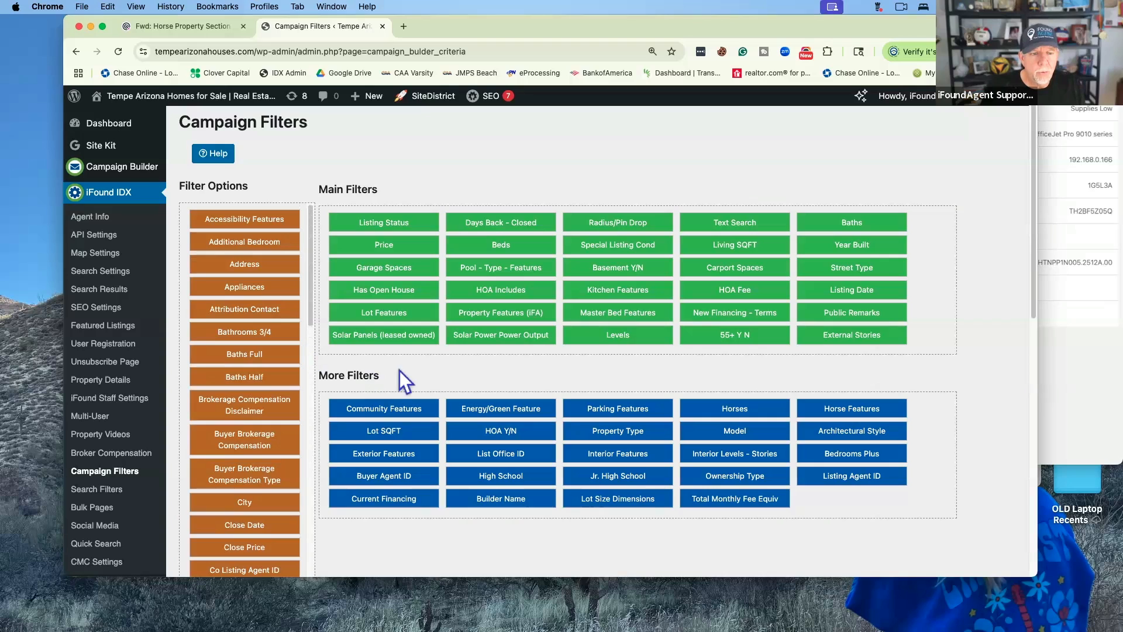
pyautogui.scroll(-5, 440, 373)
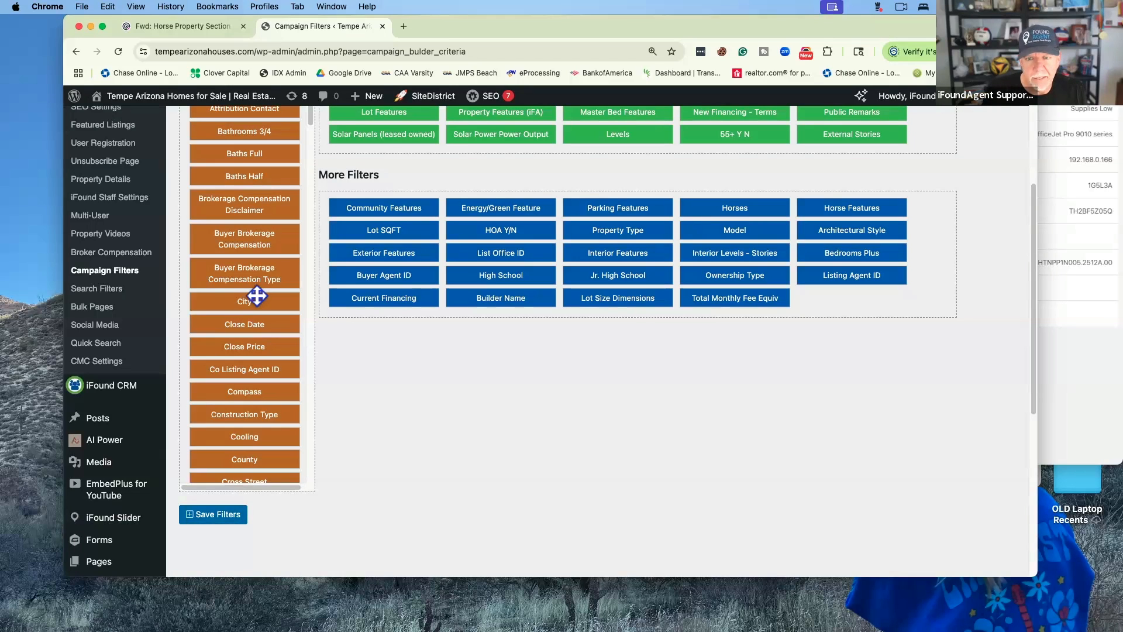
pyautogui.click(116, 292)
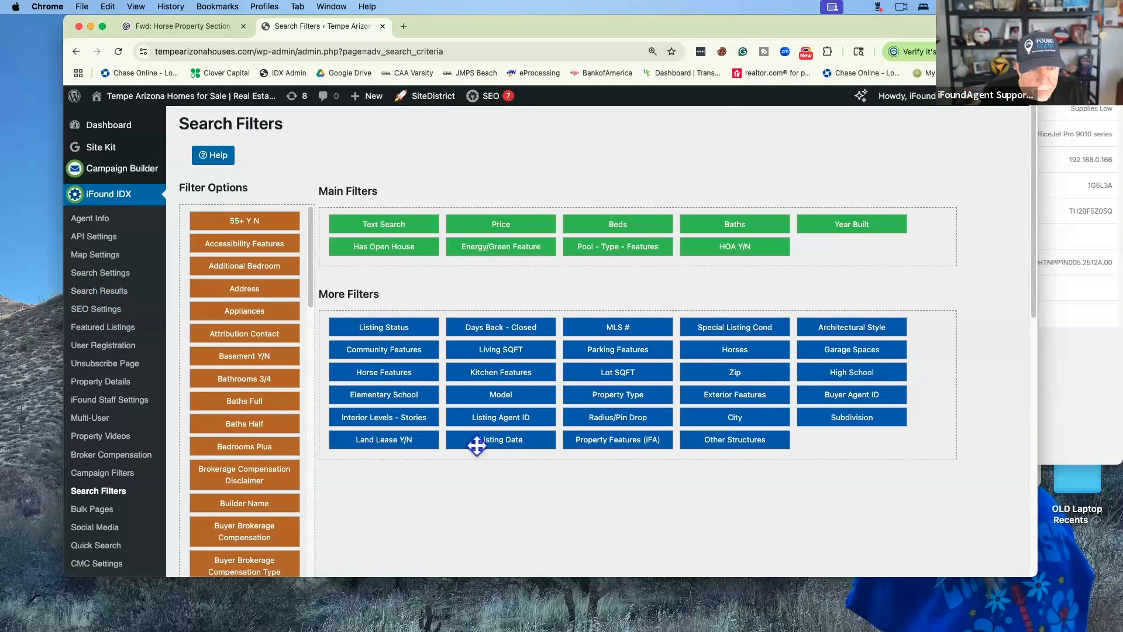
# Move Buyer Agent ID to the start of the last More Filters row and save the search filters
pyautogui.scroll(-2, 226, 359)
pyautogui.scroll(-6, 252, 360)
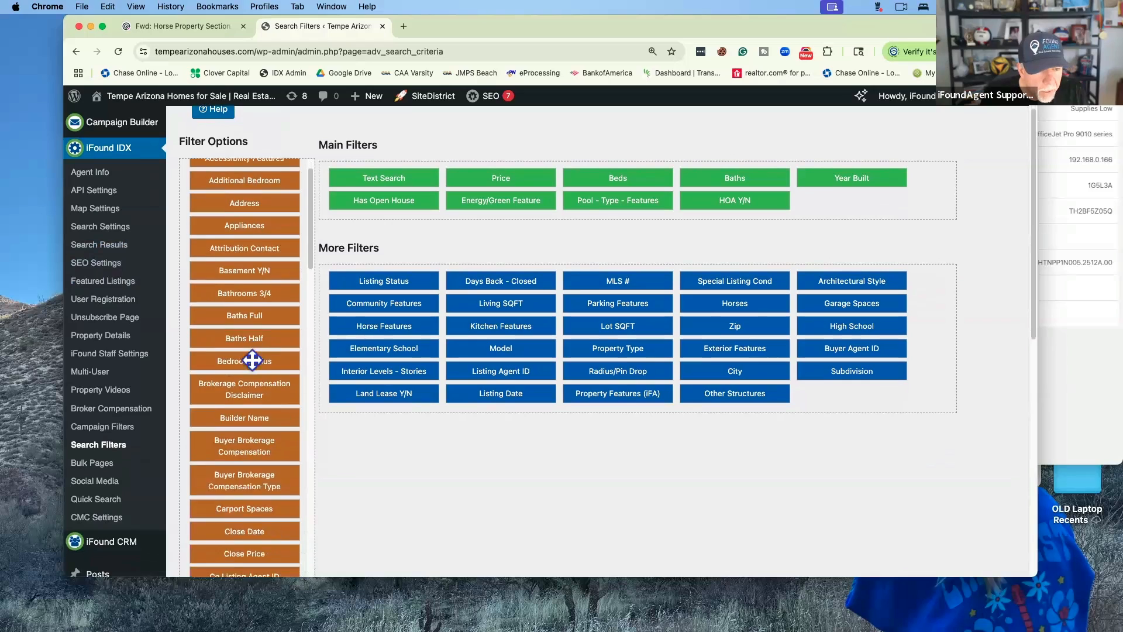
pyautogui.scroll(-2, 252, 360)
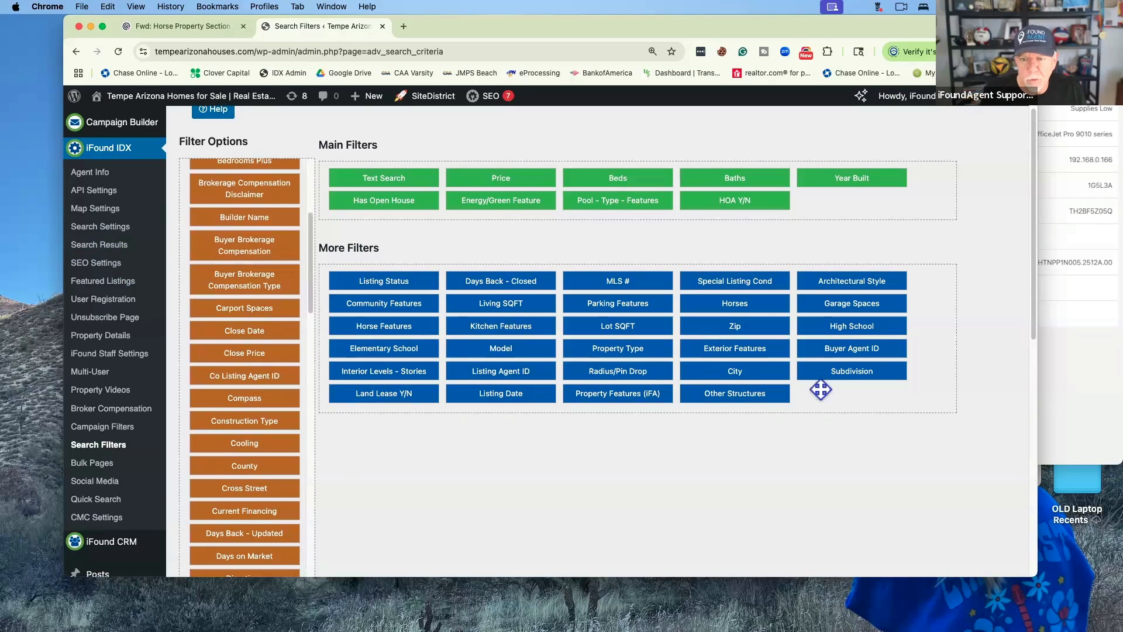
pyautogui.moveTo(864, 349); pyautogui.dragTo(845, 387)
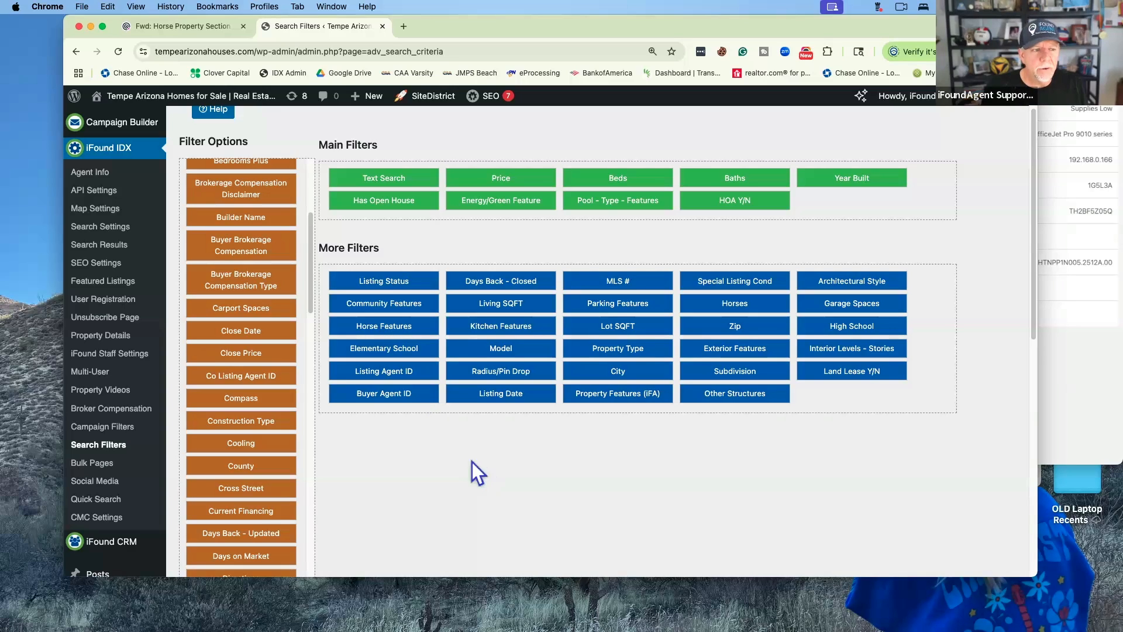
pyautogui.scroll(-1, 121, 452)
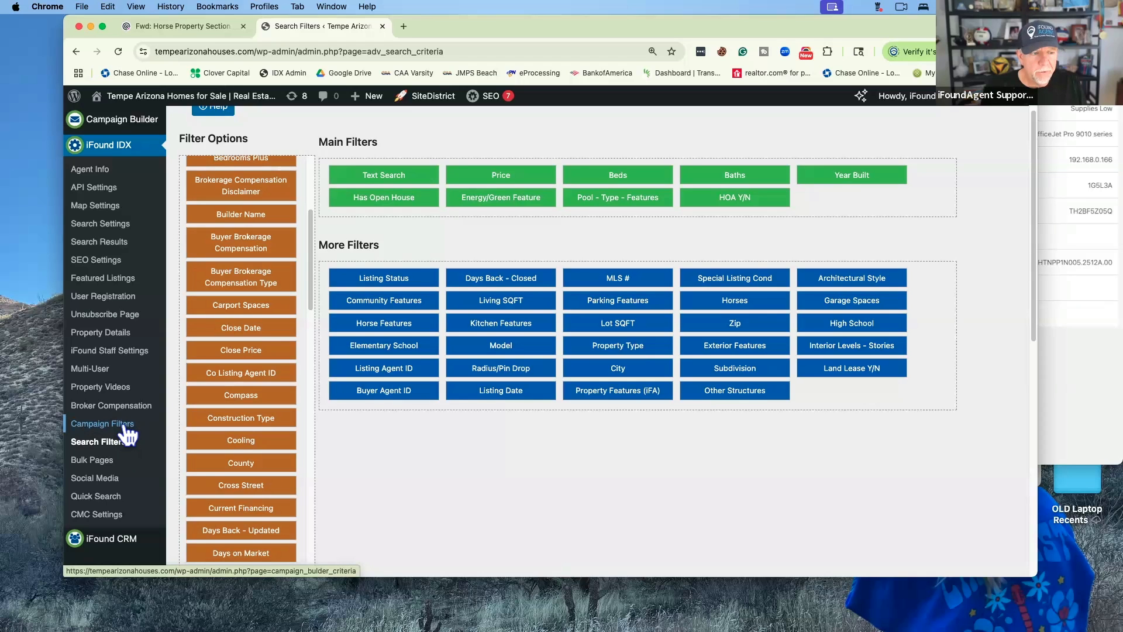
pyautogui.scroll(-5, 451, 462)
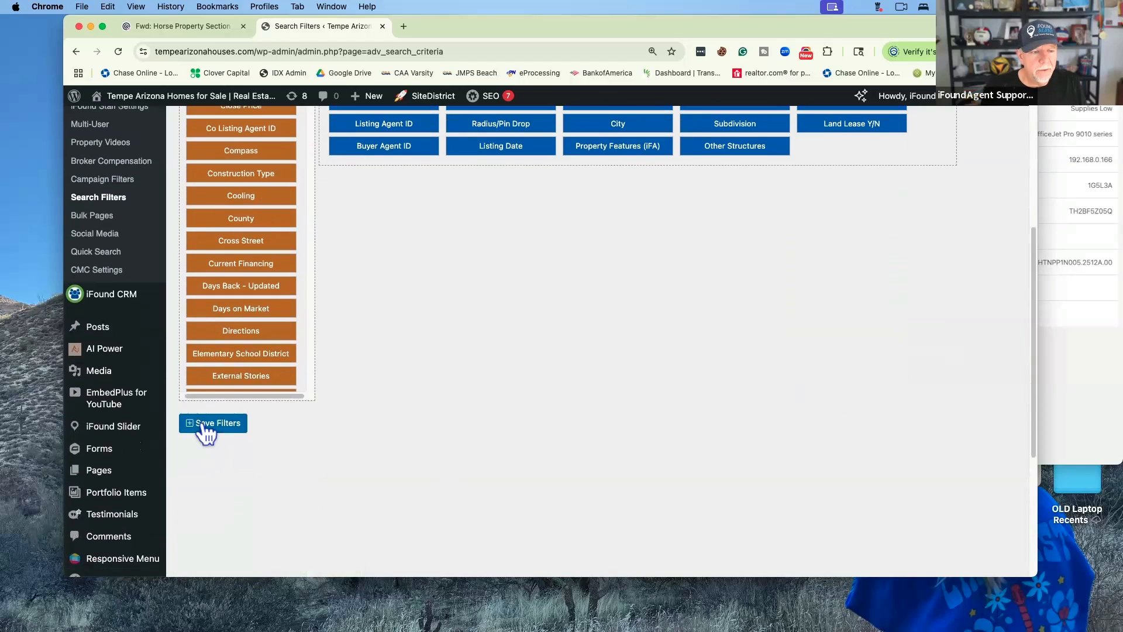
pyautogui.click(203, 426)
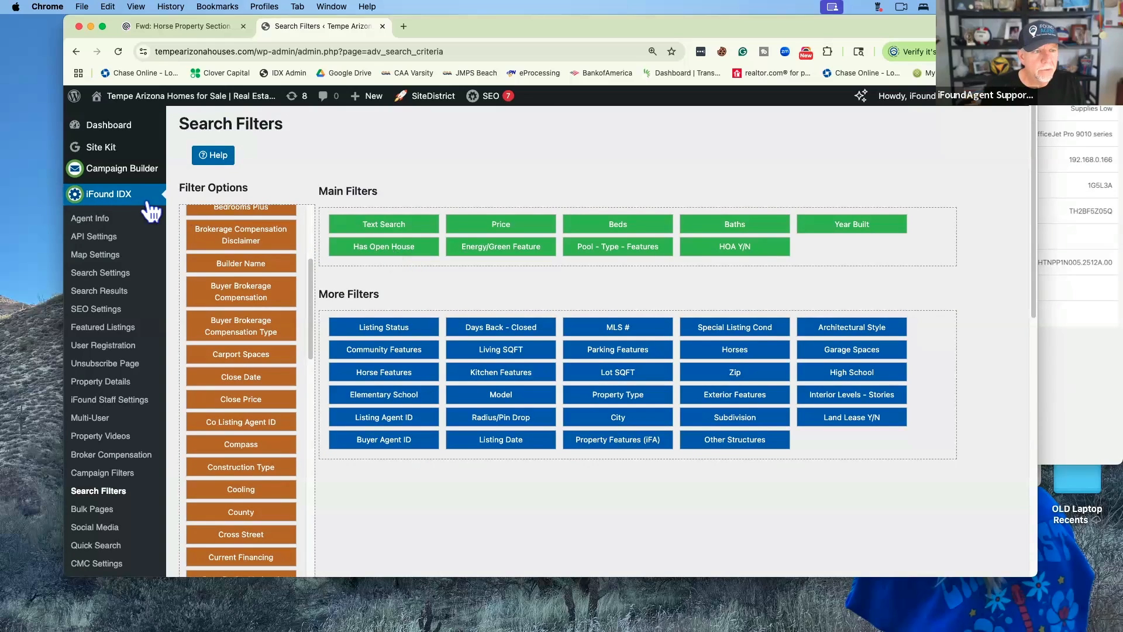
# Open the iFound CRM Email Templates list with its 125 templates, such as 4th of July and Birthday
pyautogui.scroll(-6, 150, 208)
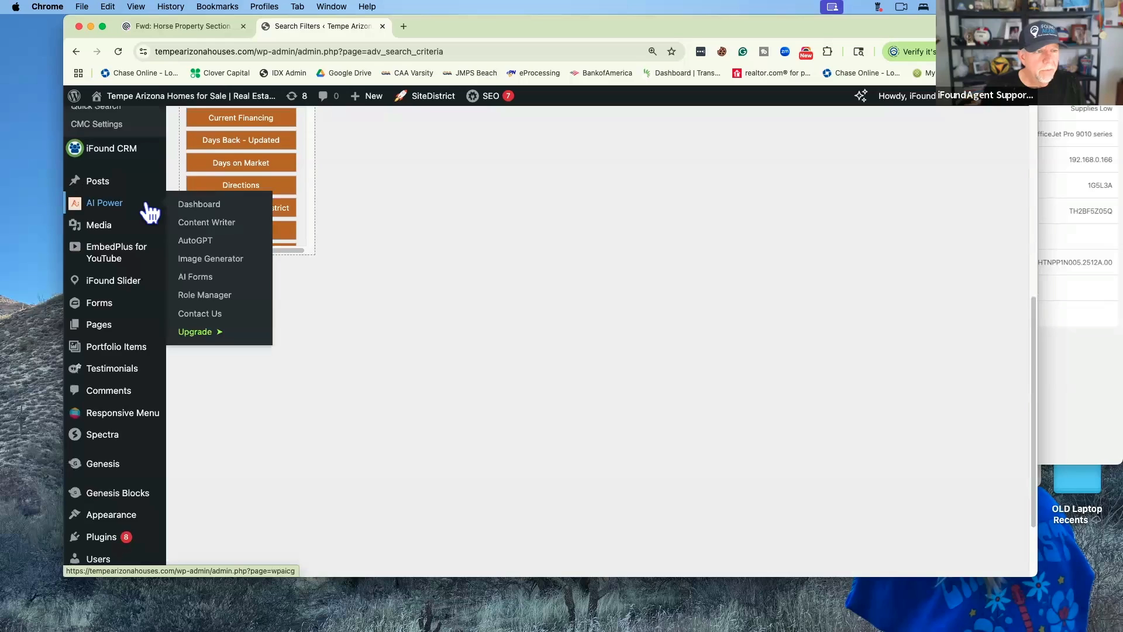
pyautogui.scroll(2, 147, 210)
pyautogui.moveTo(135, 206)
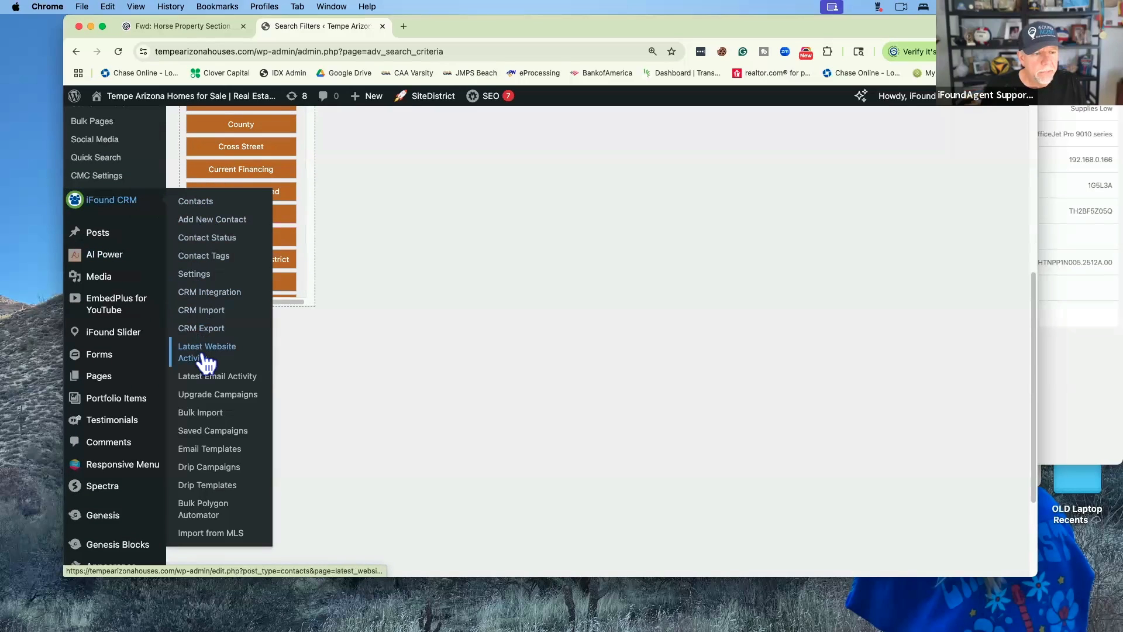
pyautogui.click(224, 450)
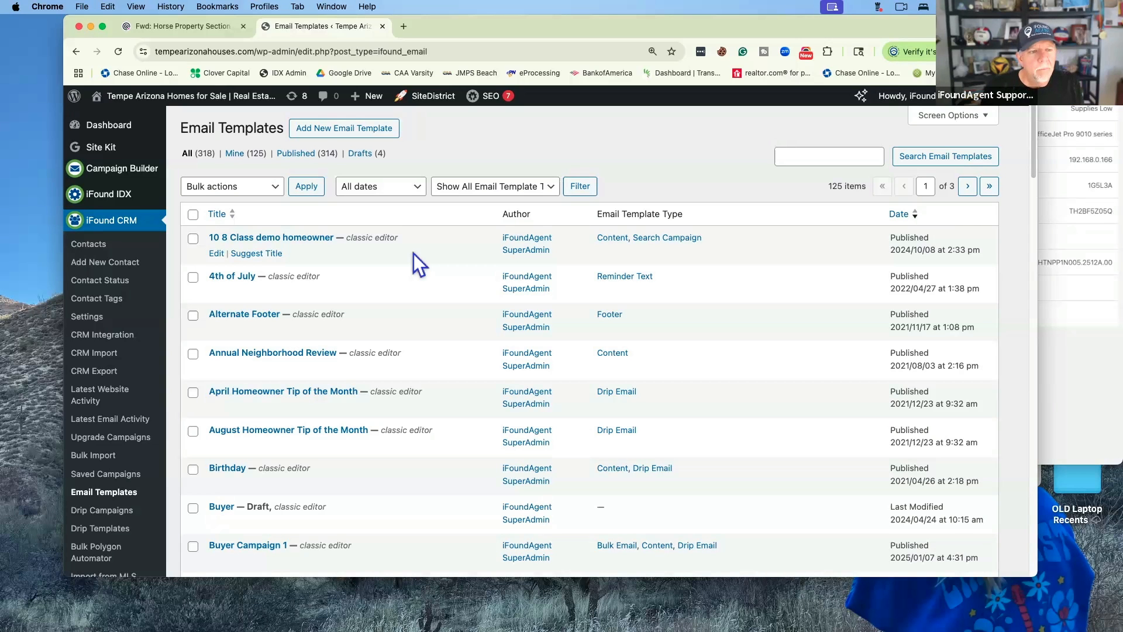
# Find Default Signature further down the templates list and open it for editing
pyautogui.scroll(-10, 413, 254)
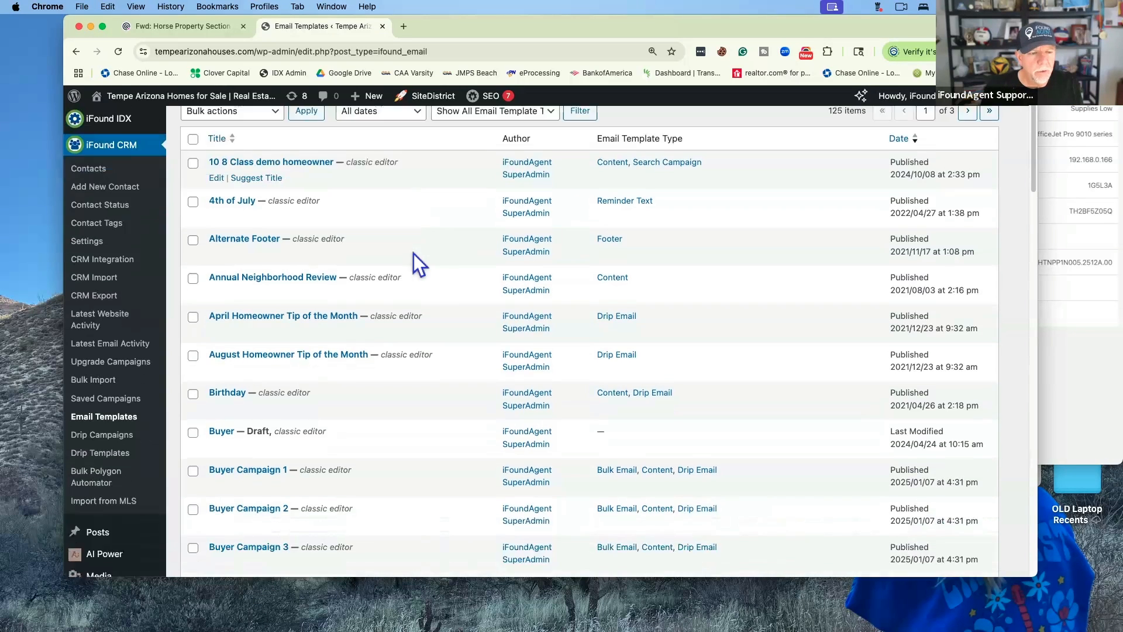
pyautogui.scroll(-20, 413, 253)
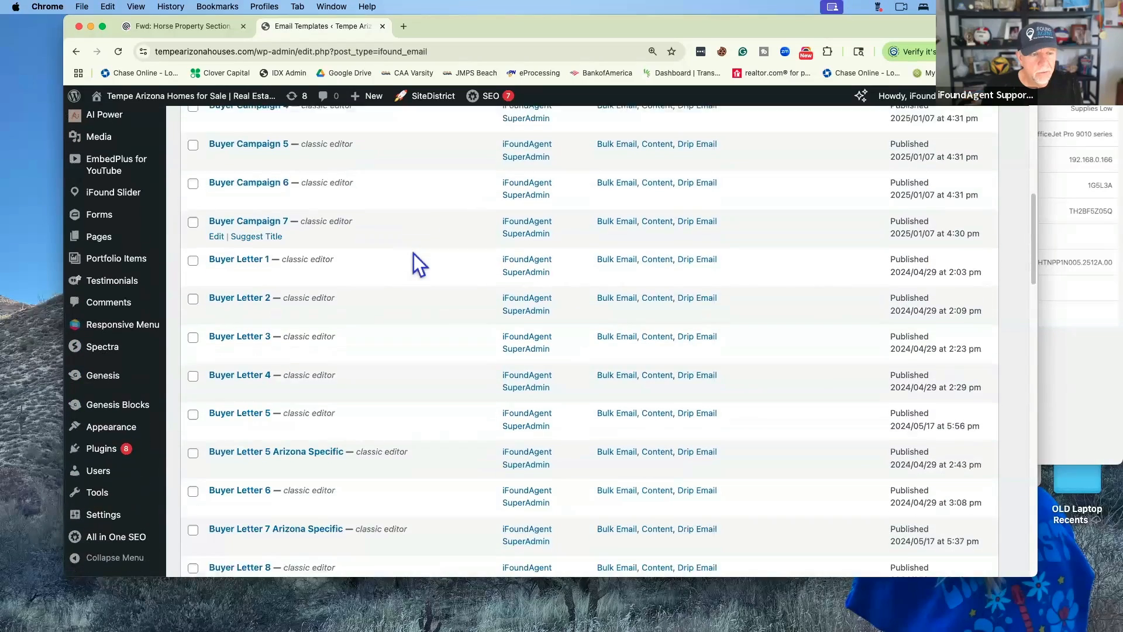
pyautogui.scroll(-5, 413, 254)
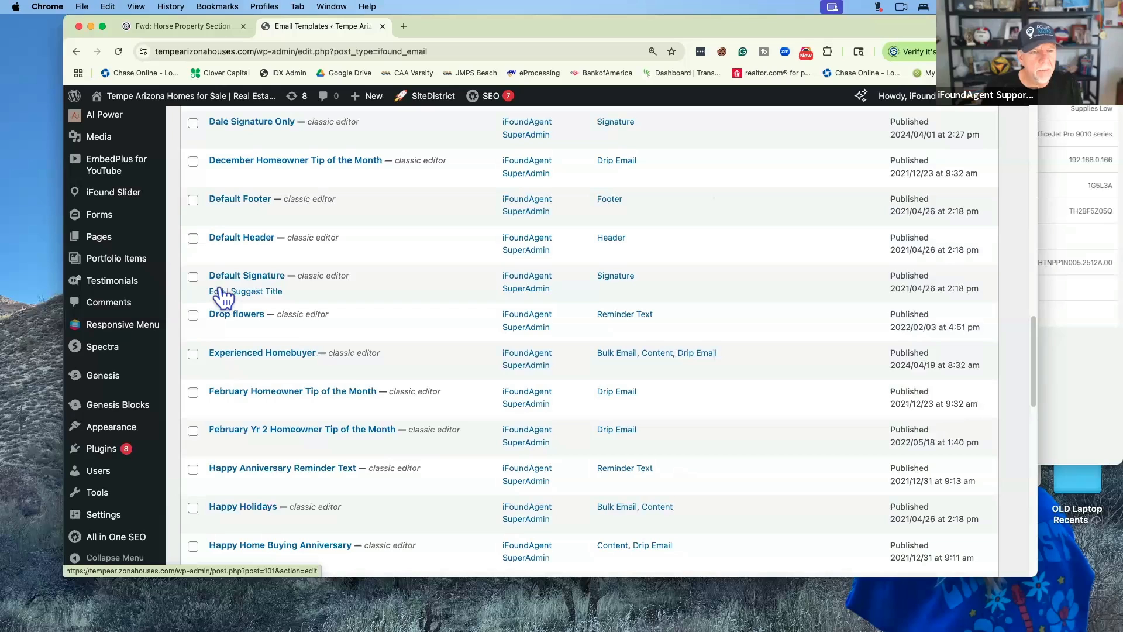
pyautogui.click(217, 296)
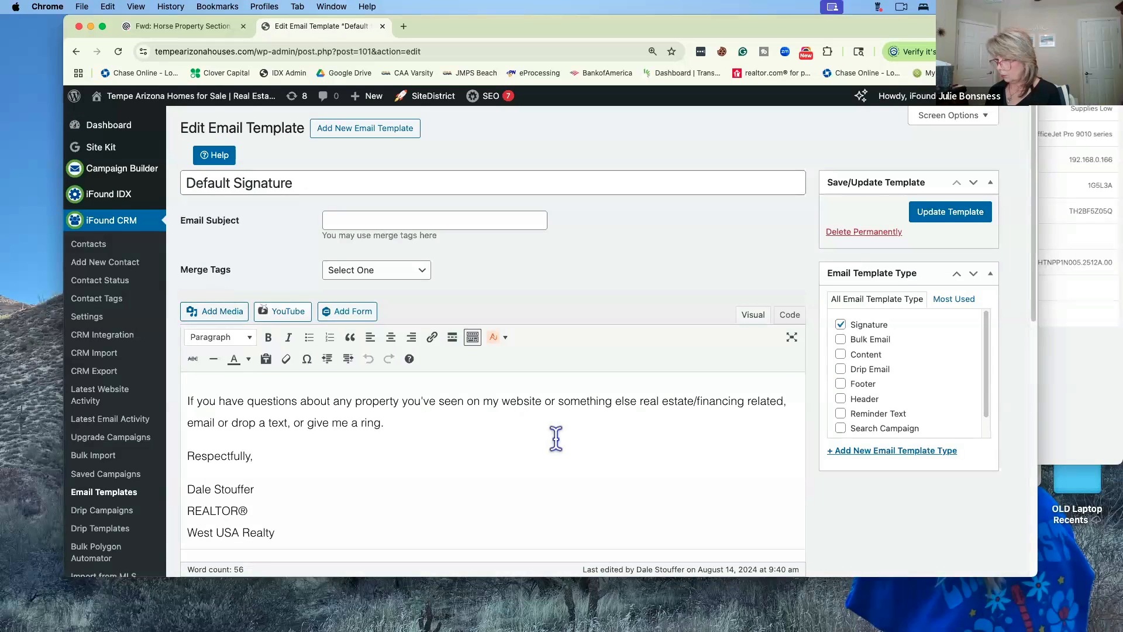
pyautogui.scroll(-2, 555, 439)
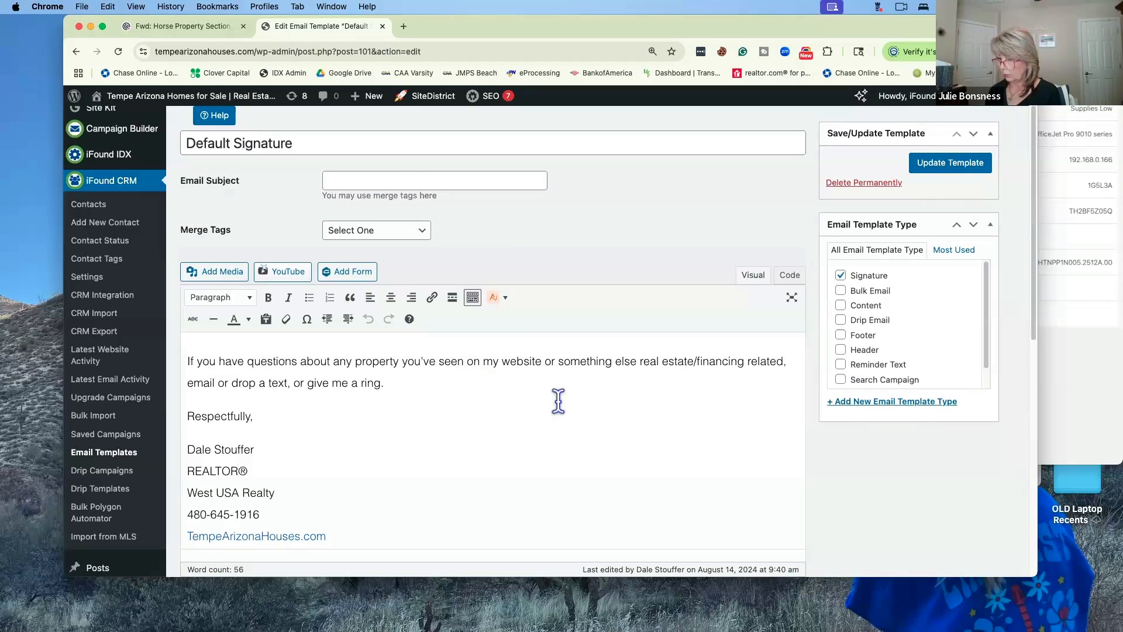
pyautogui.click(781, 279)
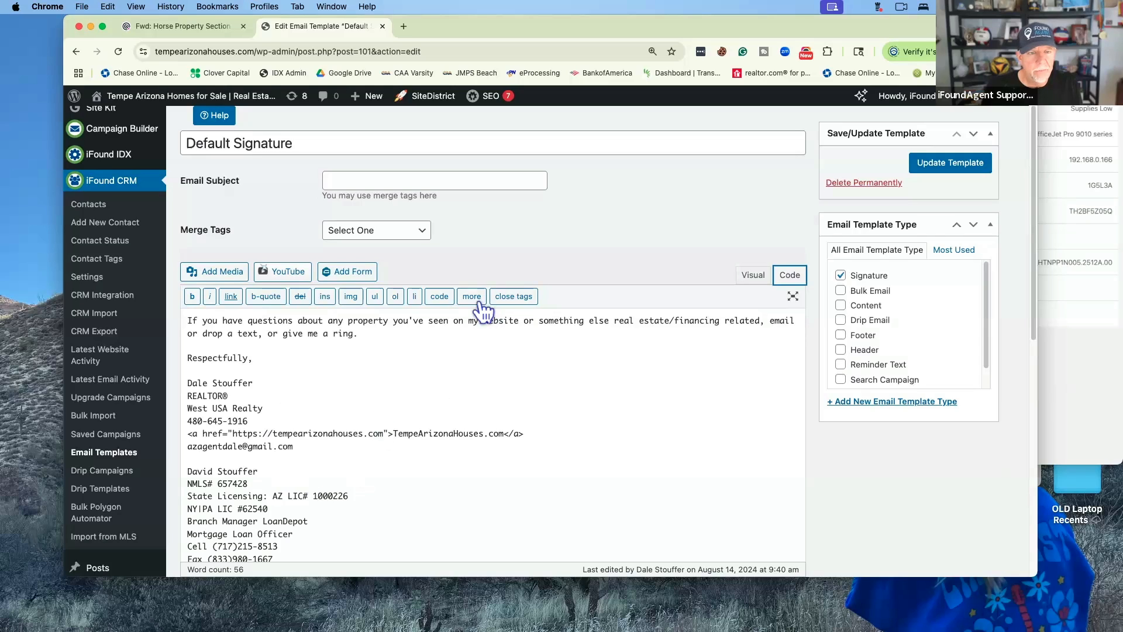
pyautogui.click(753, 278)
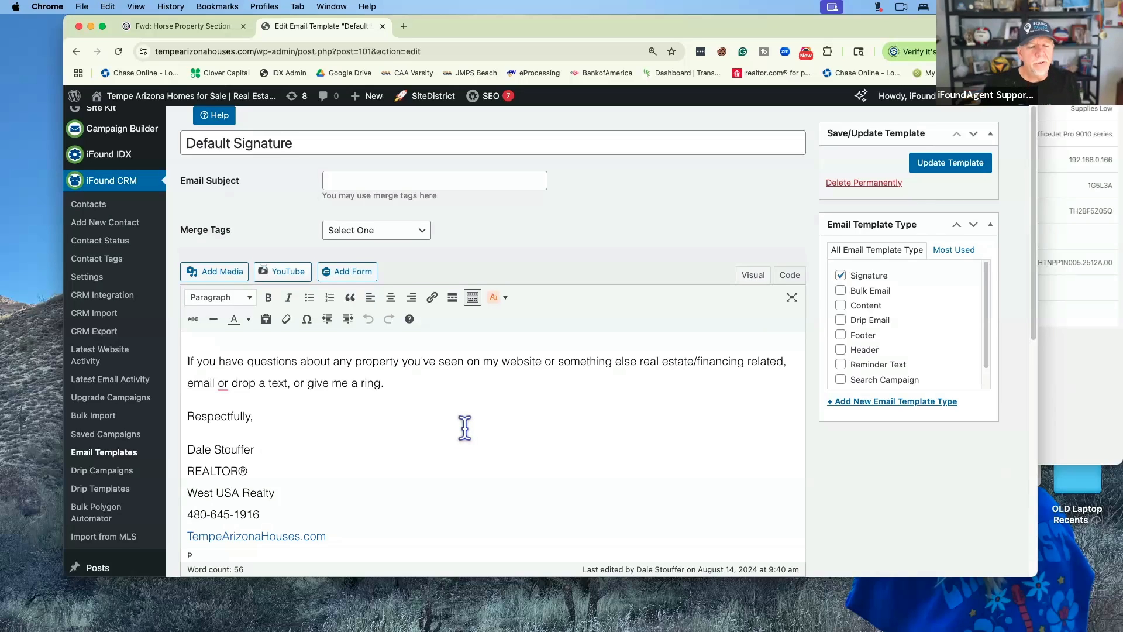
pyautogui.scroll(-5, 465, 428)
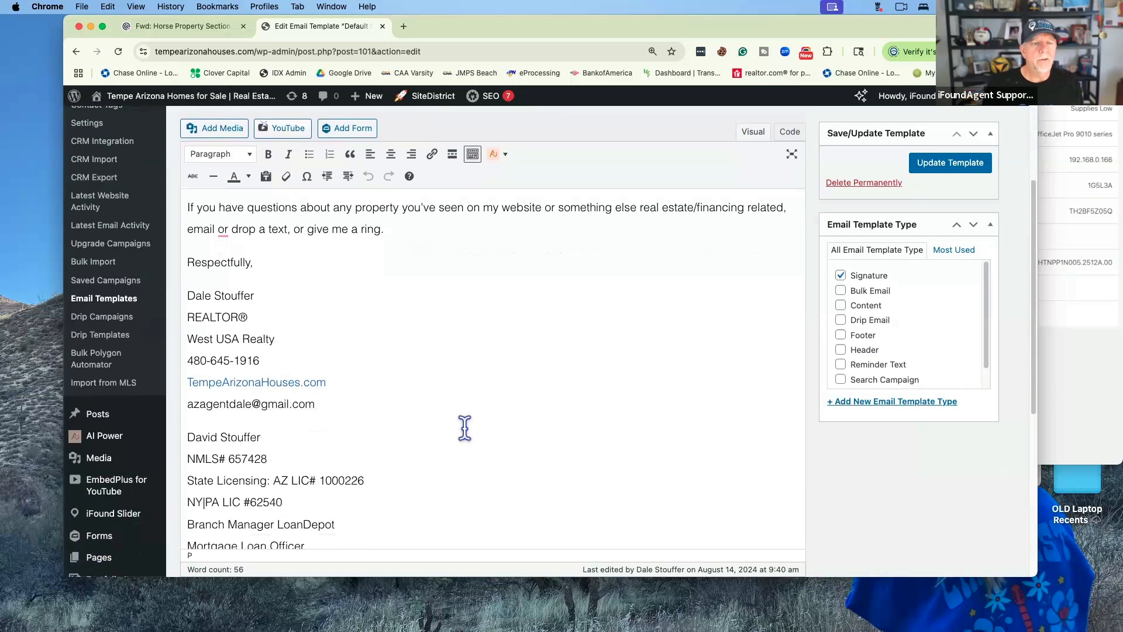
pyautogui.scroll(3, 464, 427)
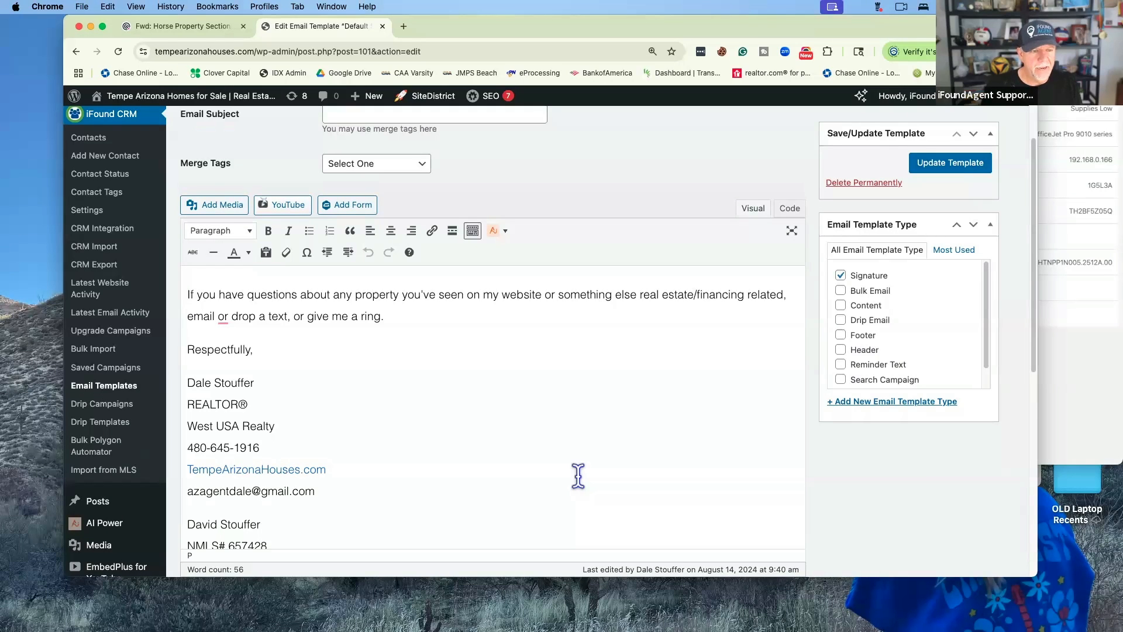
pyautogui.scroll(-6, 578, 475)
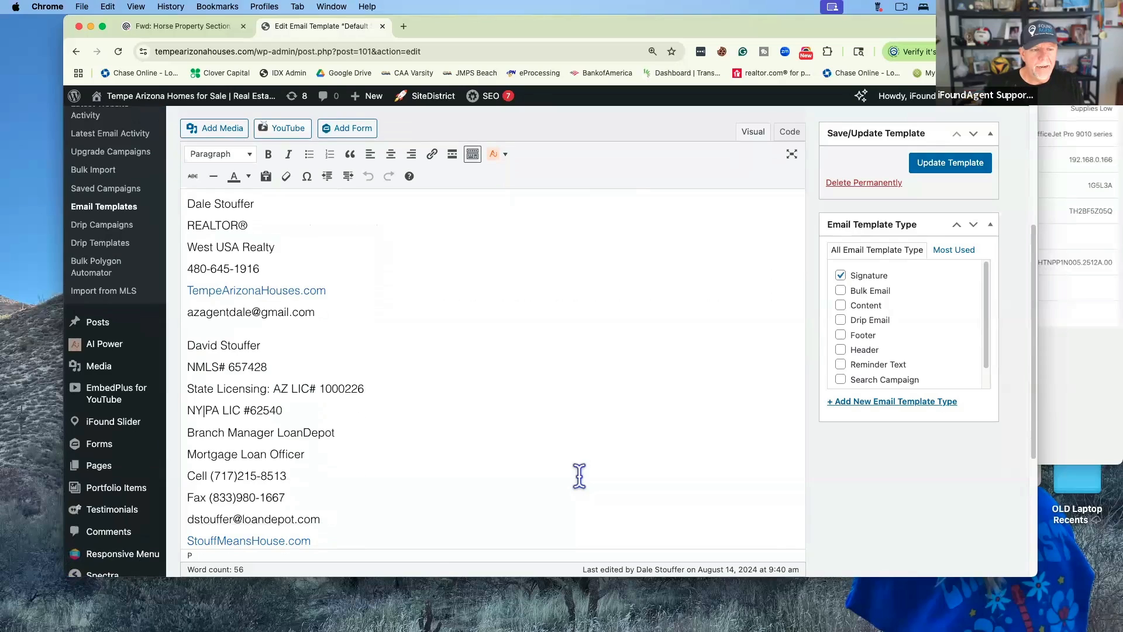
pyautogui.scroll(-2, 578, 474)
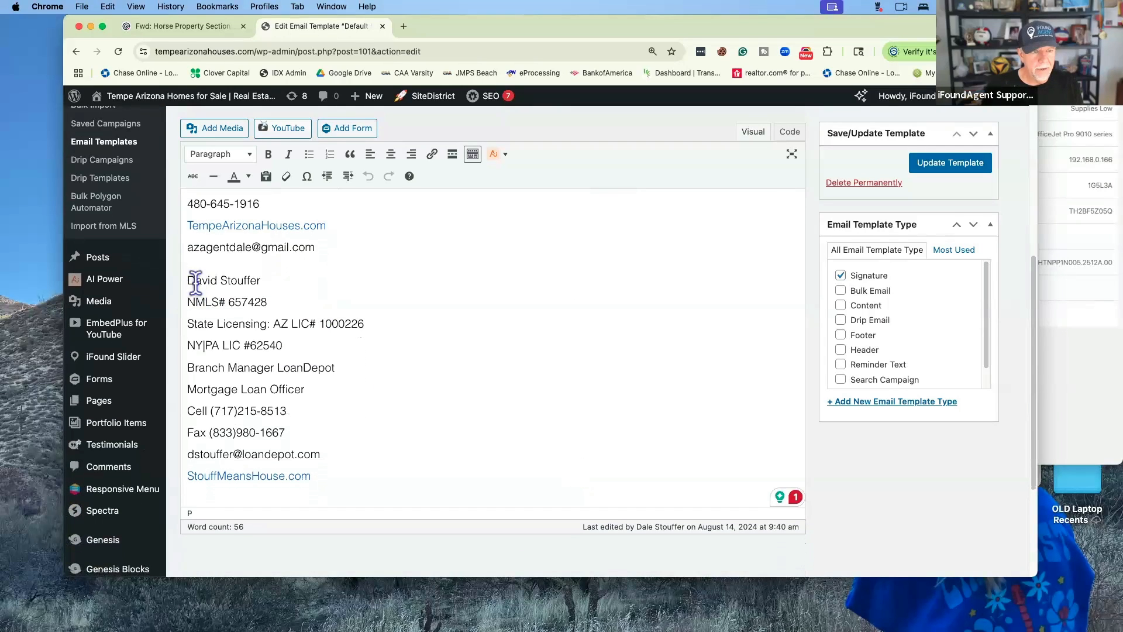
pyautogui.moveTo(187, 281)
pyautogui.mouseDown()
pyautogui.moveTo(406, 458)
pyautogui.moveTo(445, 473)
pyautogui.mouseUp()
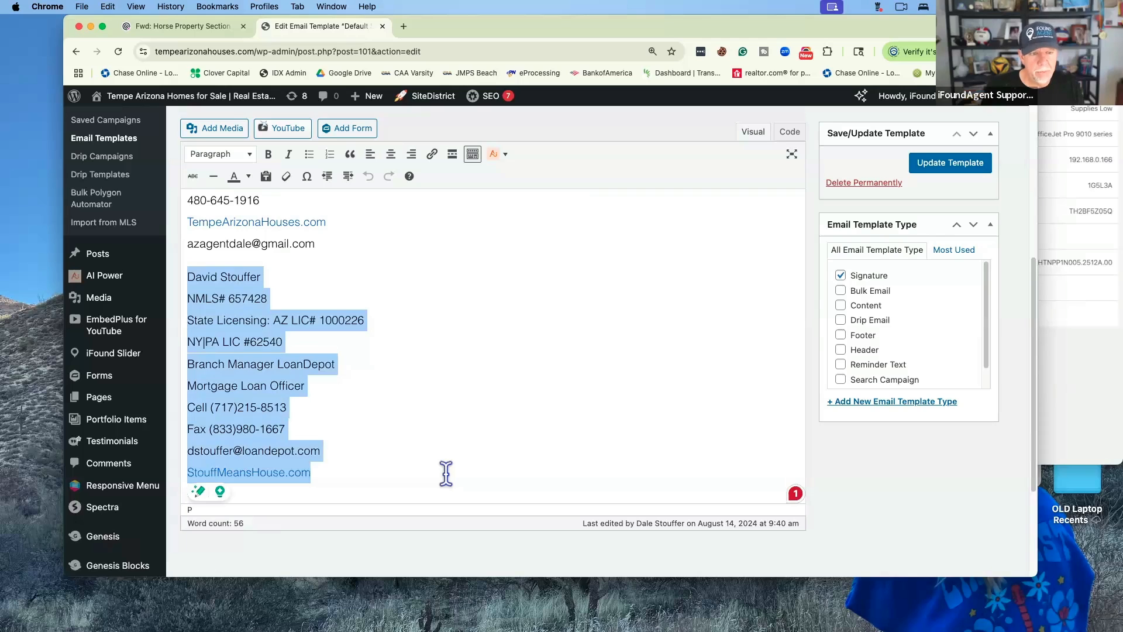
pyautogui.click(452, 432)
pyautogui.scroll(5, 452, 431)
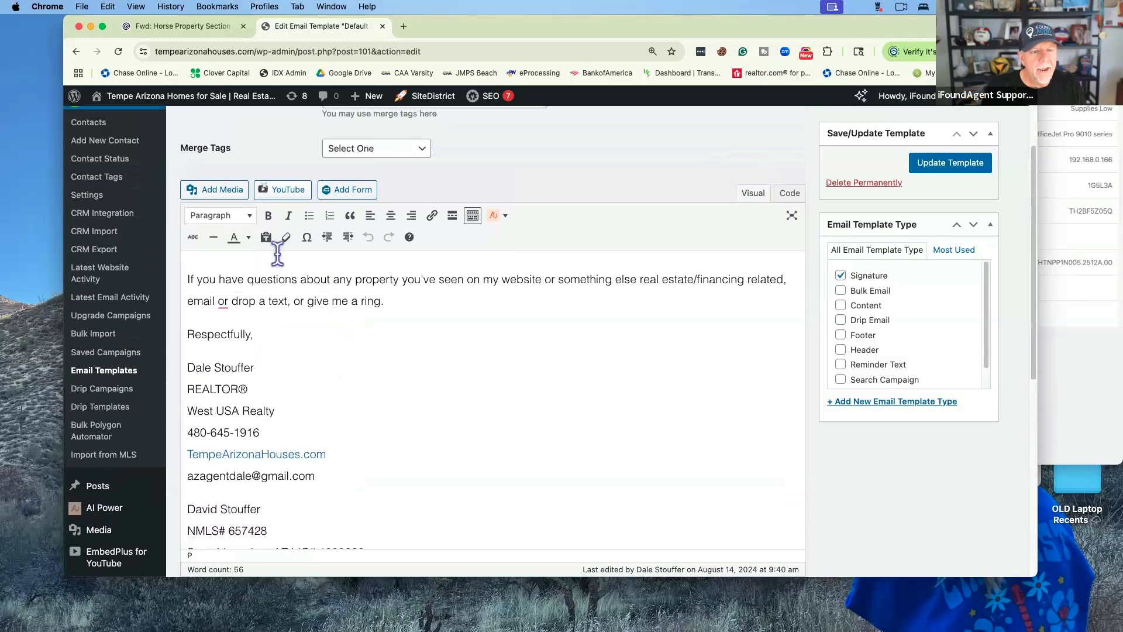
pyautogui.scroll(-5, 424, 446)
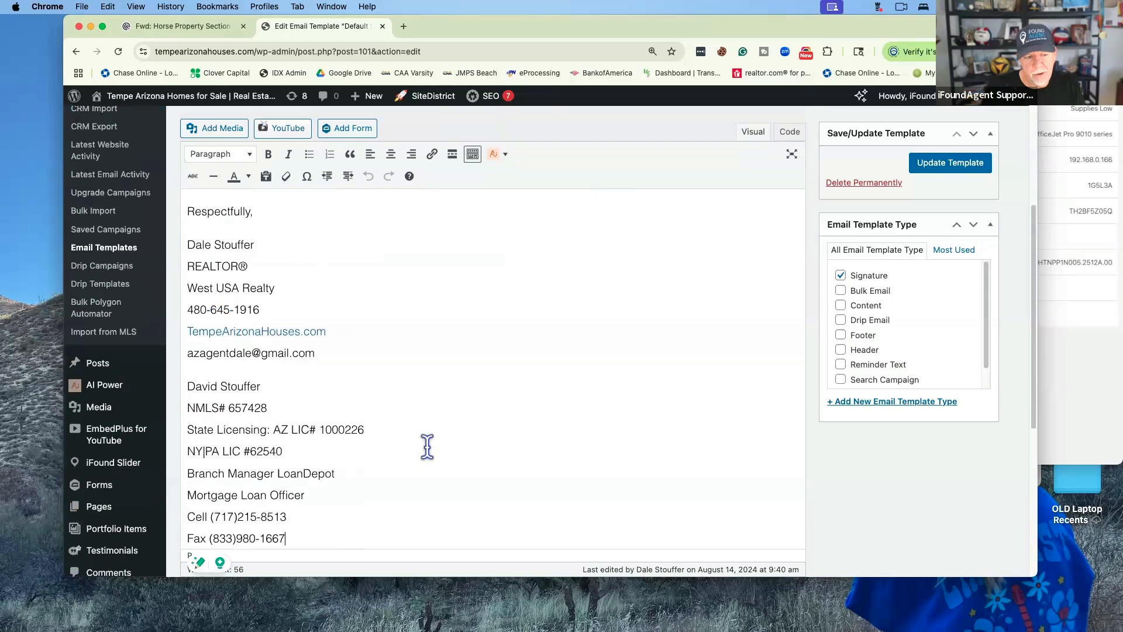
pyautogui.scroll(4, 385, 309)
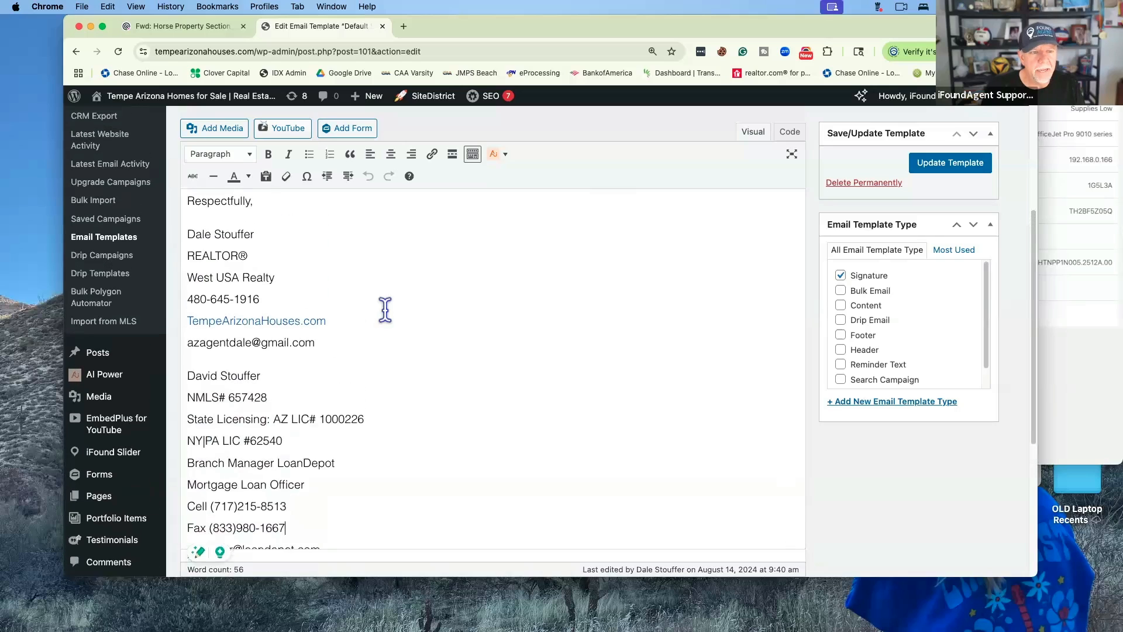
pyautogui.scroll(1, 385, 309)
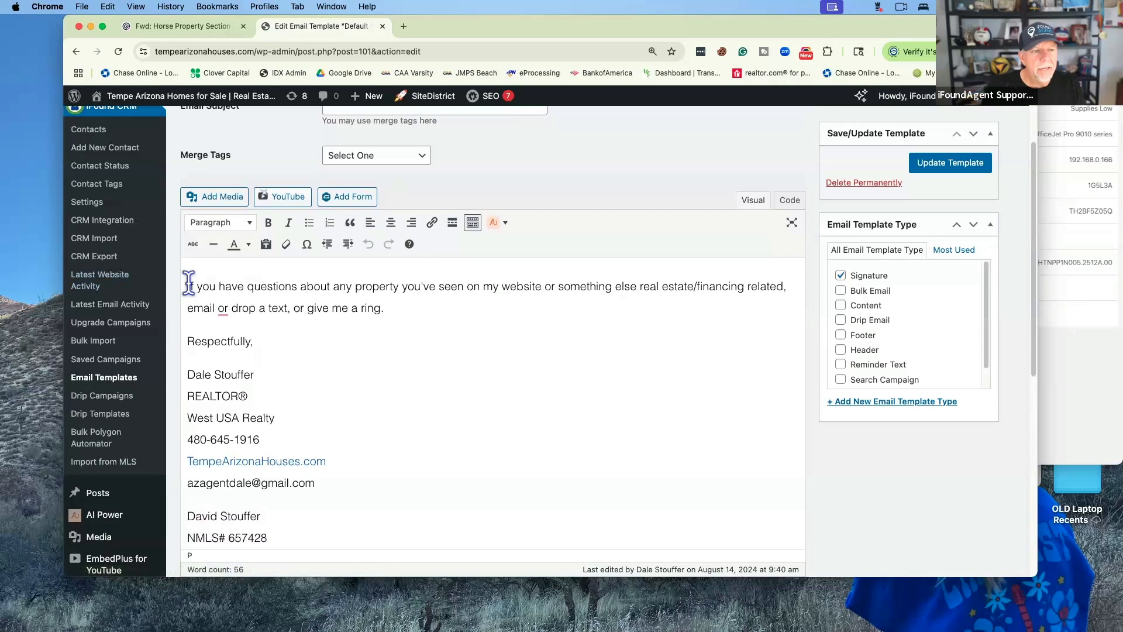
# Update the Default Signature template, leaving its signature paragraph text unchanged
pyautogui.moveTo(187, 284); pyautogui.dragTo(409, 323)
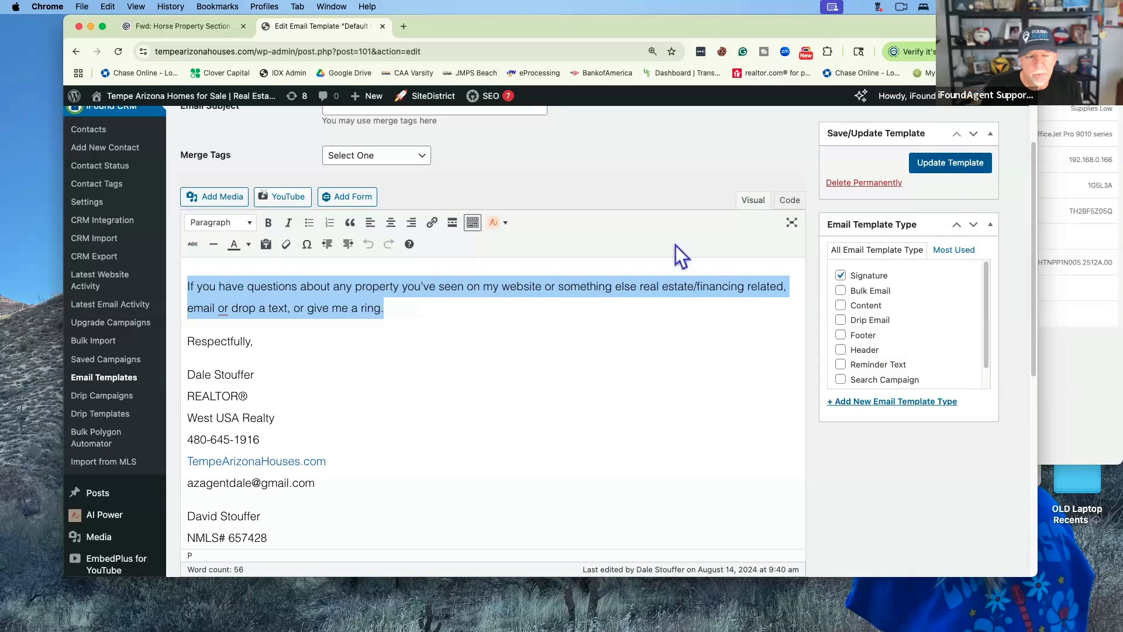
pyautogui.click(339, 342)
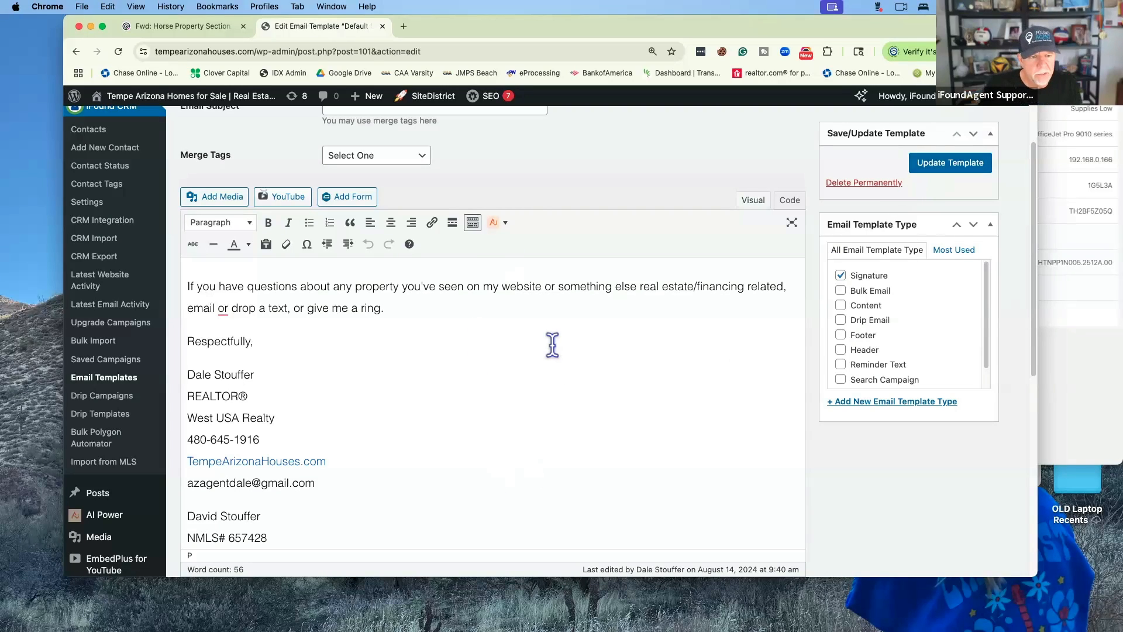
pyautogui.click(950, 164)
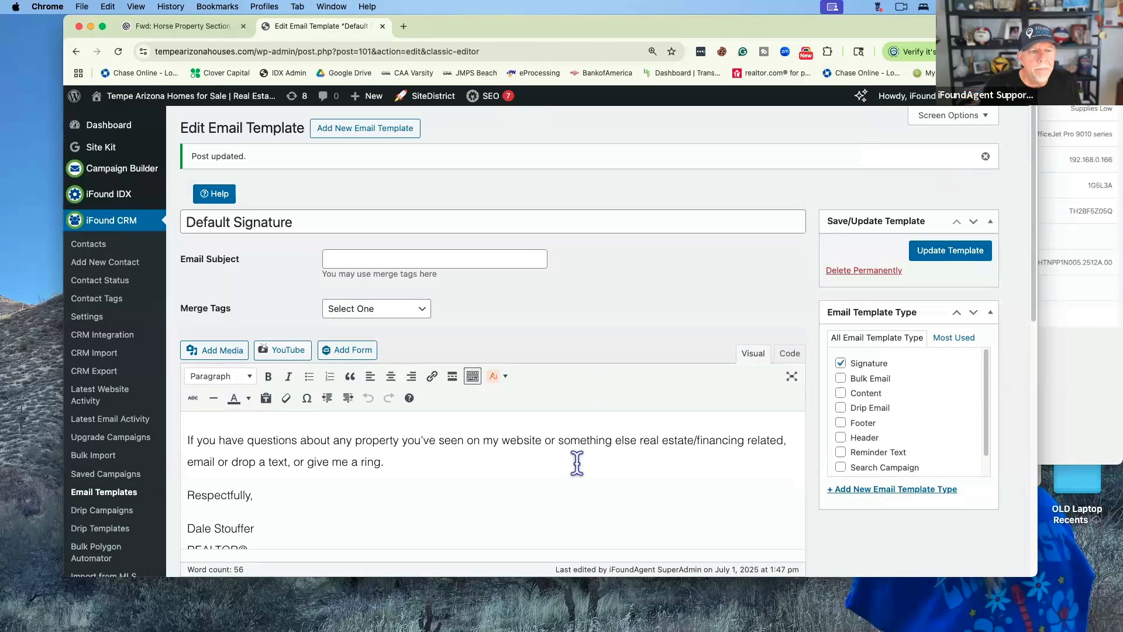
# Return to the Email Templates list and open Default Header for editing
pyautogui.scroll(-3, 572, 462)
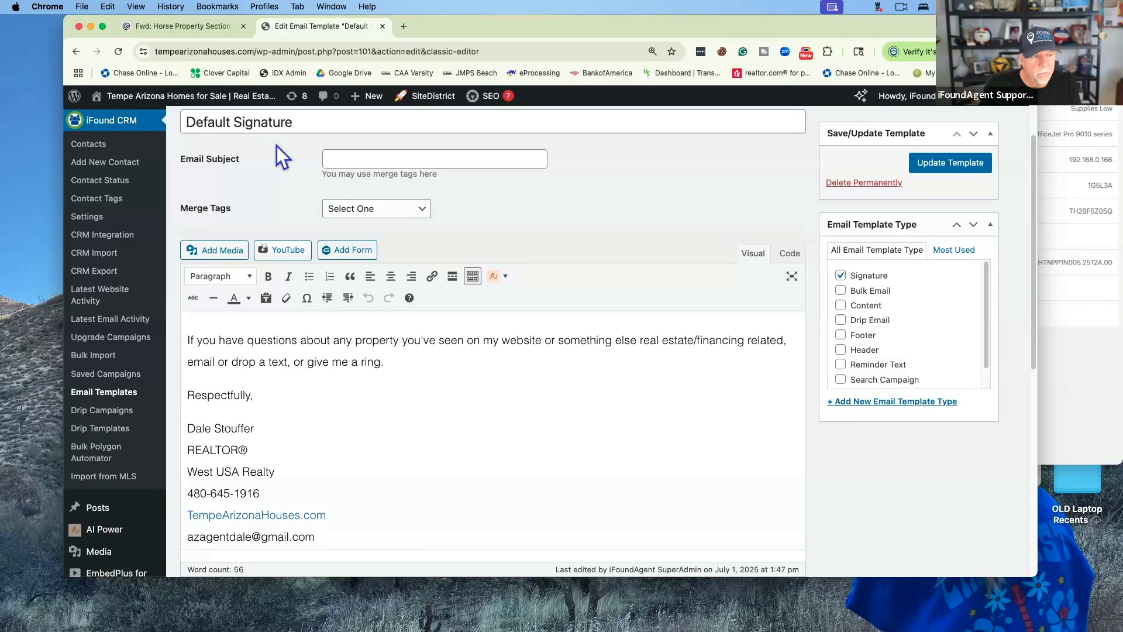
pyautogui.click(133, 403)
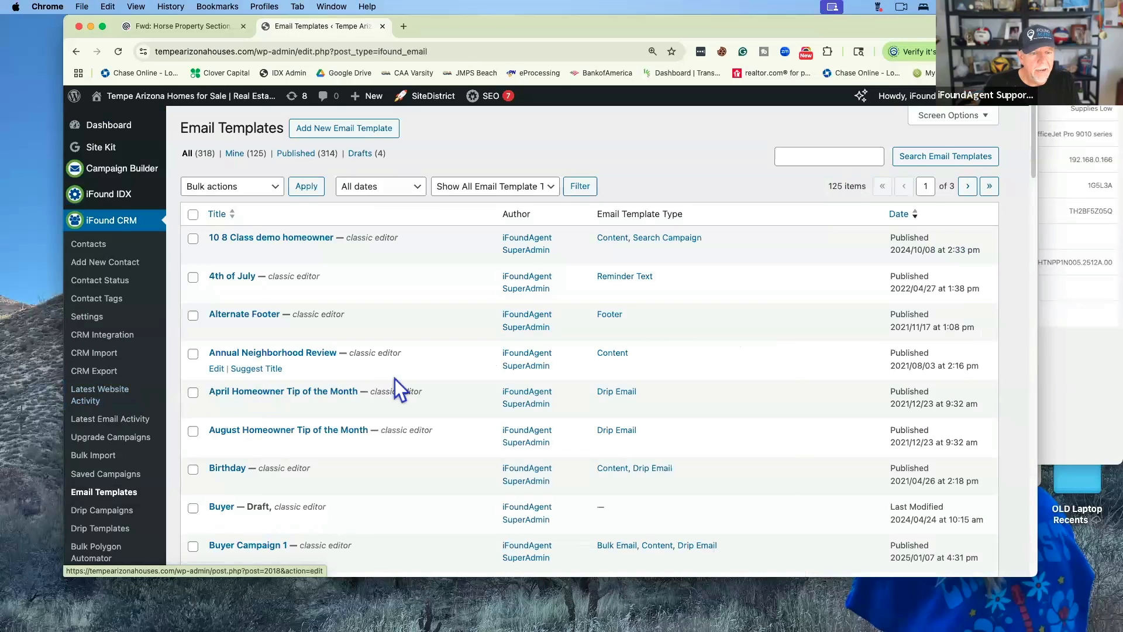
pyautogui.scroll(-5, 395, 378)
pyautogui.scroll(-15, 395, 378)
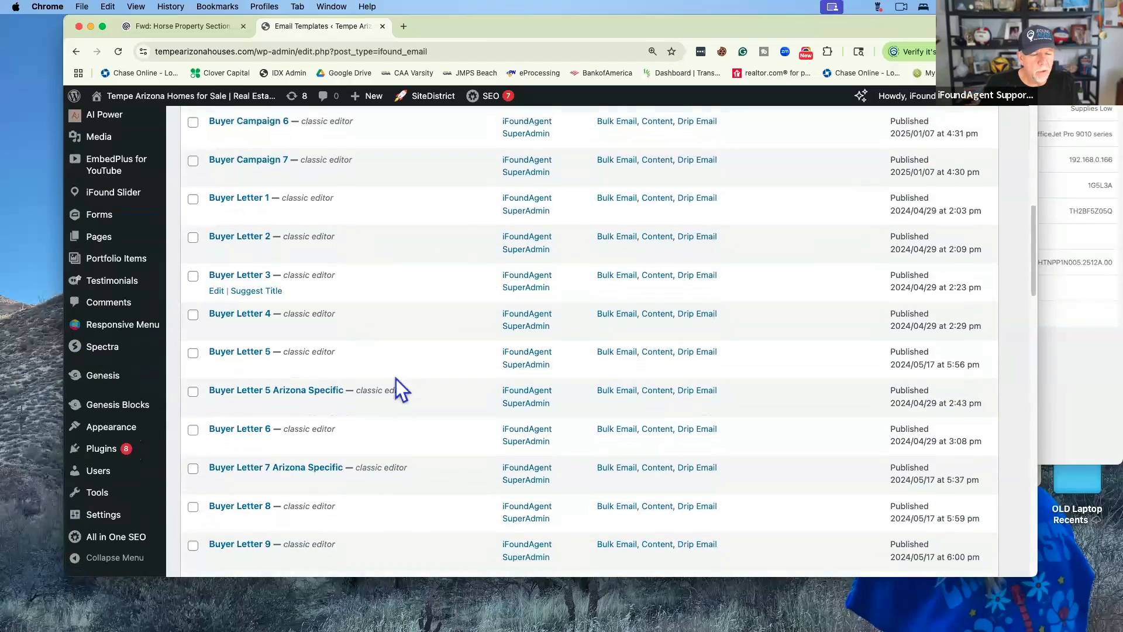
pyautogui.scroll(-1, 395, 378)
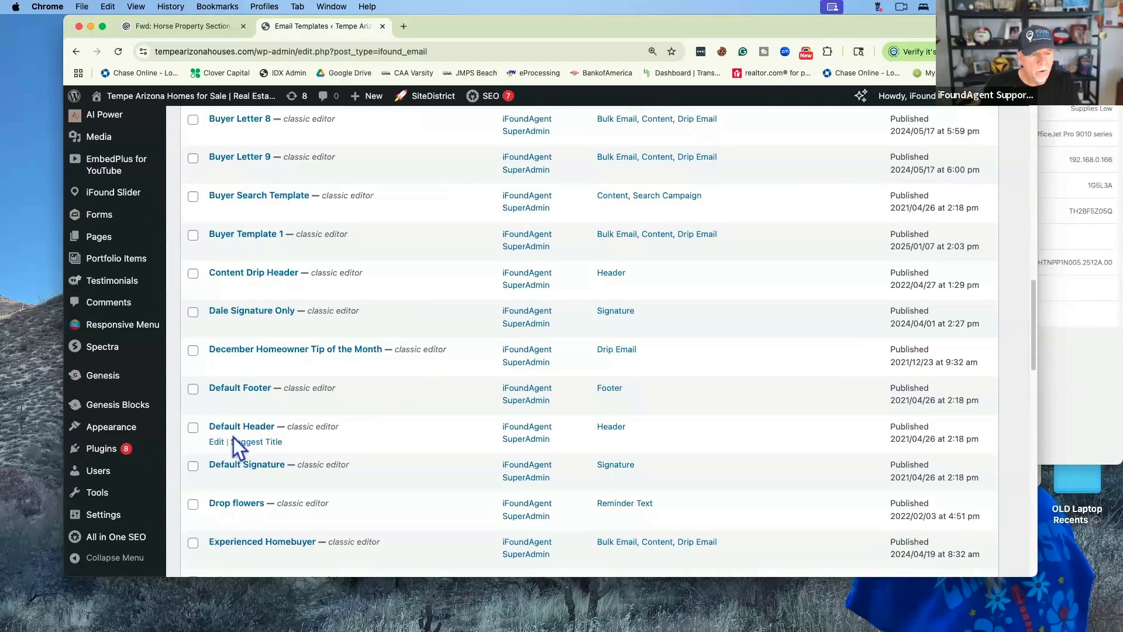
pyautogui.click(216, 442)
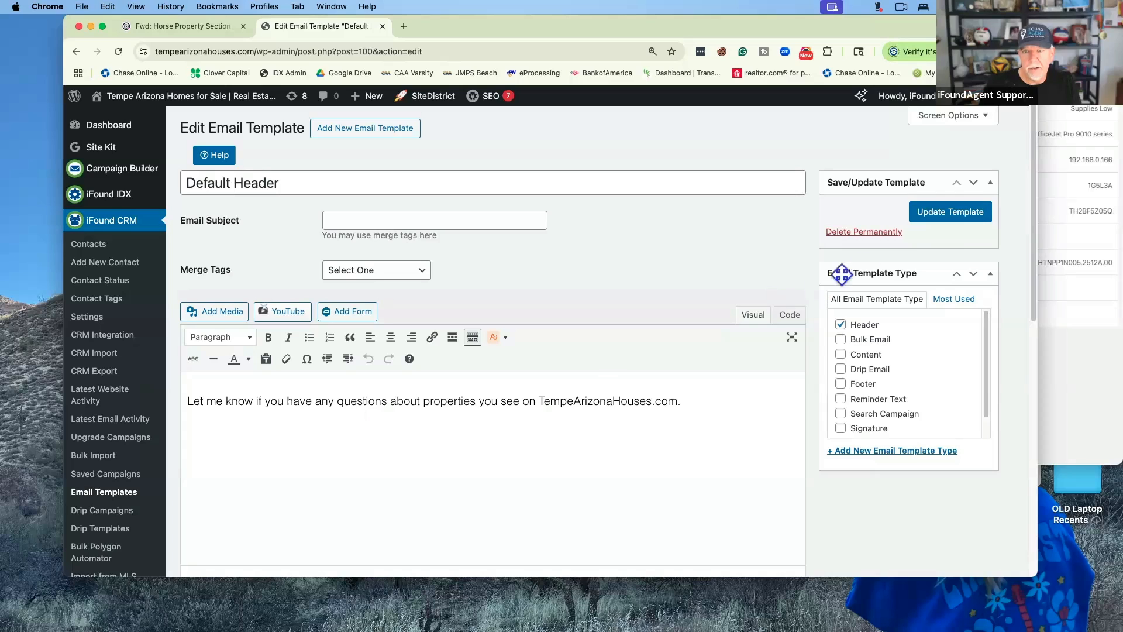
# Leave the Default Header text untouched and go back to the Email Templates list
pyautogui.doubleClick(595, 401)
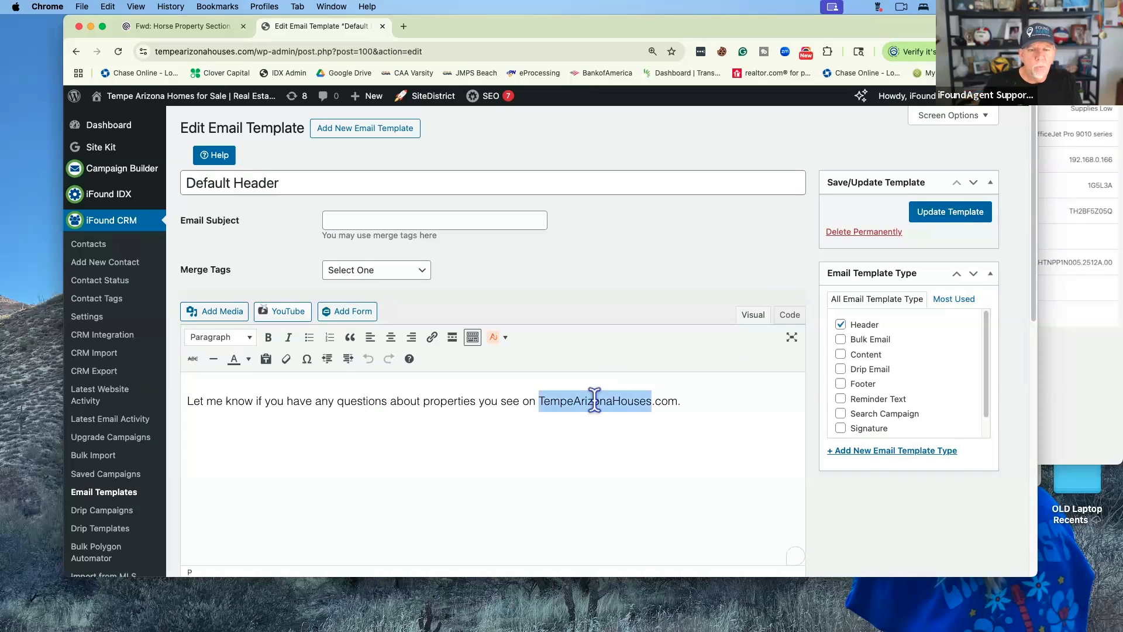
pyautogui.click(669, 403)
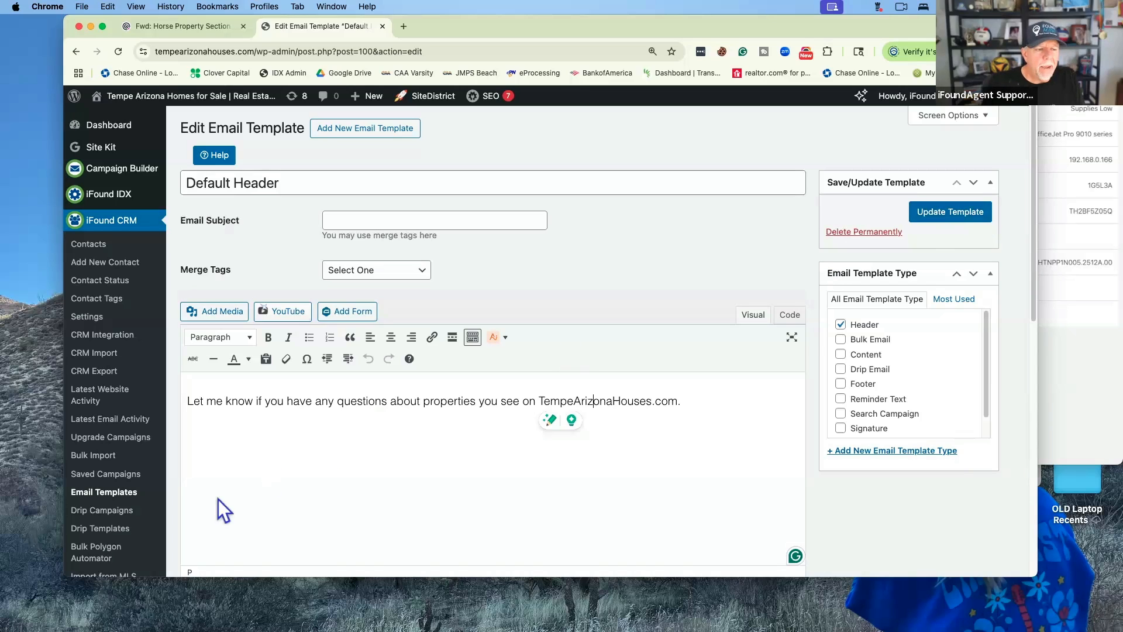
pyautogui.click(113, 496)
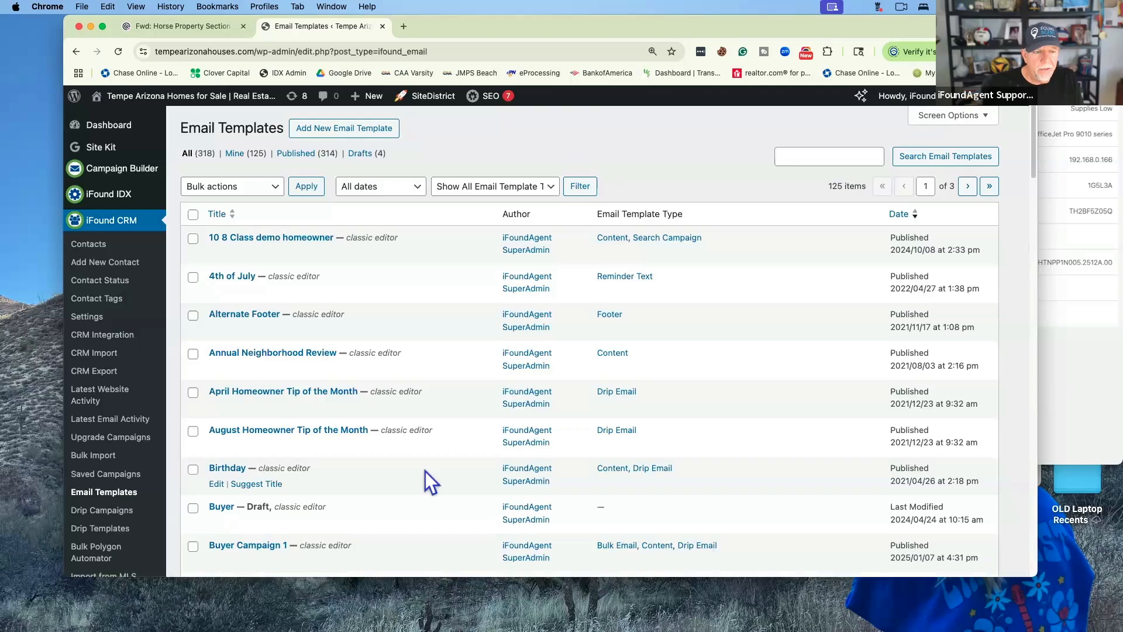
pyautogui.scroll(-5, 425, 472)
pyautogui.scroll(-15, 426, 472)
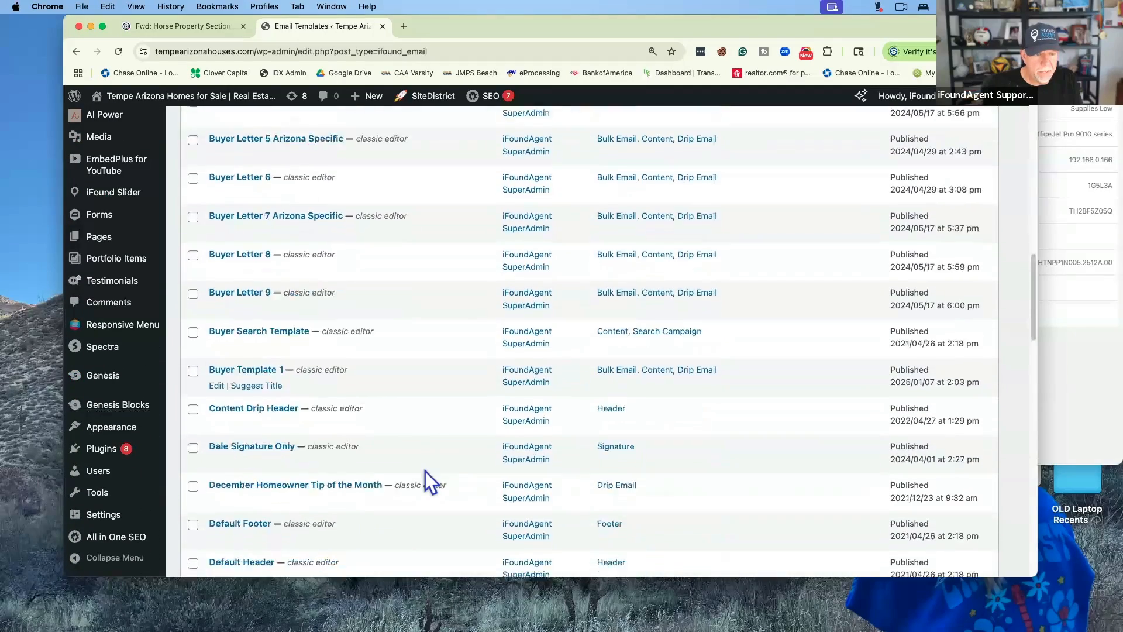
pyautogui.scroll(-6, 424, 471)
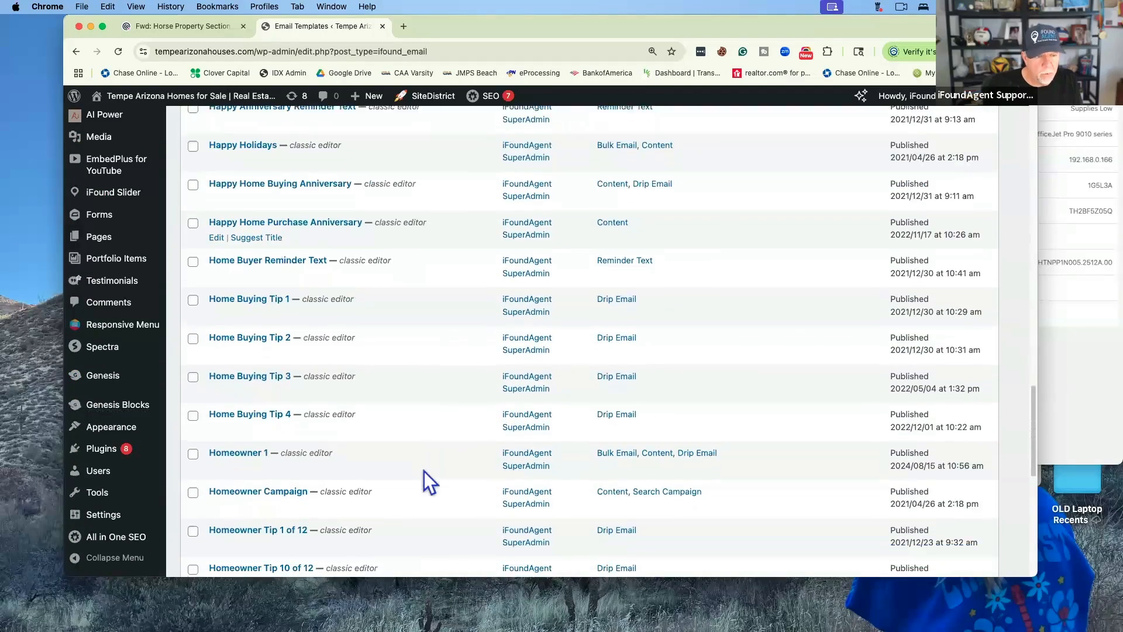
pyautogui.scroll(-1, 424, 471)
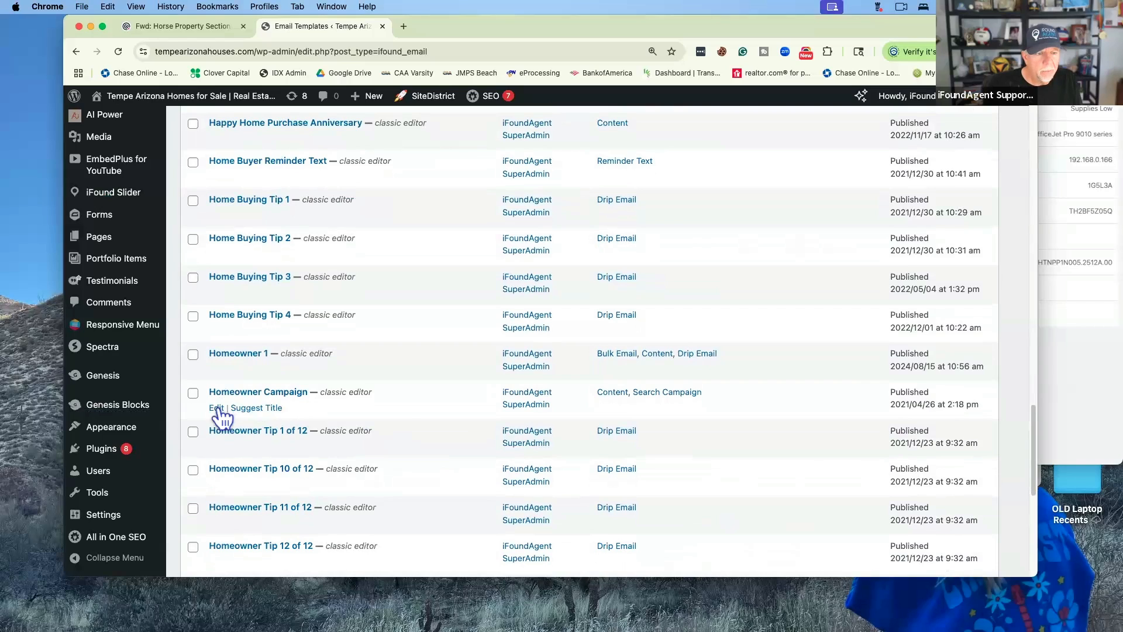
pyautogui.click(216, 407)
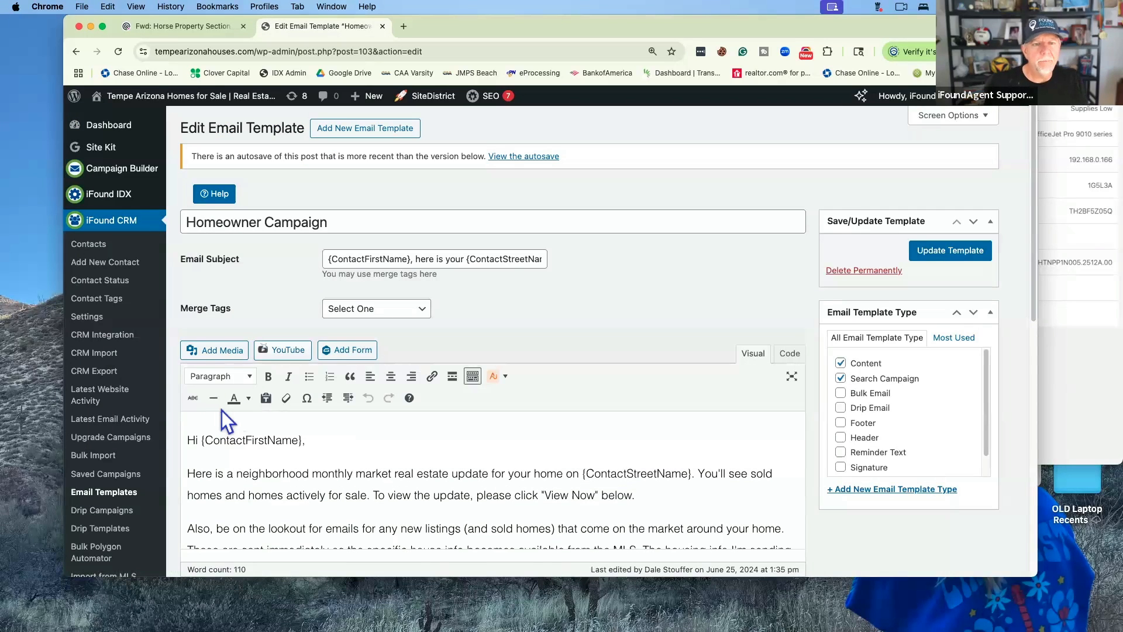
pyautogui.scroll(-2, 485, 458)
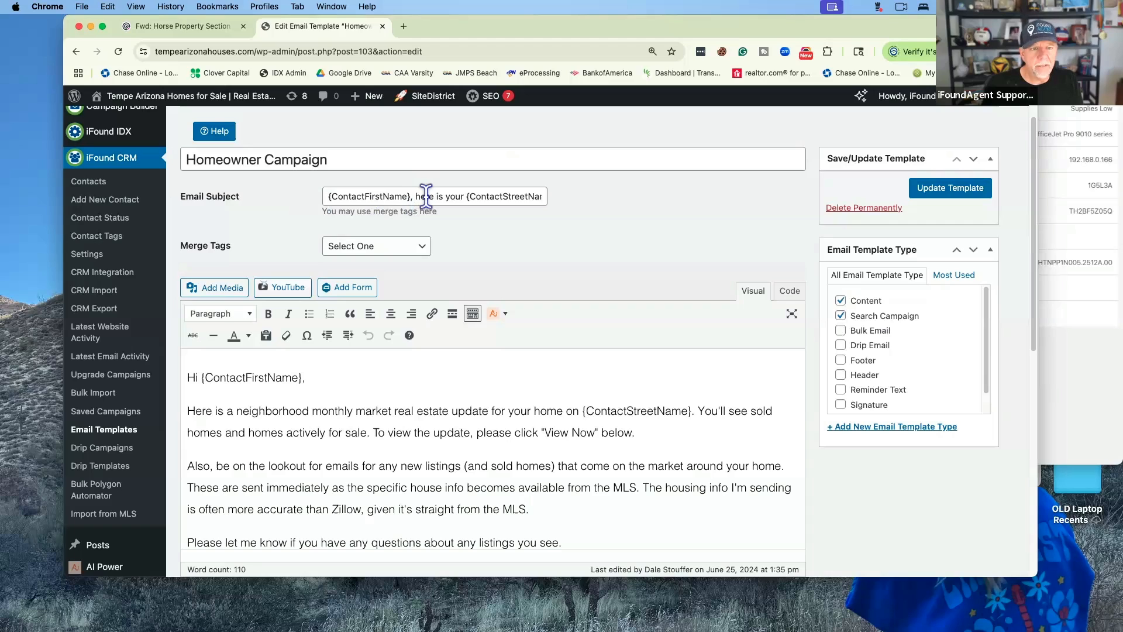
pyautogui.hscroll(2, 426, 196)
pyautogui.hscroll(3, 425, 197)
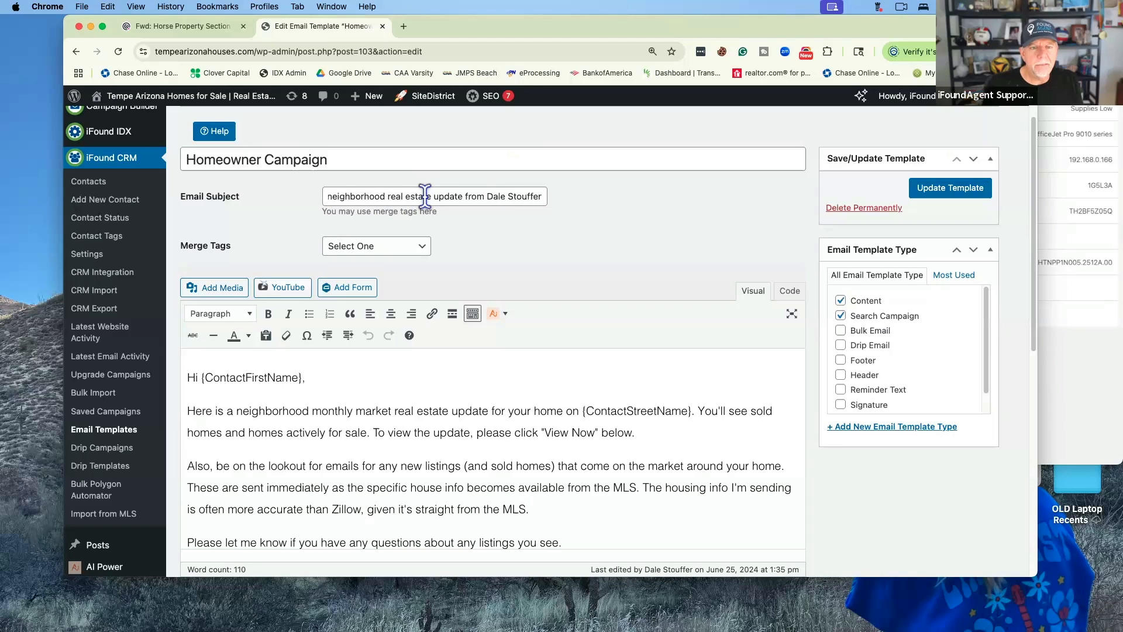
pyautogui.hscroll(-5, 425, 196)
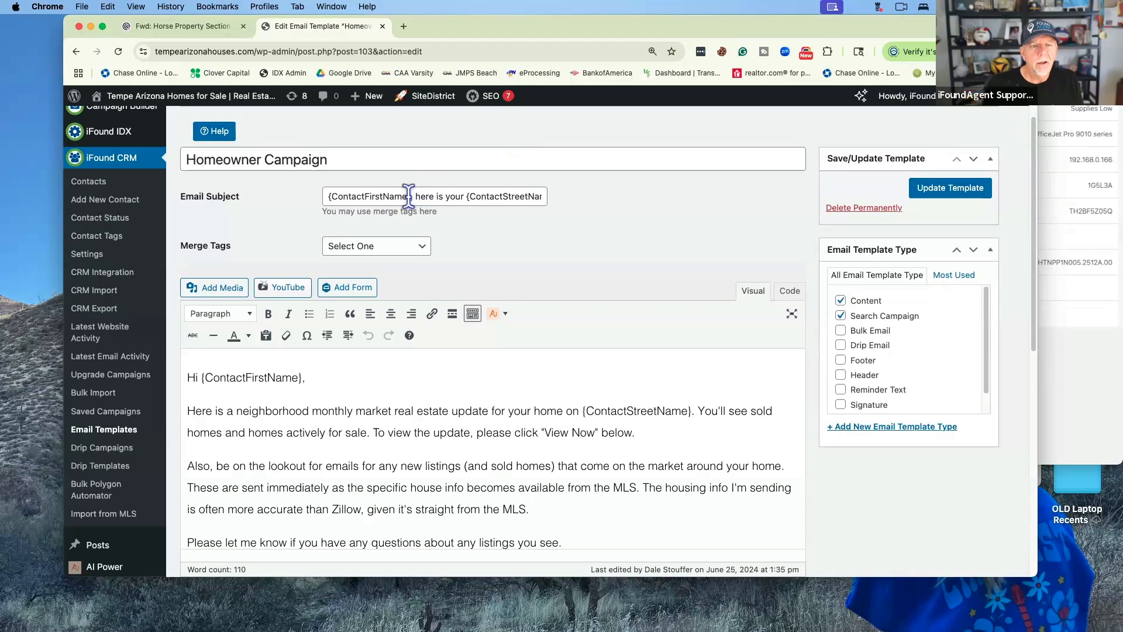
pyautogui.moveTo(411, 196); pyautogui.dragTo(334, 191)
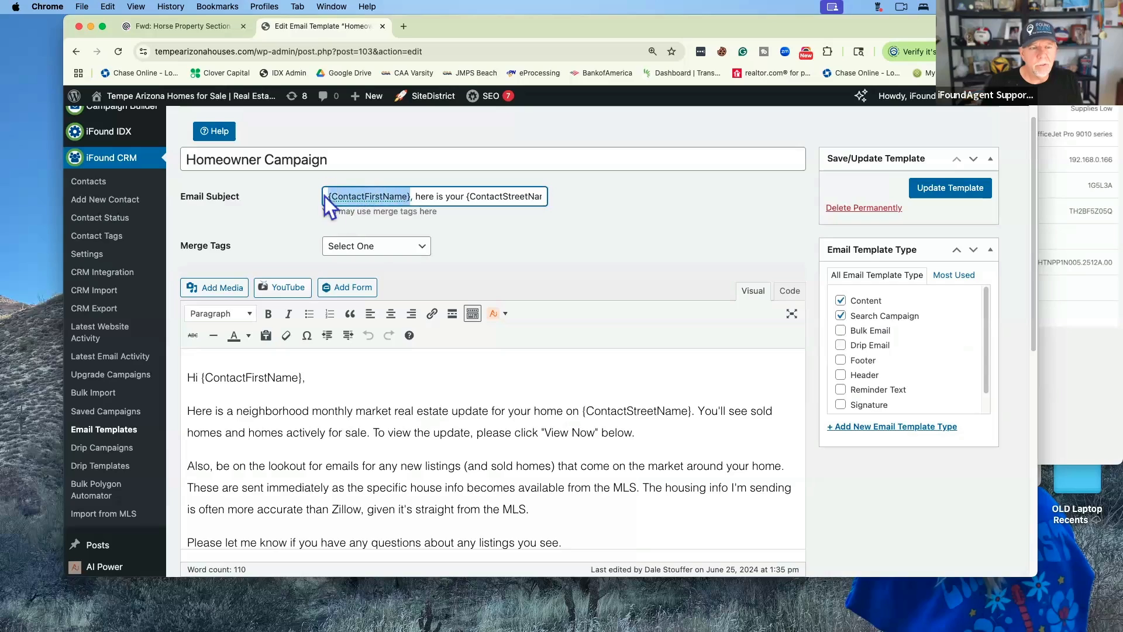
pyautogui.click(402, 247)
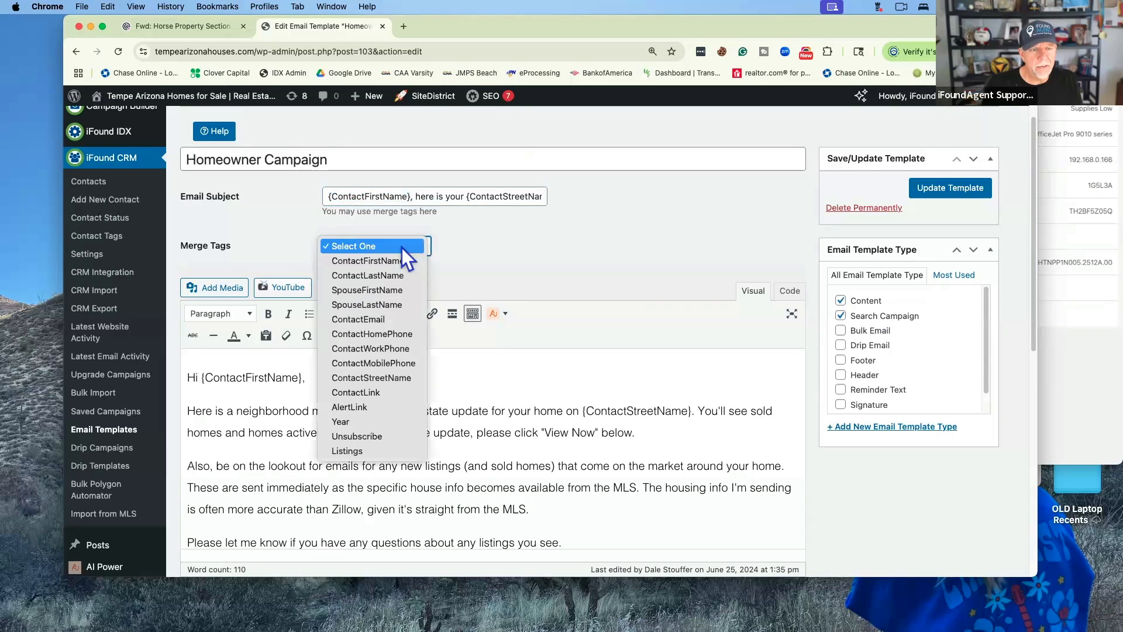
pyautogui.click(504, 251)
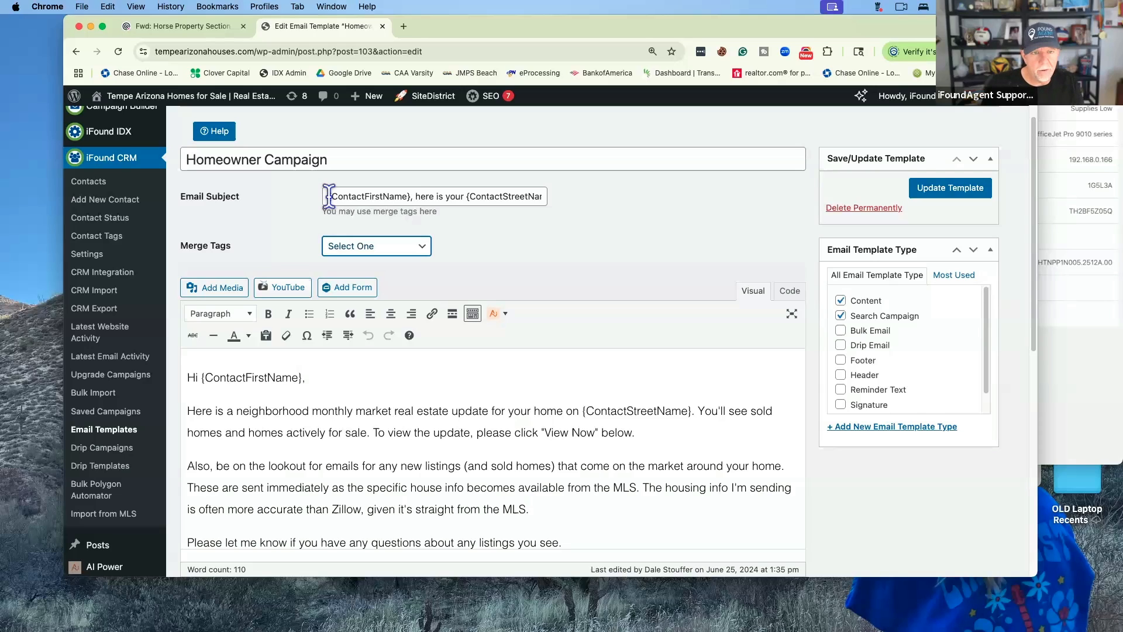
pyautogui.hscroll(1, 450, 200)
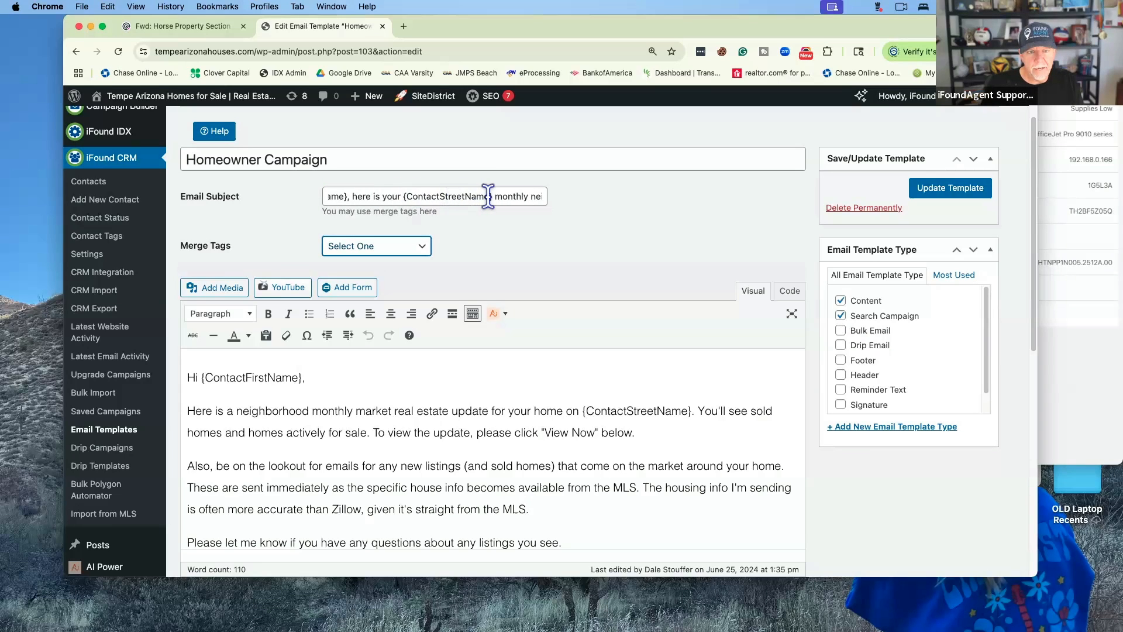
pyautogui.hscroll(5, 488, 196)
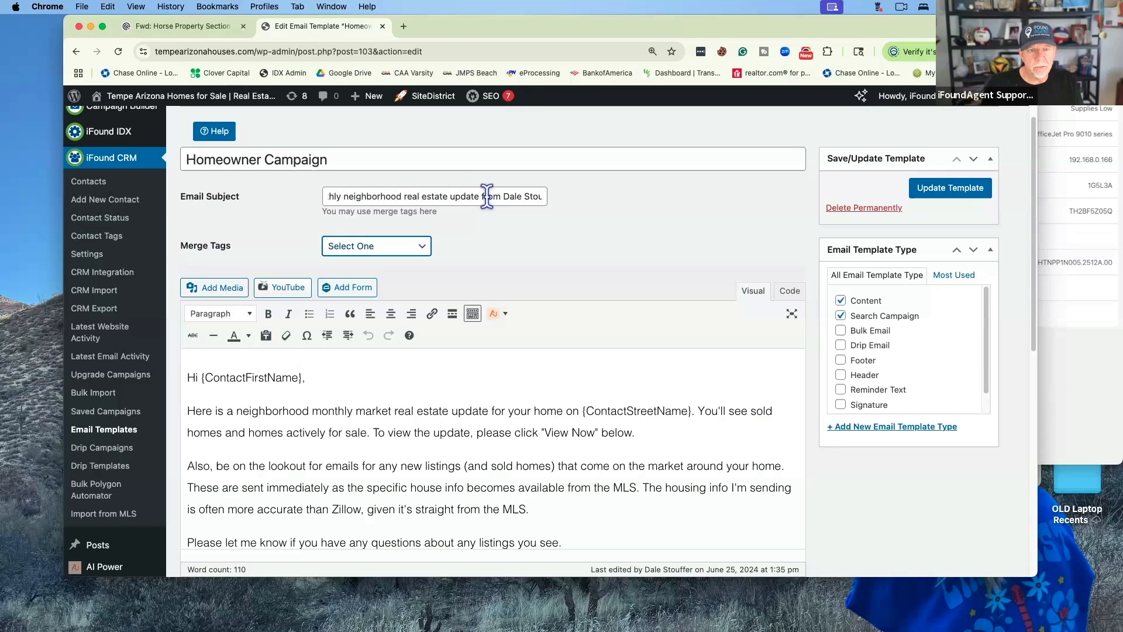
pyautogui.hscroll(2, 487, 196)
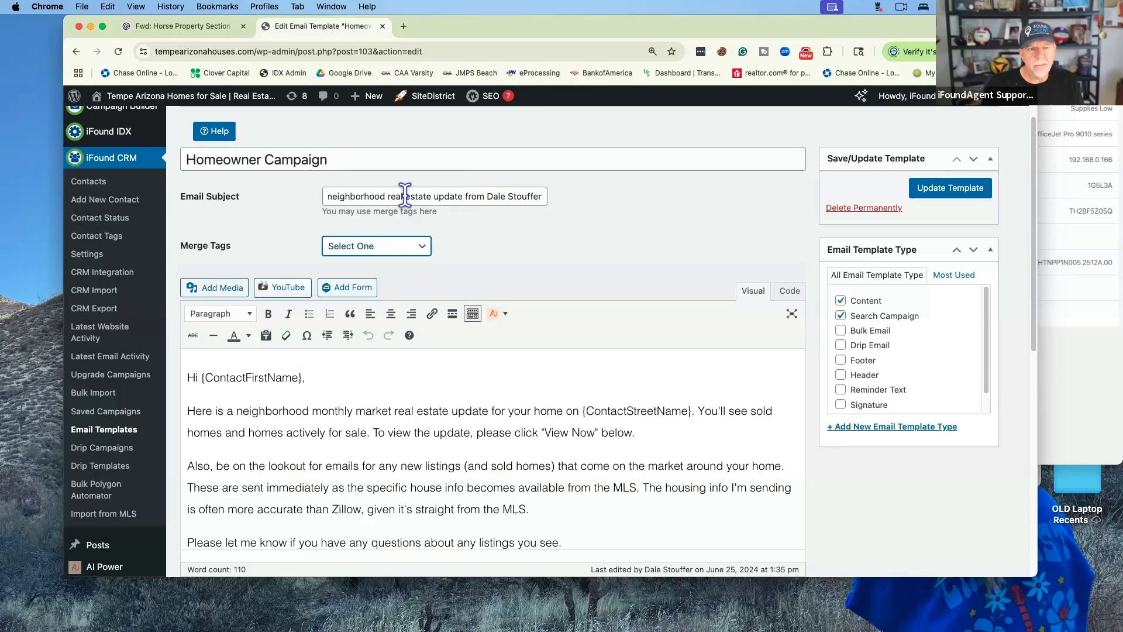
pyautogui.hscroll(-5, 405, 195)
pyautogui.hscroll(5, 405, 196)
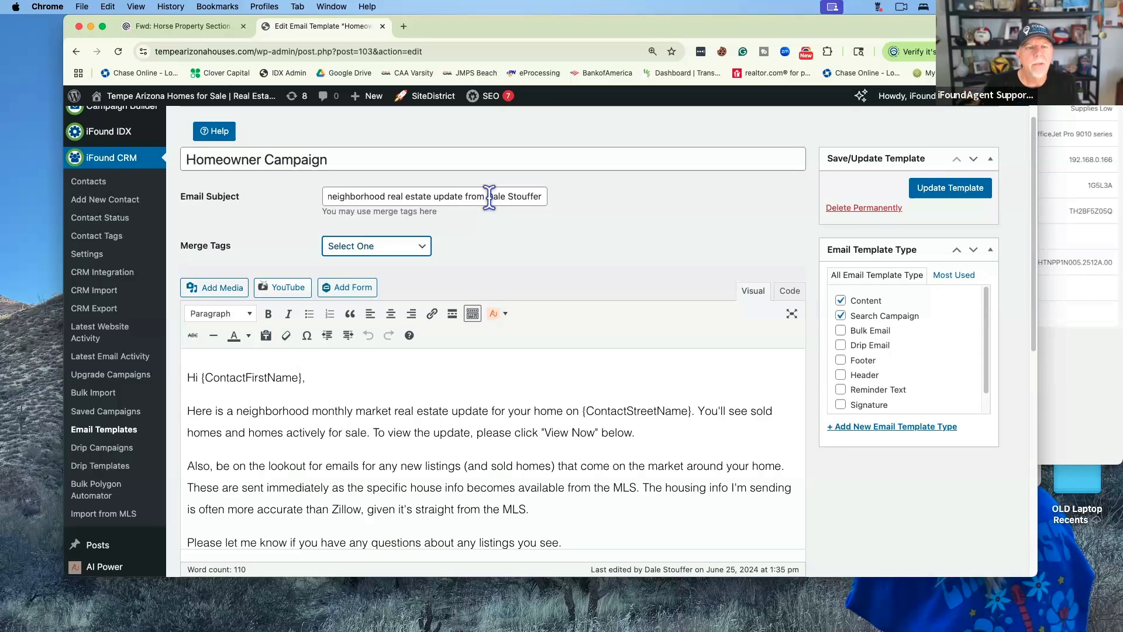
pyautogui.hscroll(-2, 488, 197)
pyautogui.hscroll(2, 479, 197)
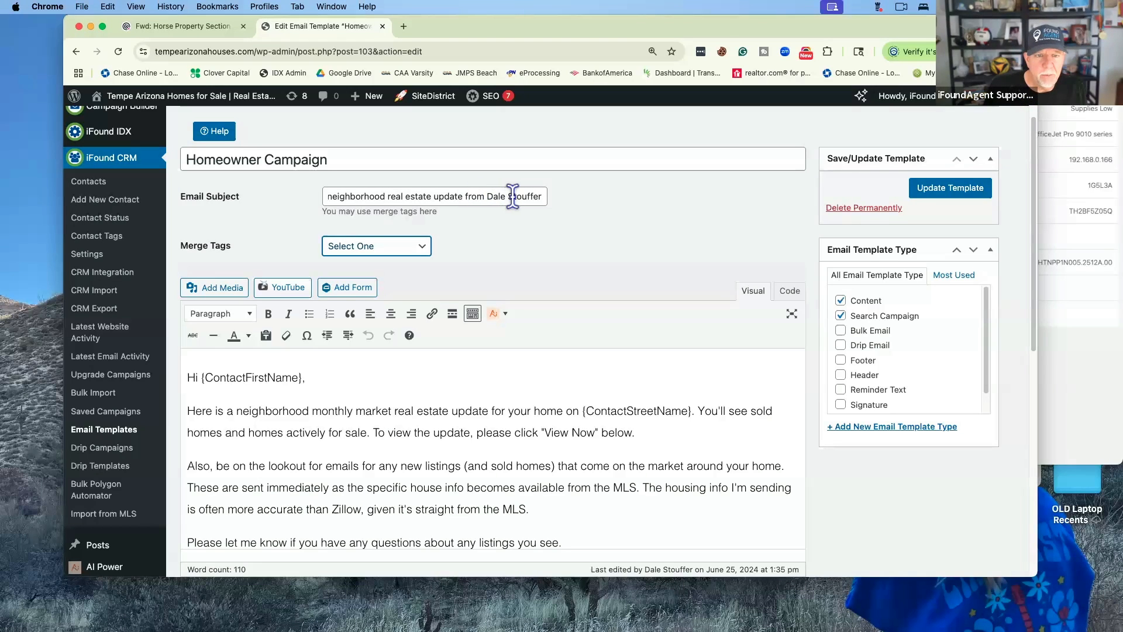
pyautogui.scroll(-1, 506, 197)
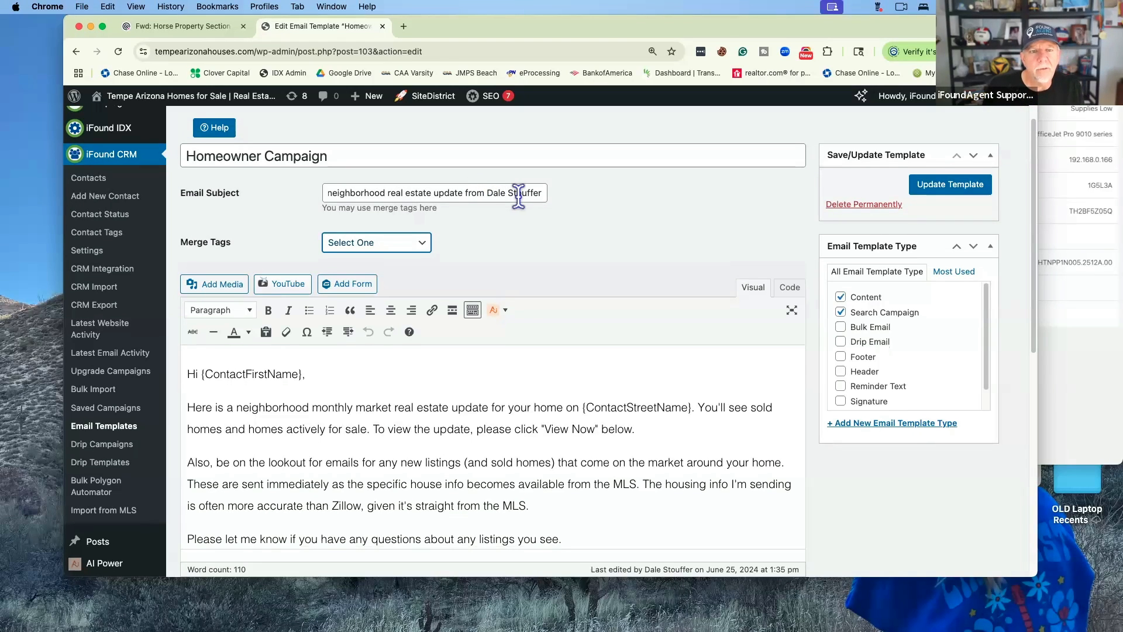
pyautogui.hscroll(-5, 518, 197)
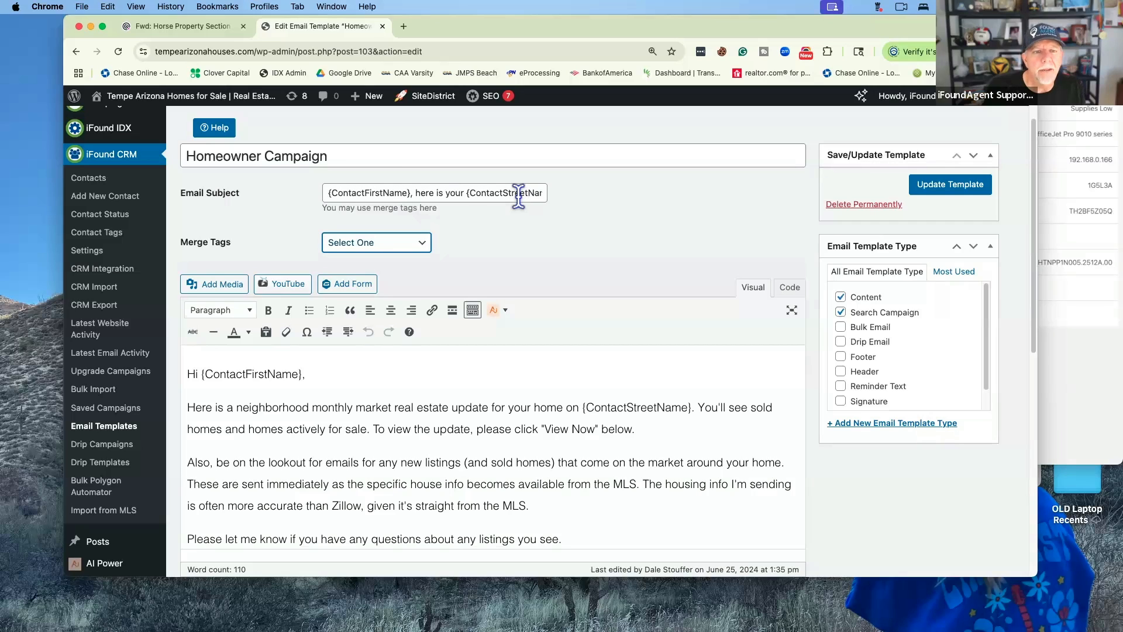
pyautogui.hscroll(2, 518, 197)
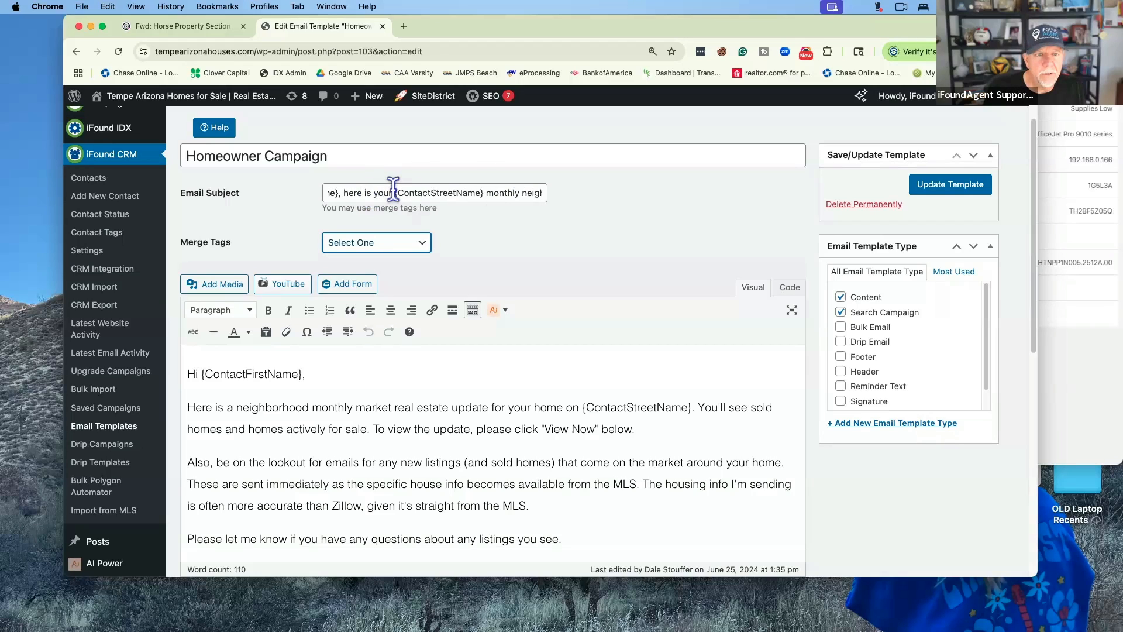
pyautogui.moveTo(395, 192); pyautogui.dragTo(484, 194)
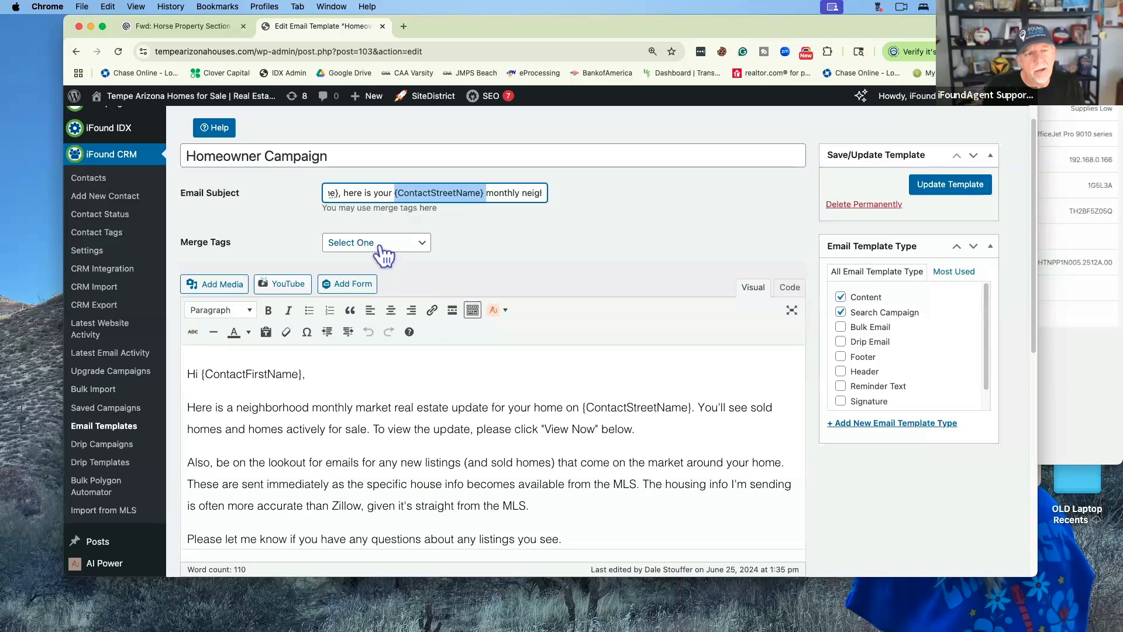
pyautogui.click(359, 374)
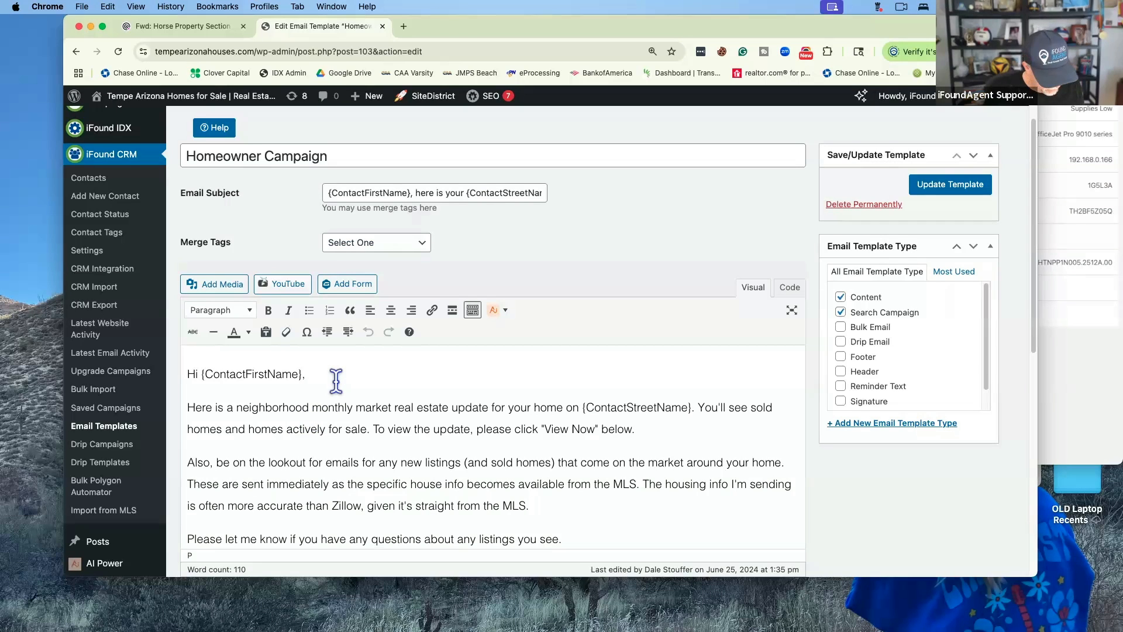
pyautogui.press('Return')
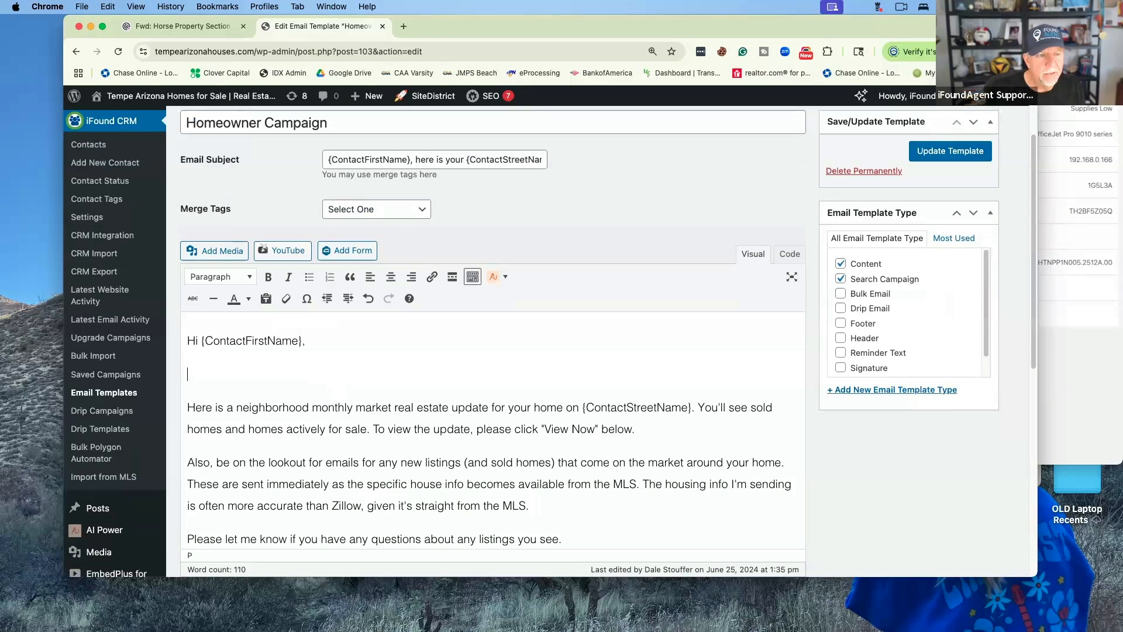
pyautogui.click(404, 216)
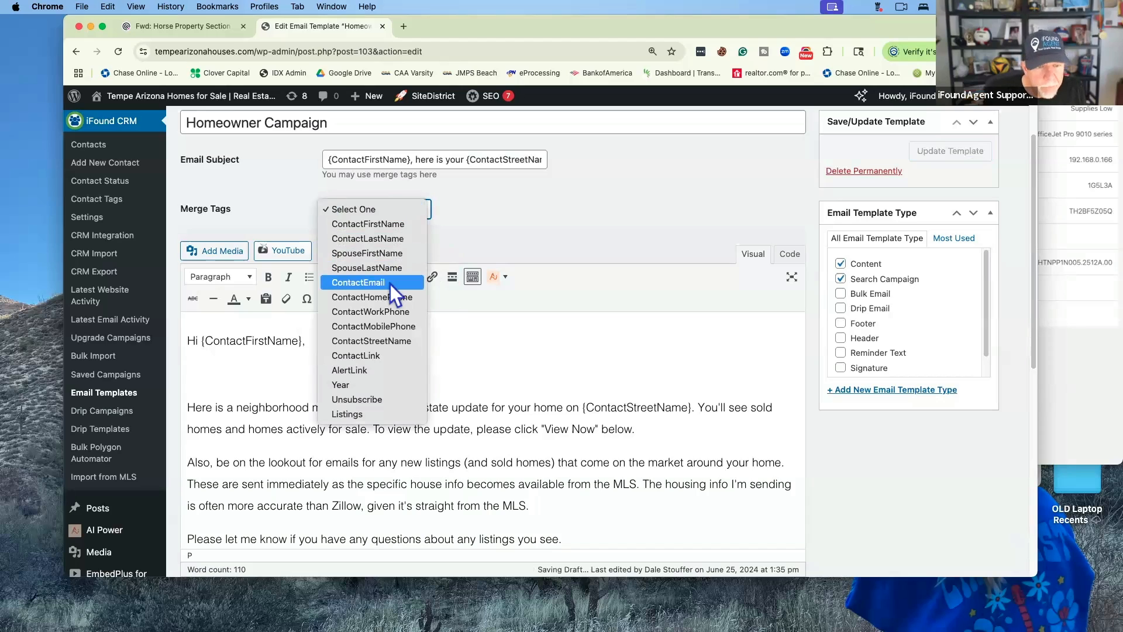
pyautogui.click(384, 342)
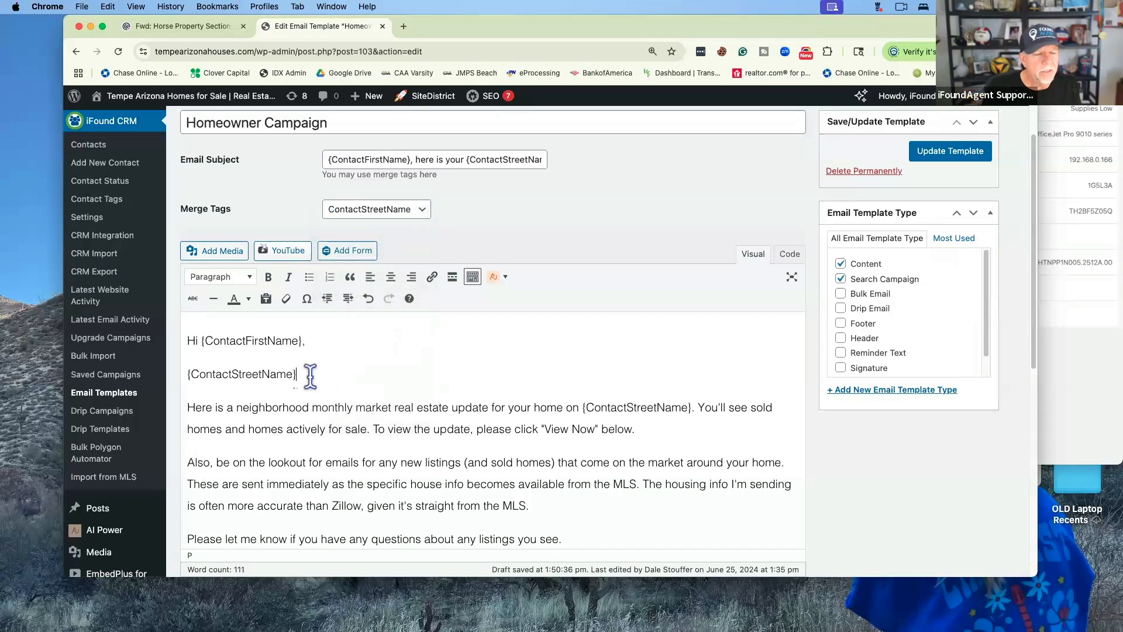
pyautogui.moveTo(310, 375); pyautogui.dragTo(177, 383)
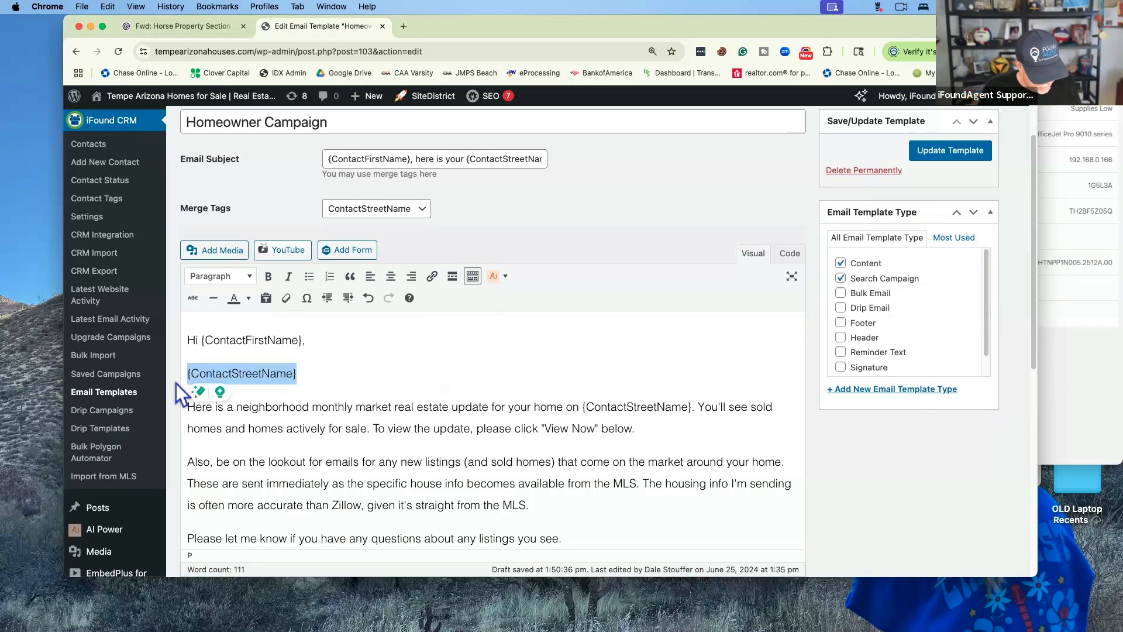
pyautogui.press('BackSpace')
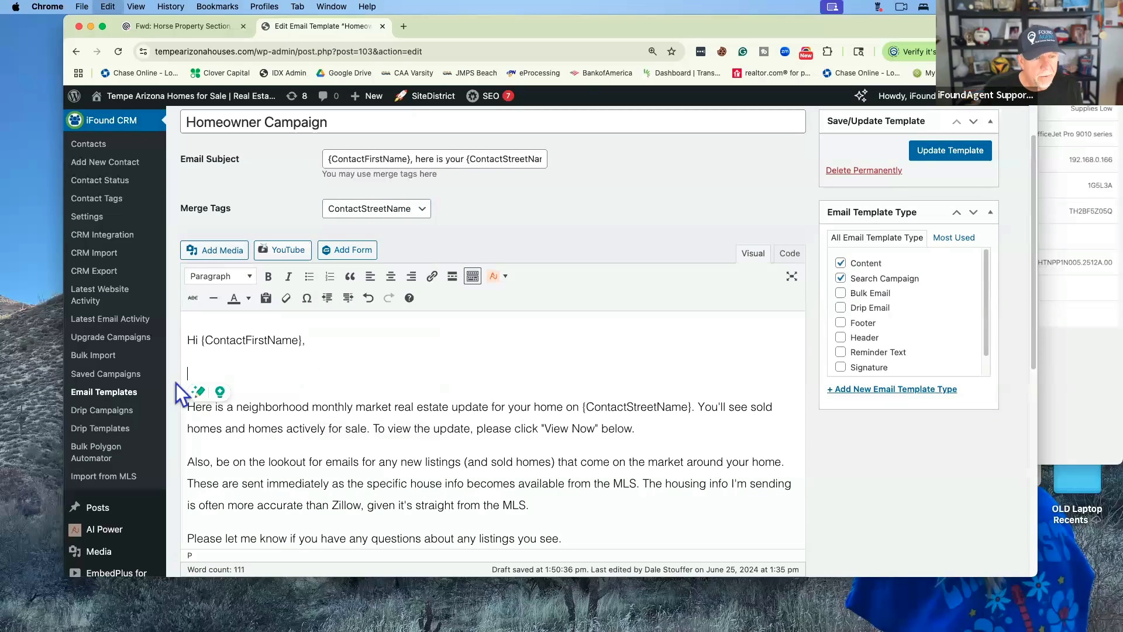
pyautogui.press('BackSpace')
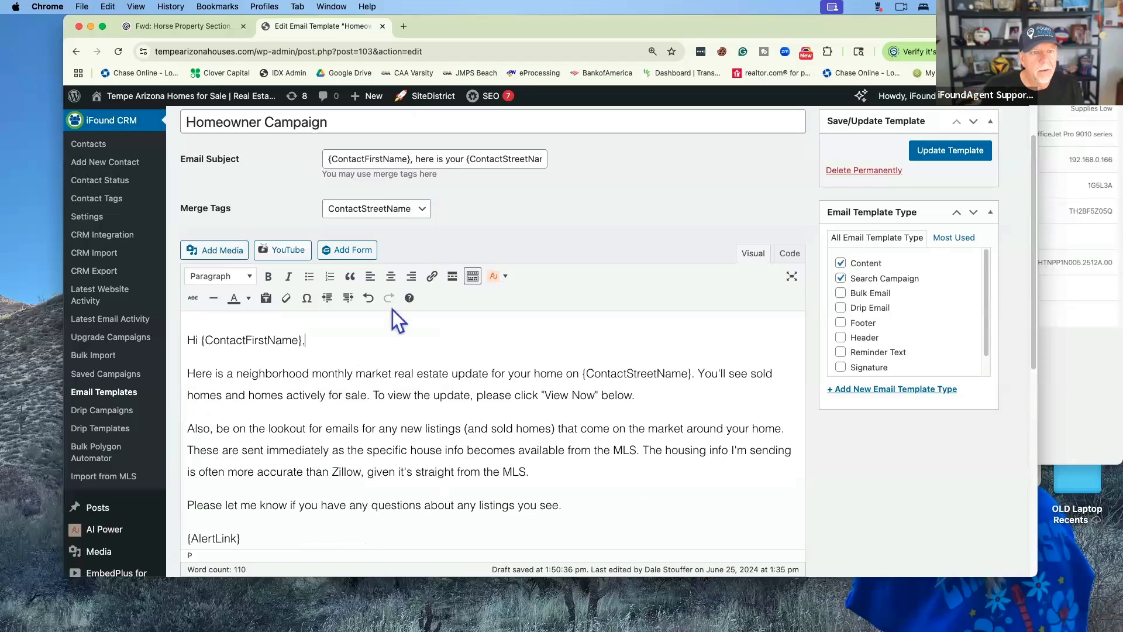
pyautogui.scroll(1, 425, 227)
pyautogui.scroll(2, 426, 227)
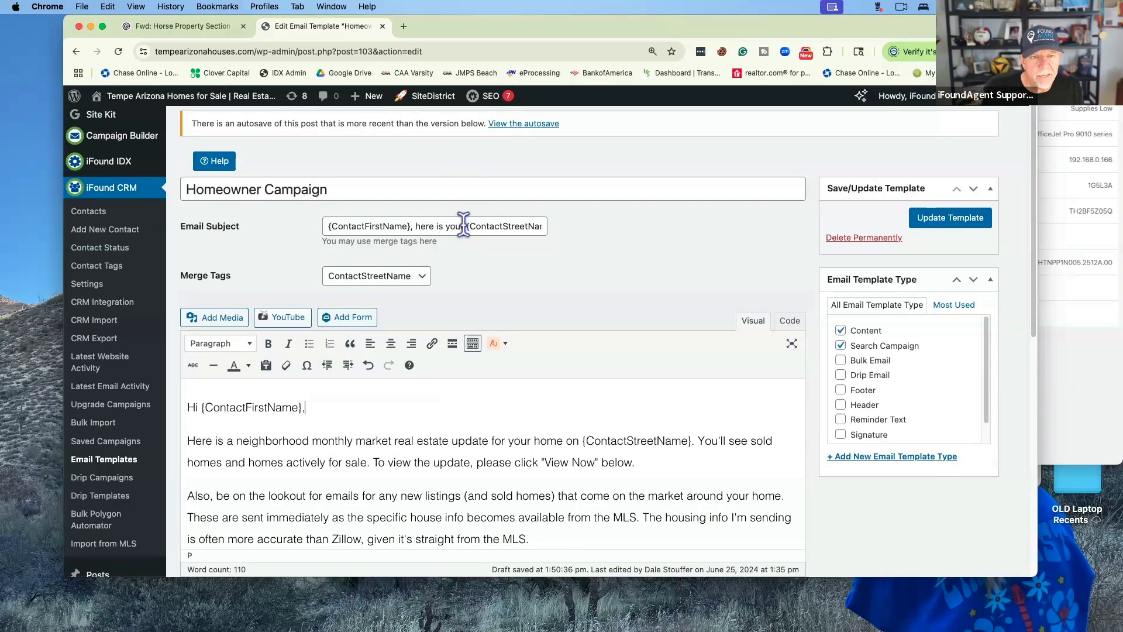
pyautogui.click(463, 226)
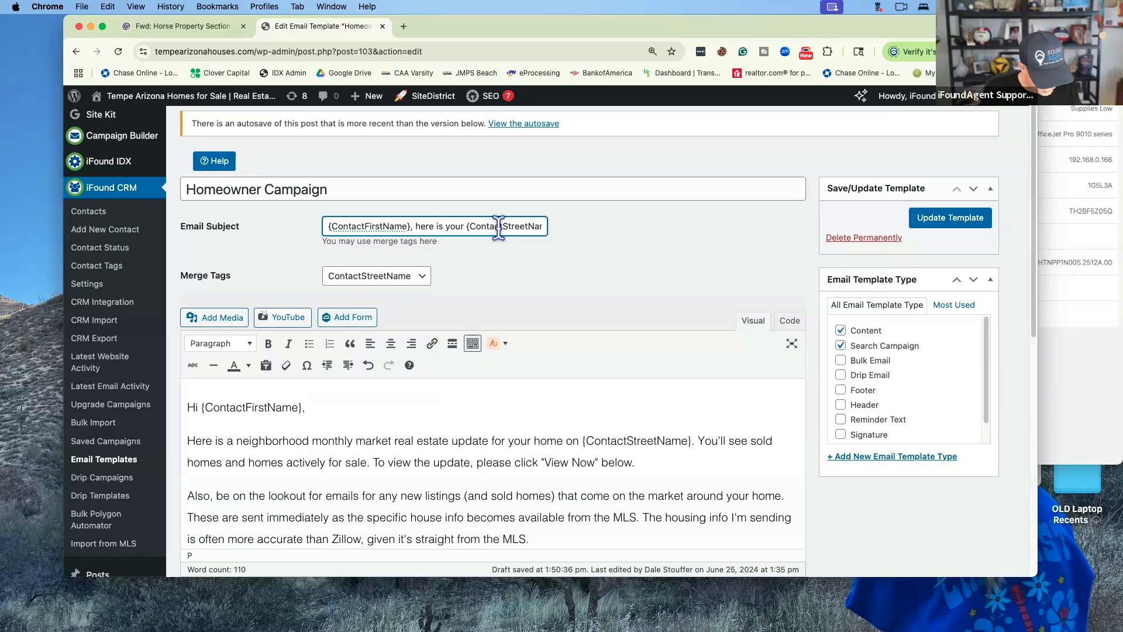
pyautogui.write('{ContactStreetName}')
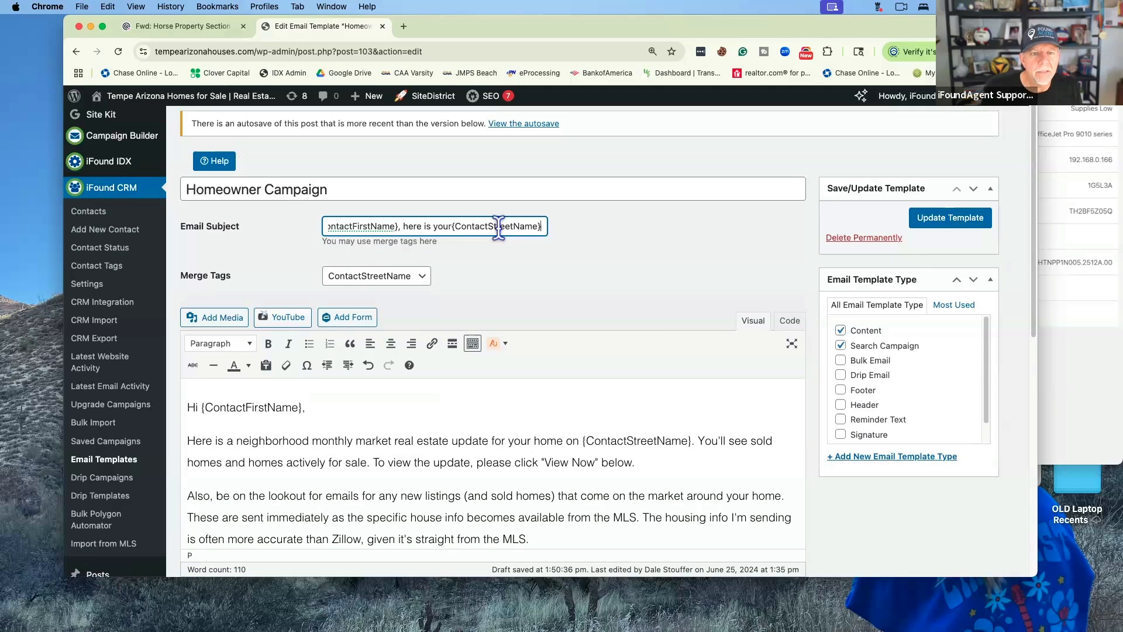
pyautogui.hscroll(1, 485, 226)
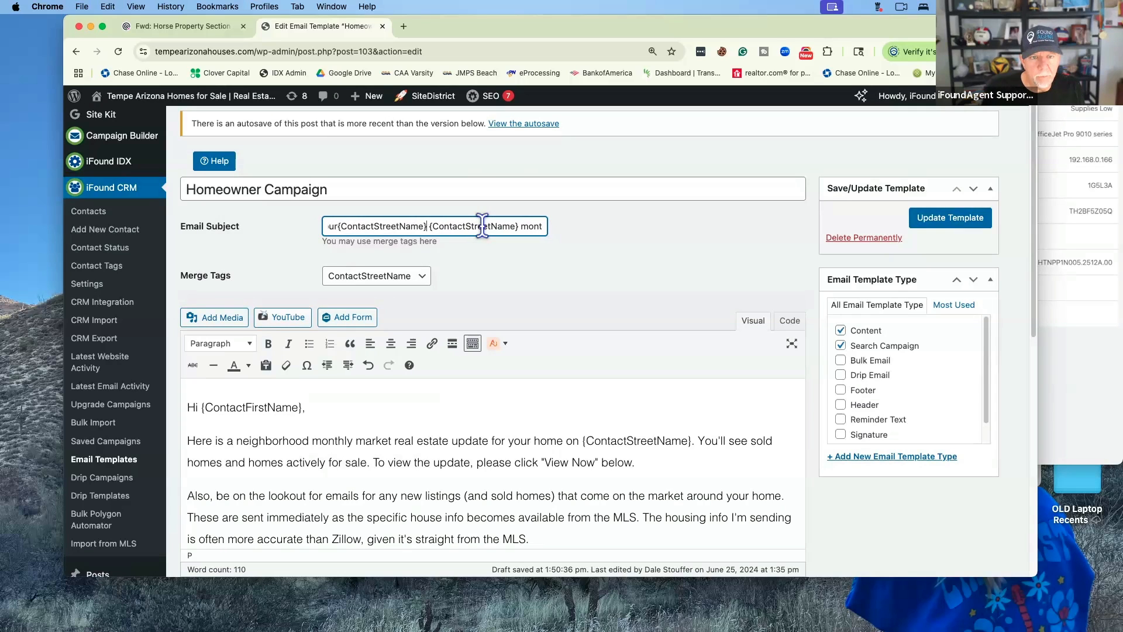
pyautogui.hscroll(-2, 481, 225)
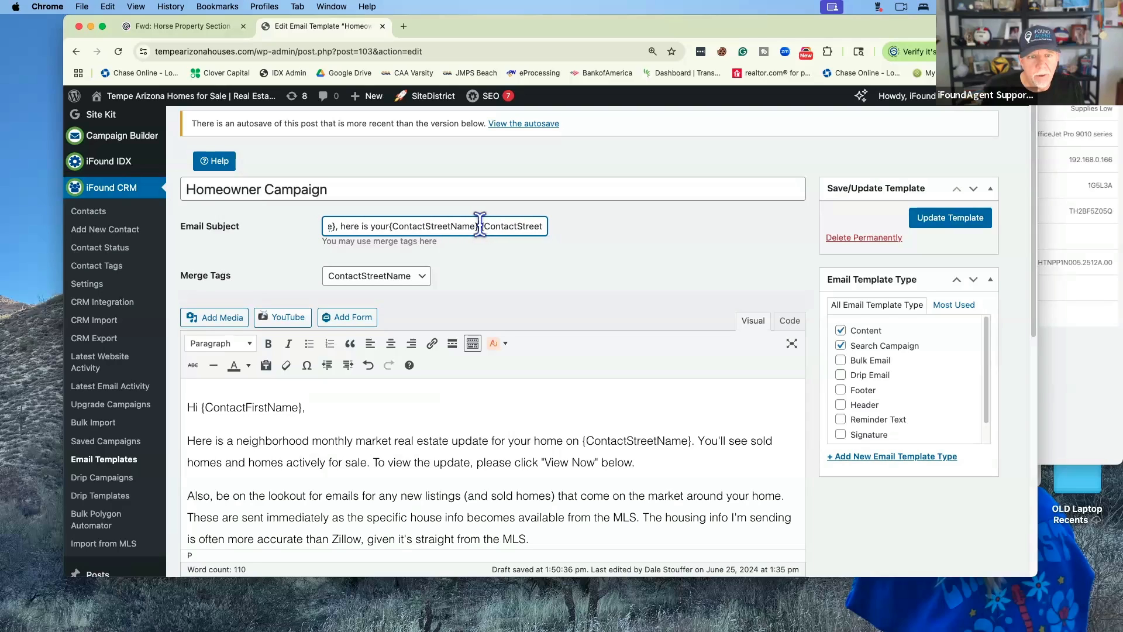
pyautogui.moveTo(479, 226); pyautogui.dragTo(390, 226)
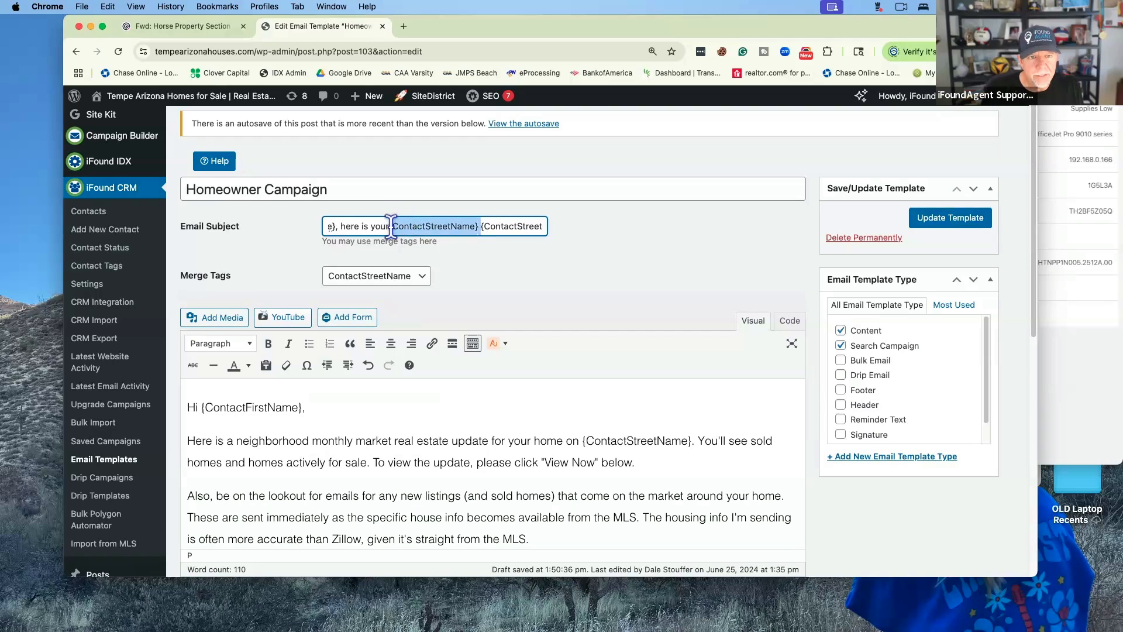
pyautogui.press('BackSpace')
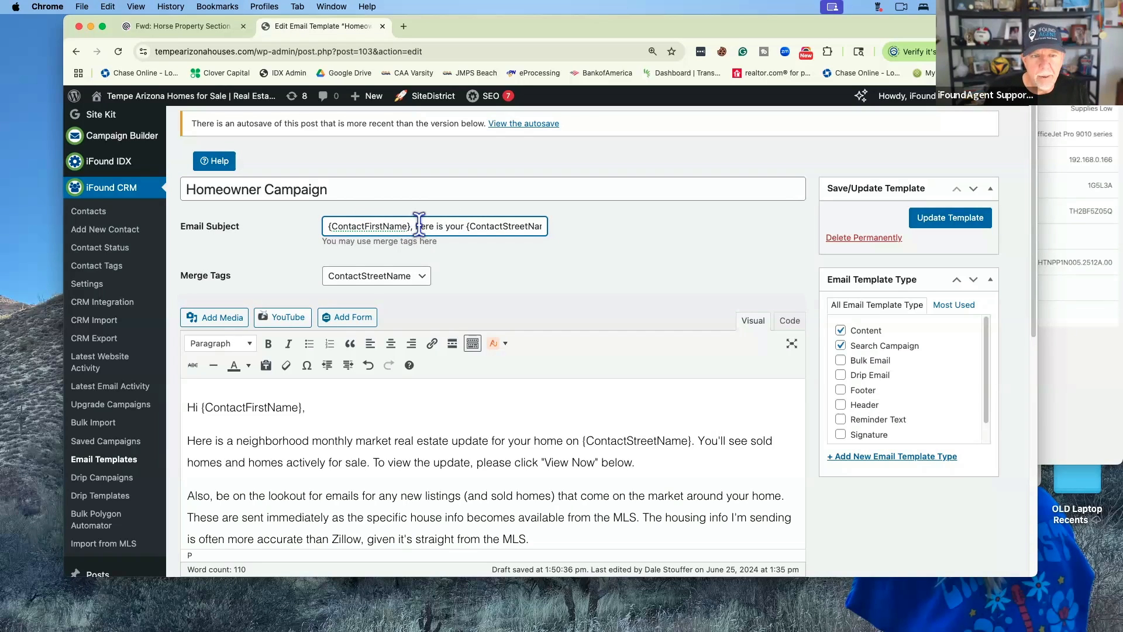
pyautogui.hscroll(1, 418, 224)
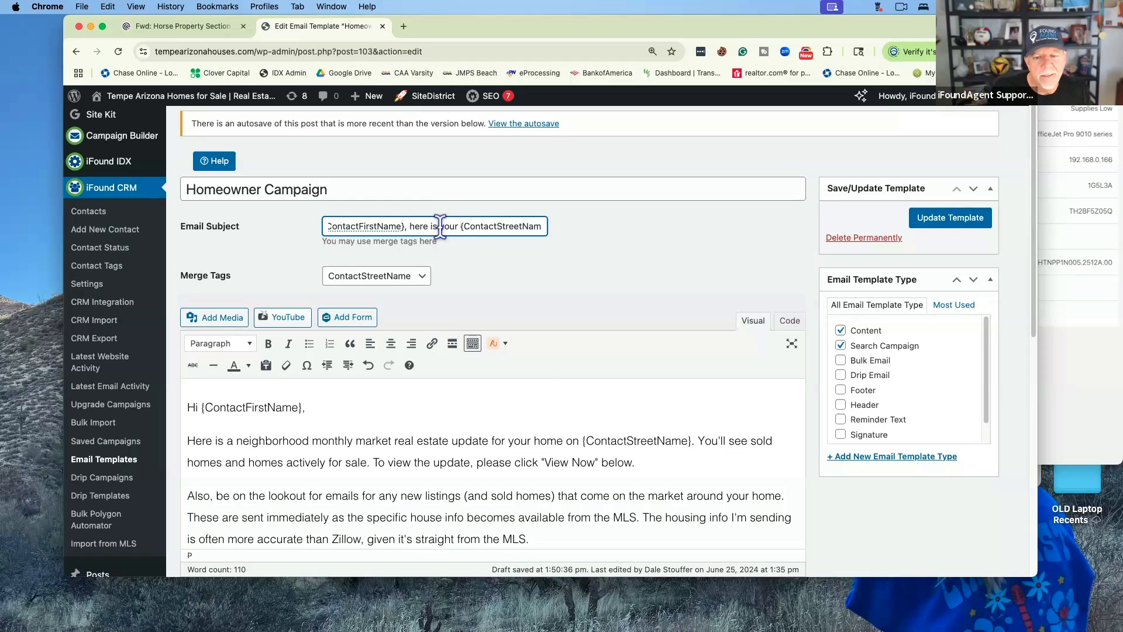
pyautogui.scroll(-5, 622, 380)
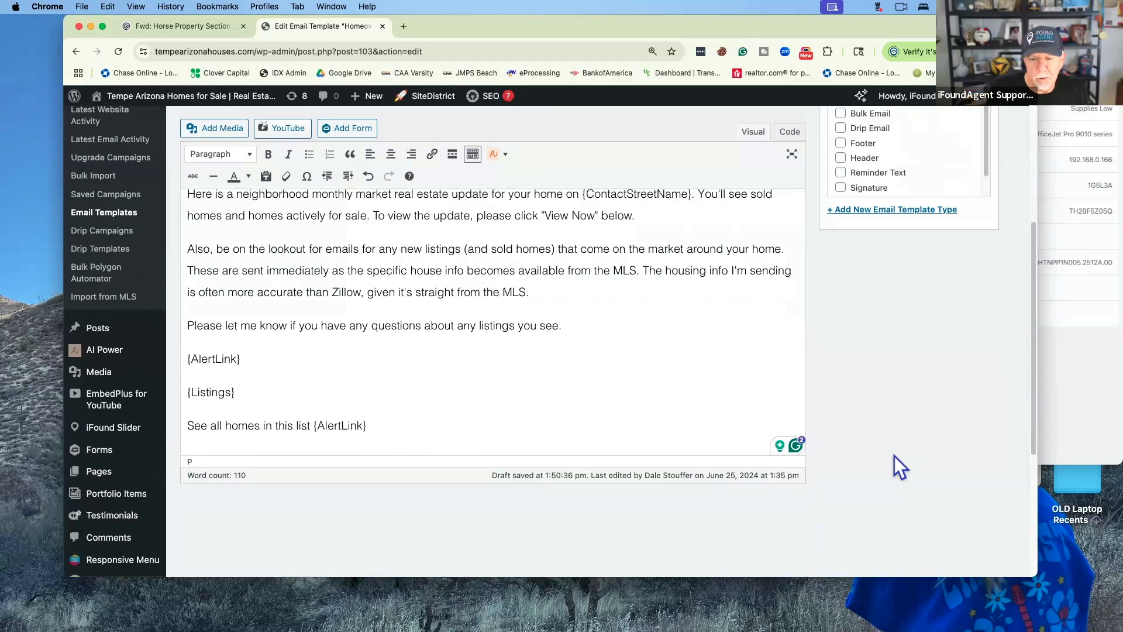
pyautogui.scroll(-1, 893, 455)
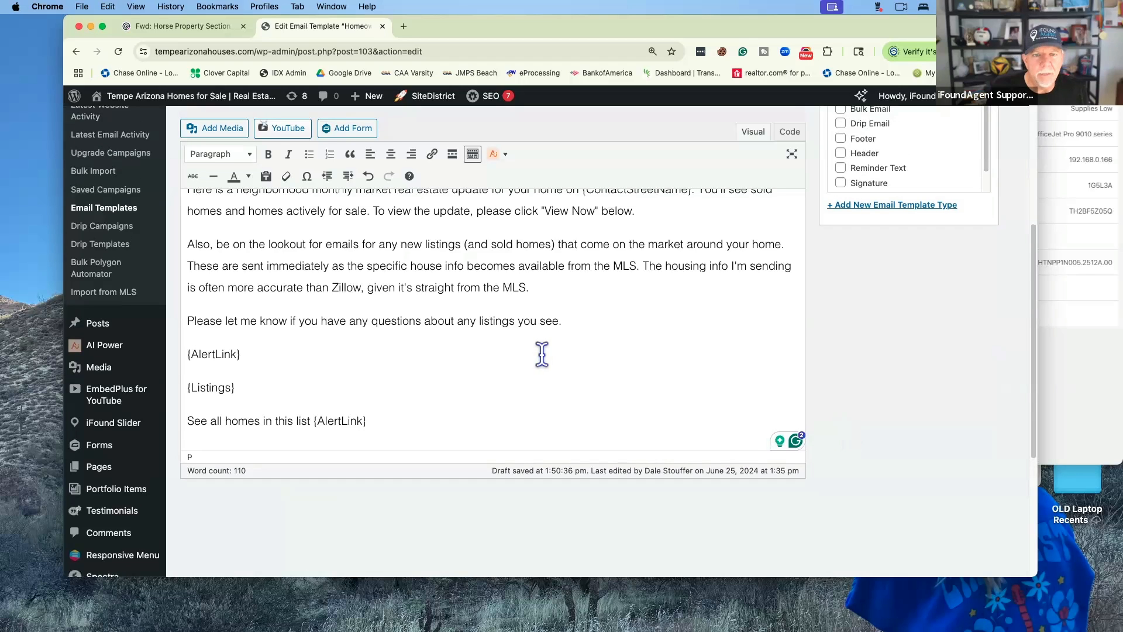
pyautogui.scroll(3, 541, 351)
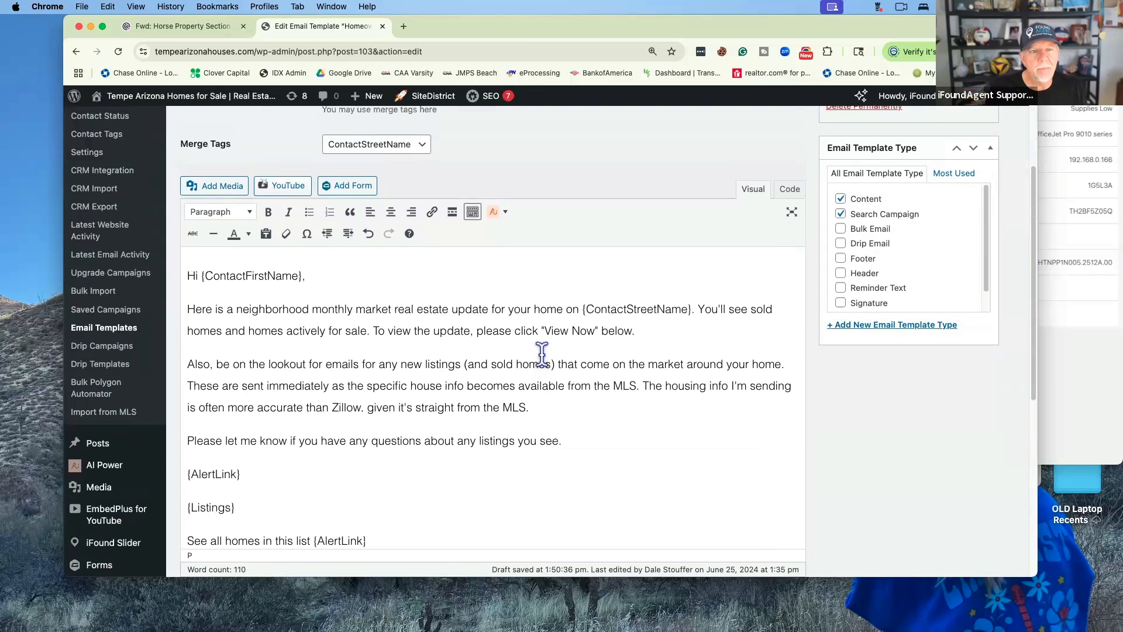
pyautogui.scroll(-2, 541, 353)
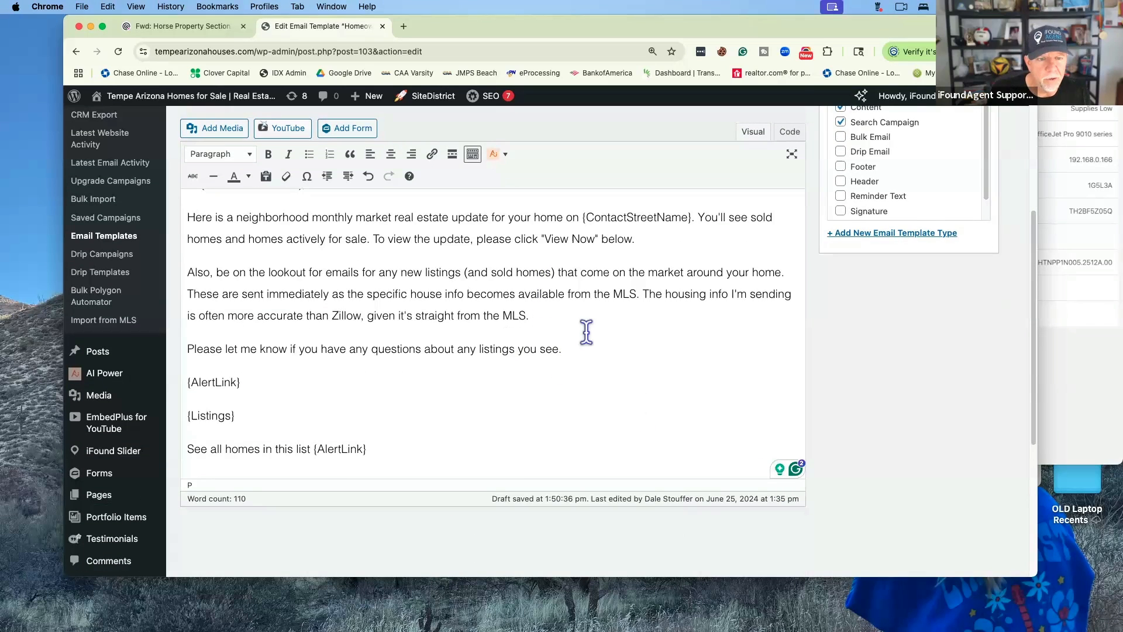
pyautogui.scroll(4, 587, 333)
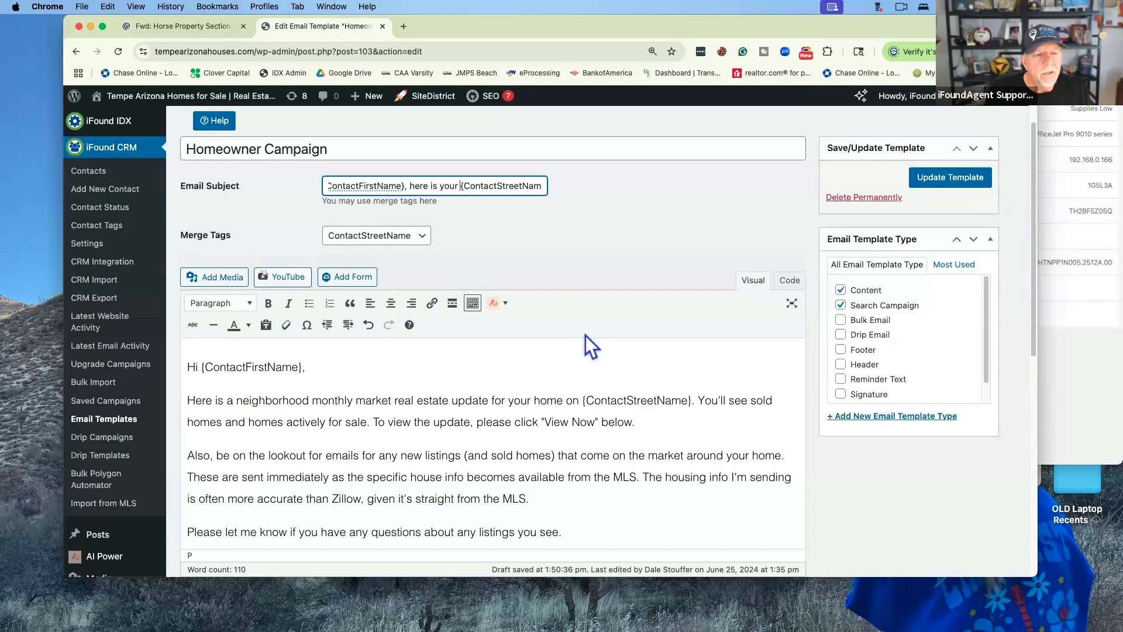
pyautogui.scroll(-3, 539, 401)
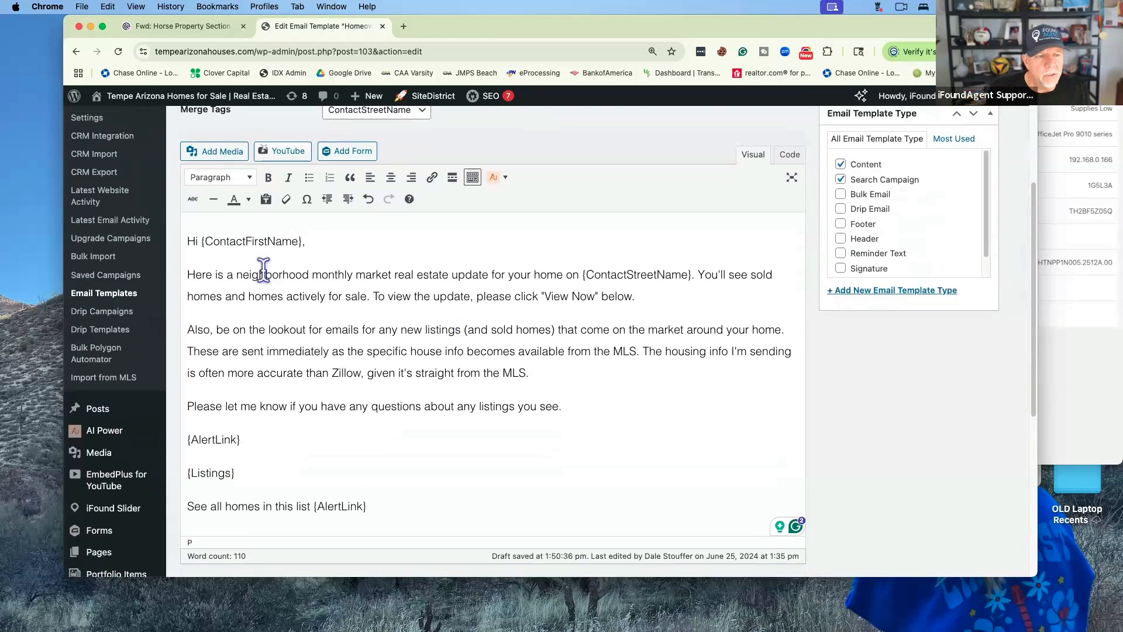
pyautogui.click(201, 241)
pyautogui.moveTo(255, 240); pyautogui.dragTo(304, 242)
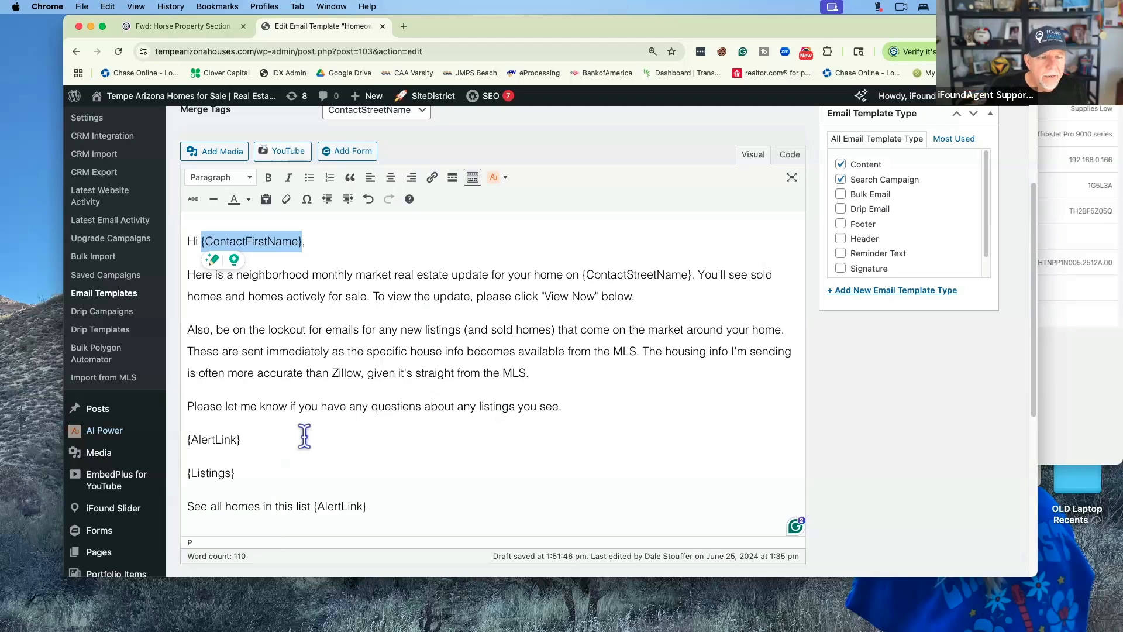
pyautogui.click(246, 439)
pyautogui.moveTo(245, 439); pyautogui.dragTo(184, 438)
pyautogui.press('super+c')
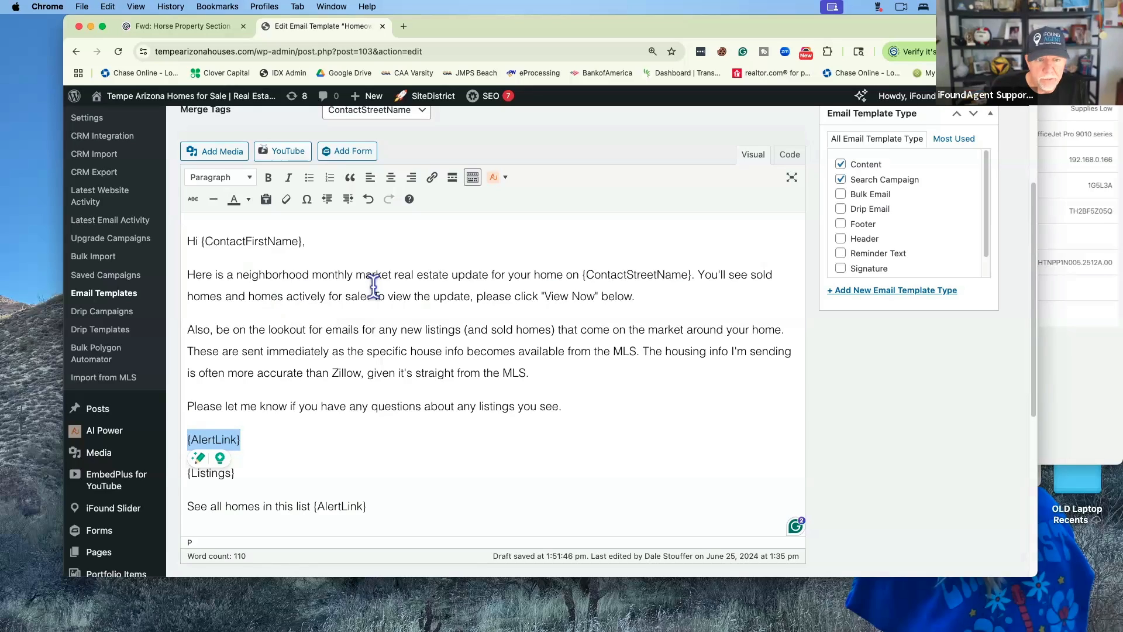
pyautogui.click(648, 298)
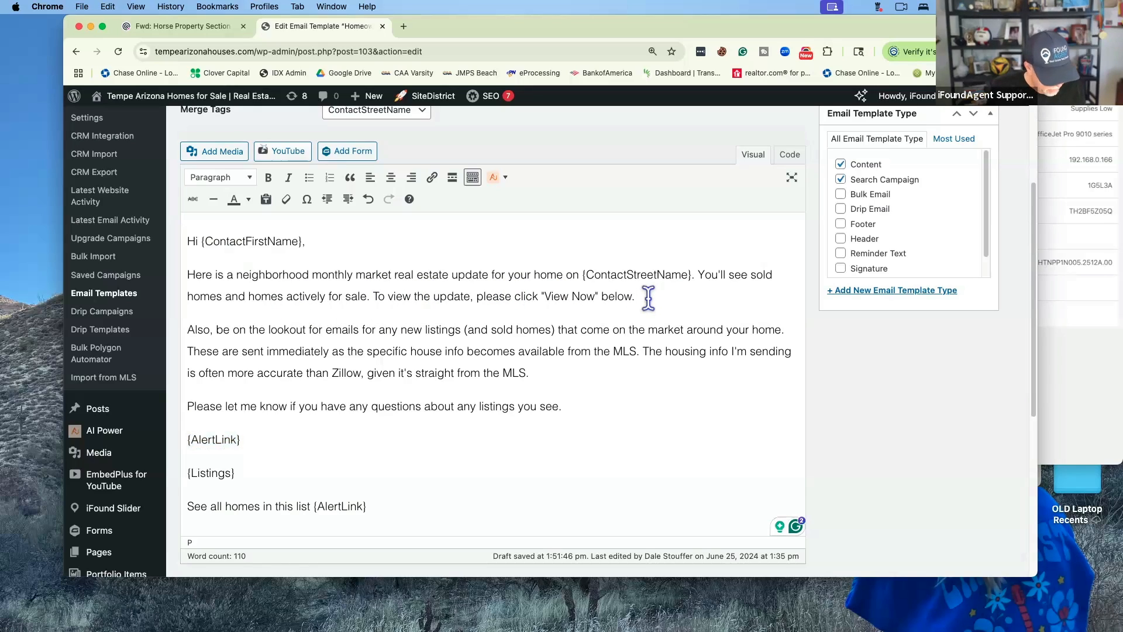
# Paste an {AlertLink} tag on a new line after the 'View Now' sentence and review the body
pyautogui.press('Return')
pyautogui.press('super+v')
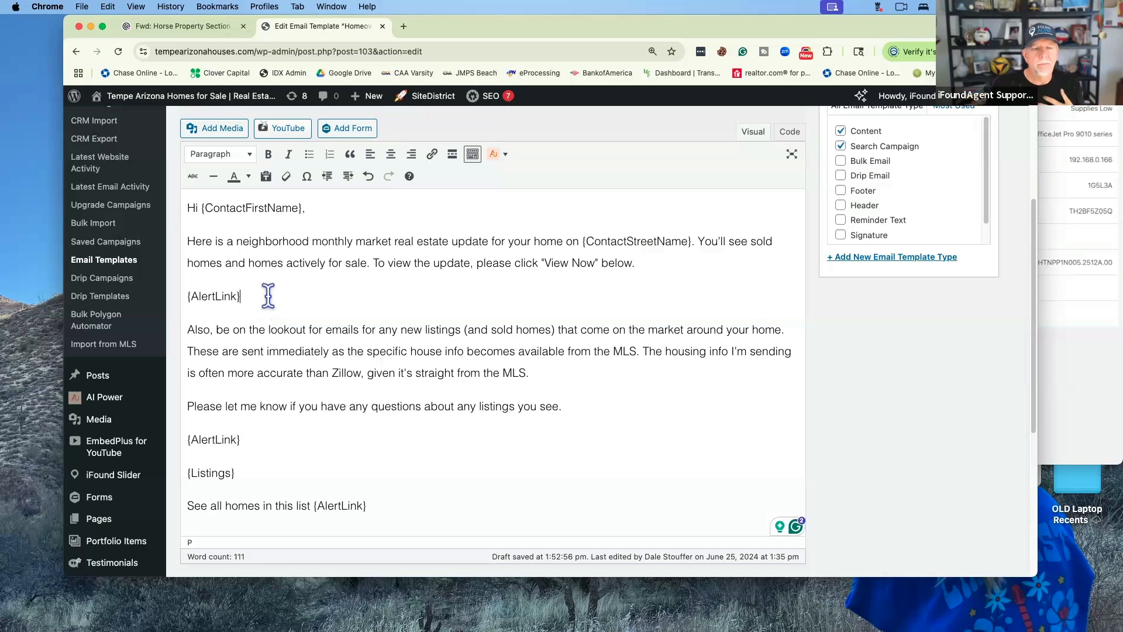
pyautogui.scroll(-2, 286, 318)
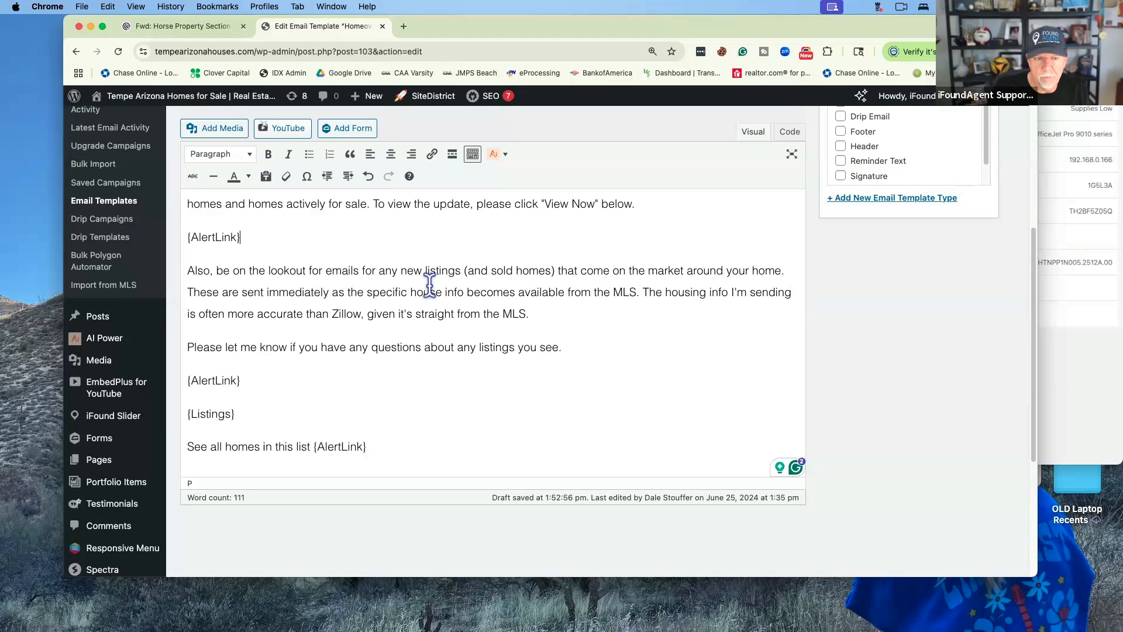
pyautogui.scroll(-3, 513, 355)
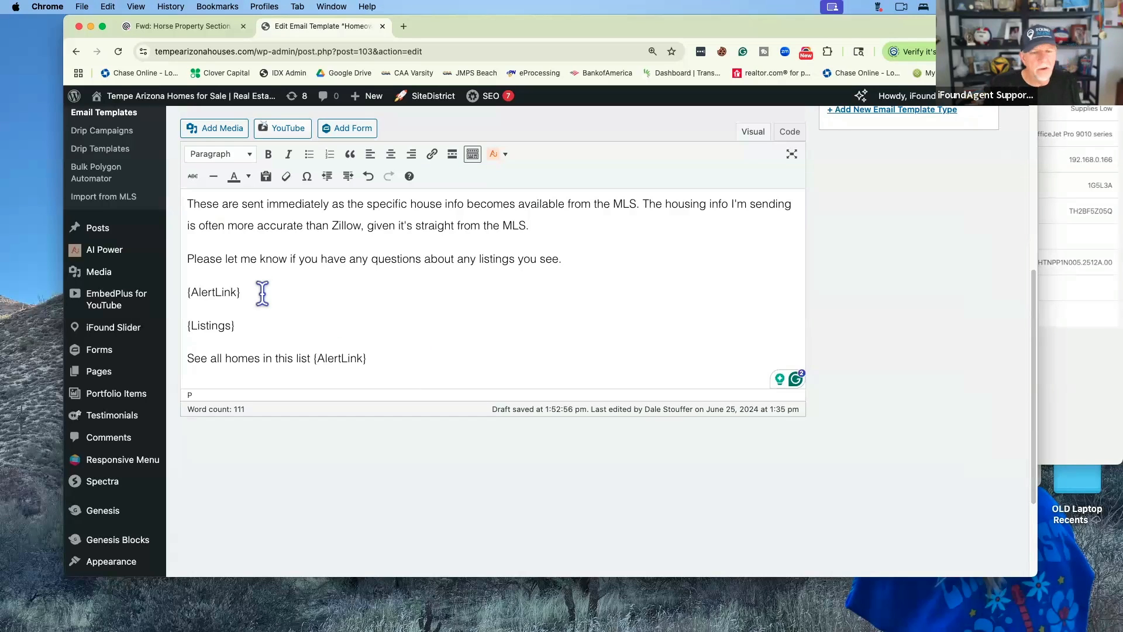
pyautogui.scroll(-1, 269, 294)
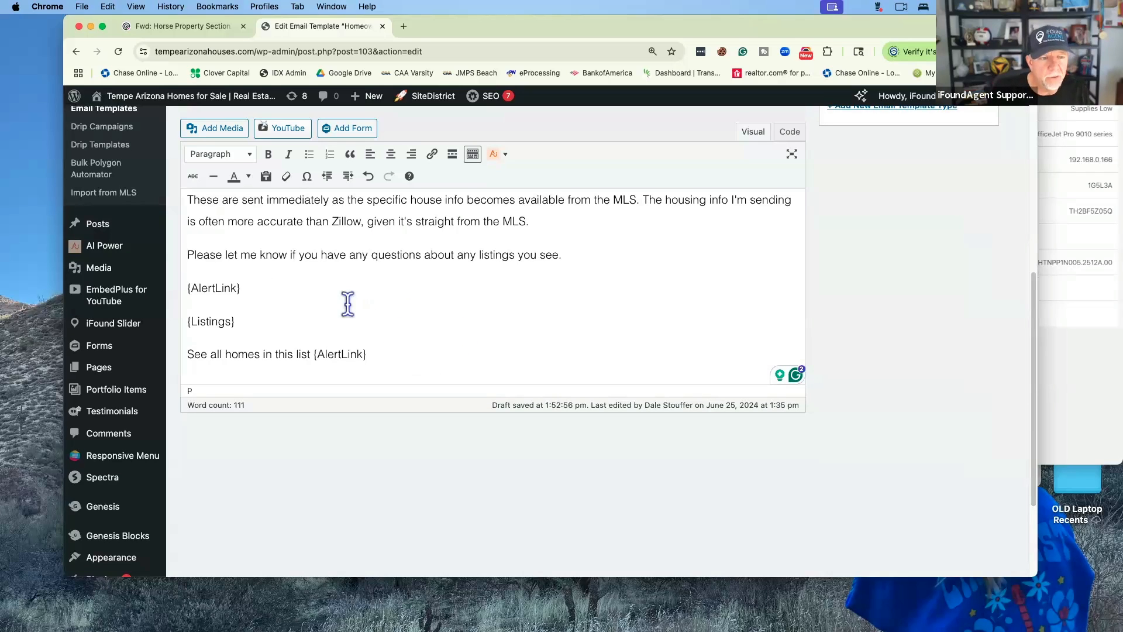
pyautogui.scroll(8, 433, 367)
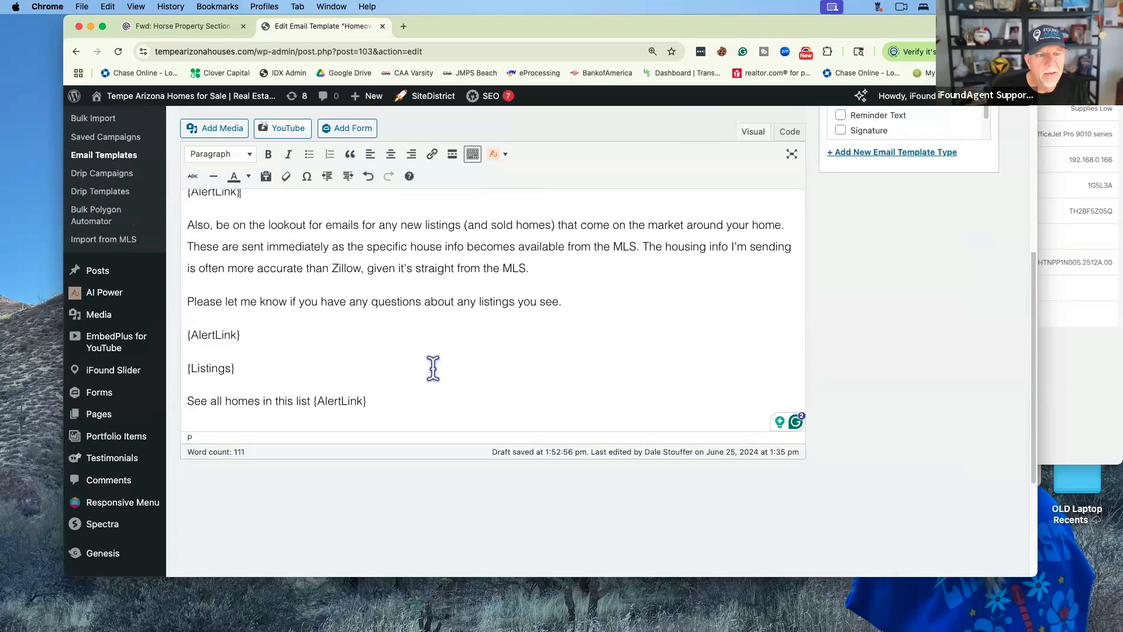
pyautogui.scroll(1, 550, 367)
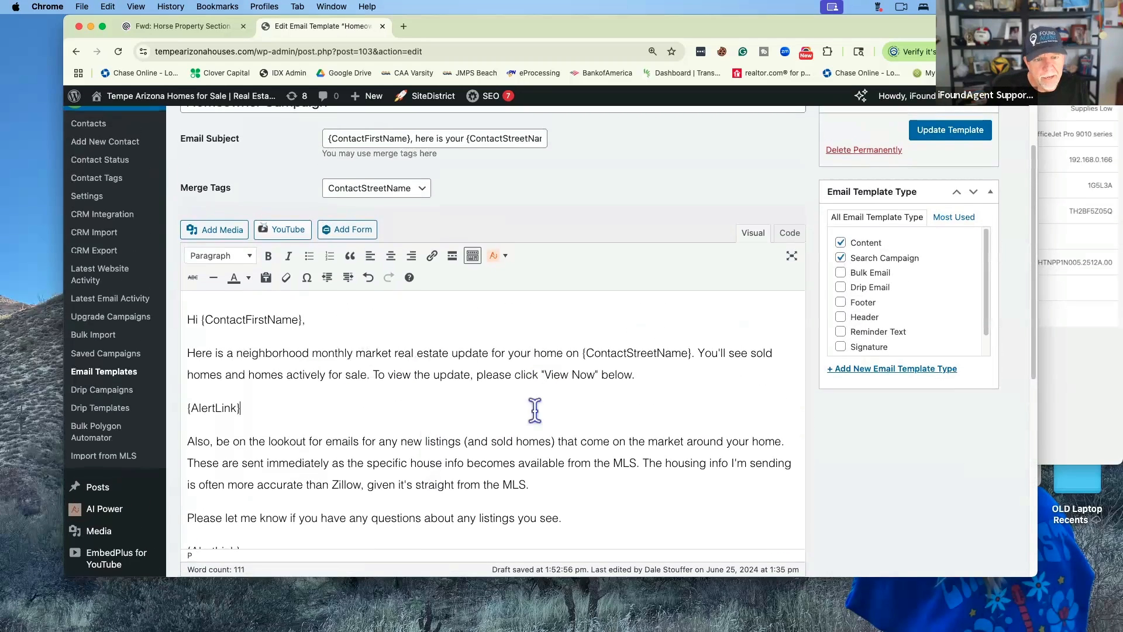
# Update the Homeowner Campaign template and check both {AlertLink} lines in the saved body
pyautogui.click(940, 140)
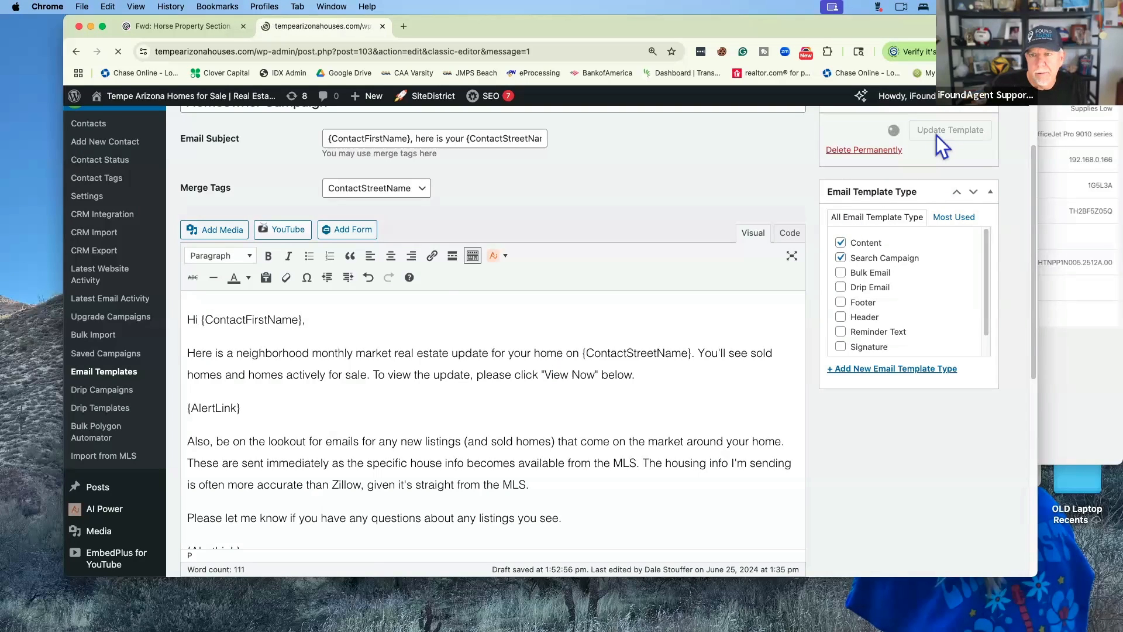
pyautogui.scroll(-5, 549, 296)
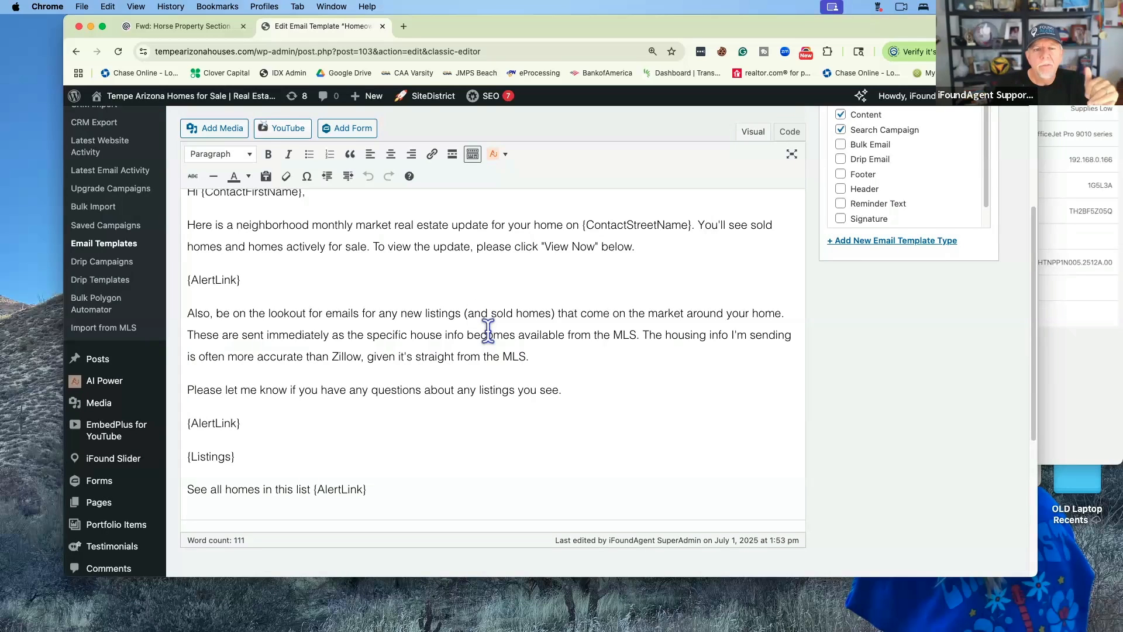
pyautogui.scroll(2, 486, 327)
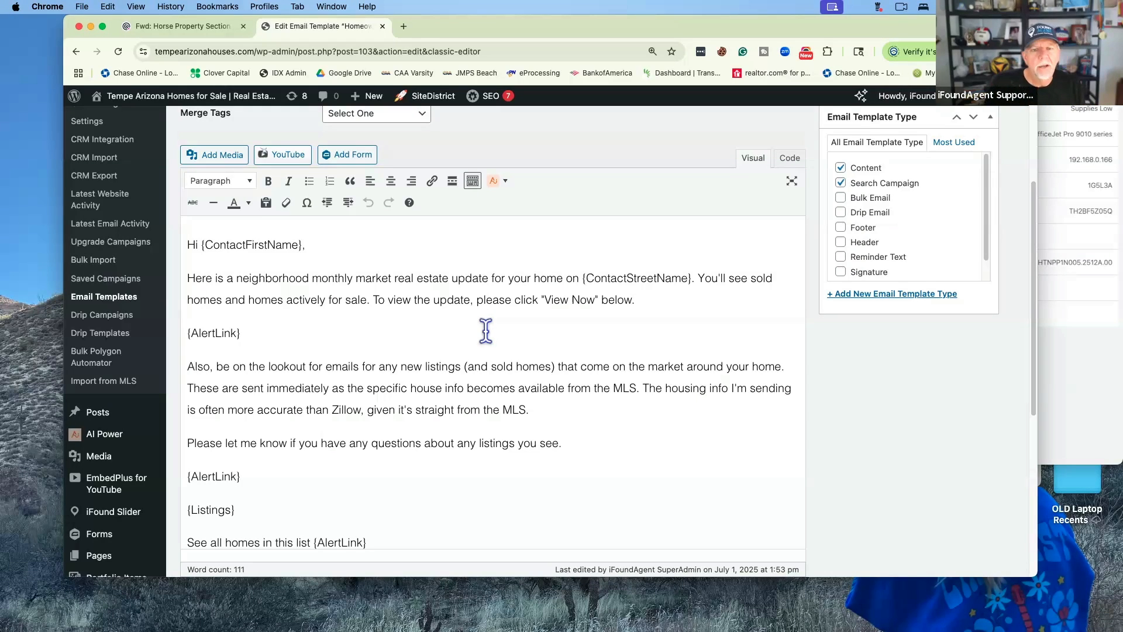
pyautogui.scroll(-3, 485, 331)
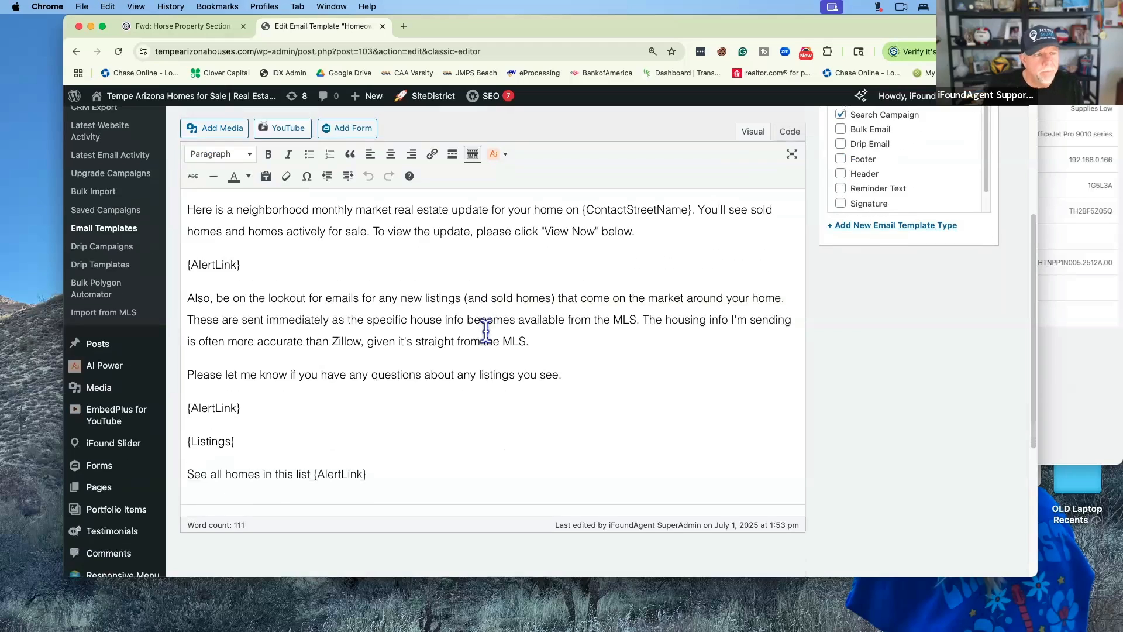
pyautogui.scroll(10, 486, 332)
pyautogui.scroll(-5, 328, 345)
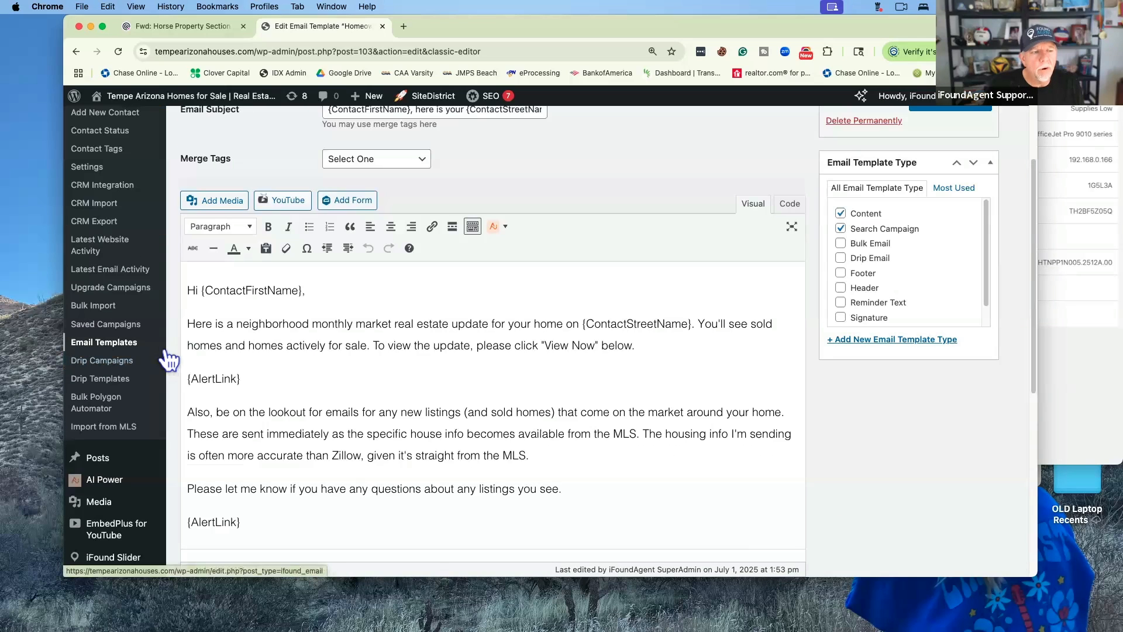
# Return to the Email Templates list and scroll to the Buyer Search Template entry
pyautogui.click(124, 344)
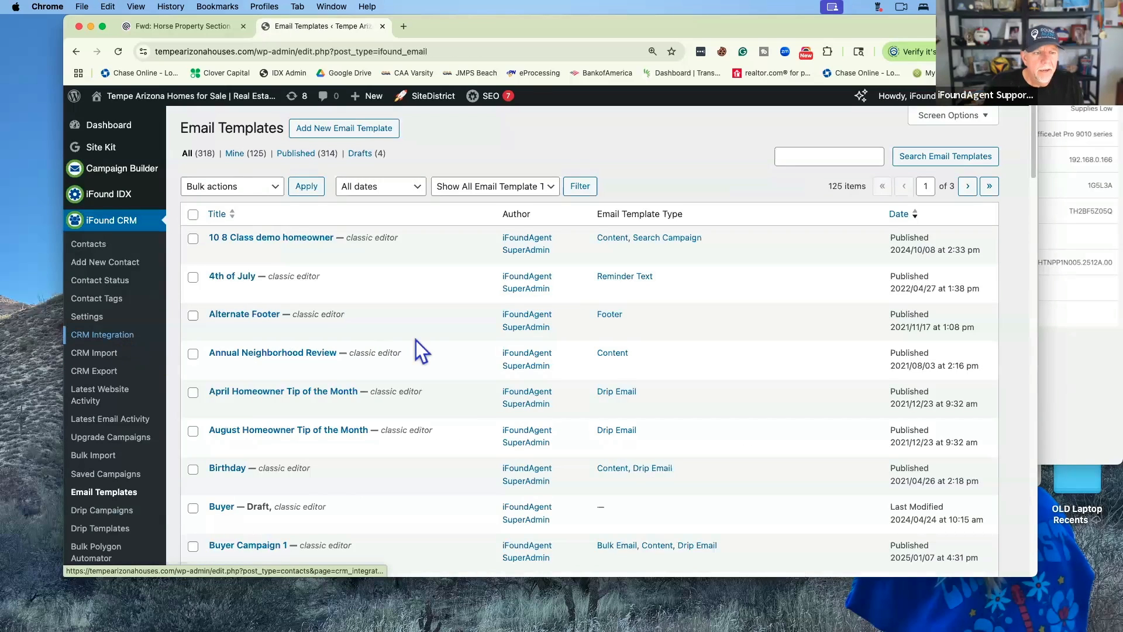
pyautogui.scroll(-5, 416, 341)
pyautogui.scroll(-8, 416, 340)
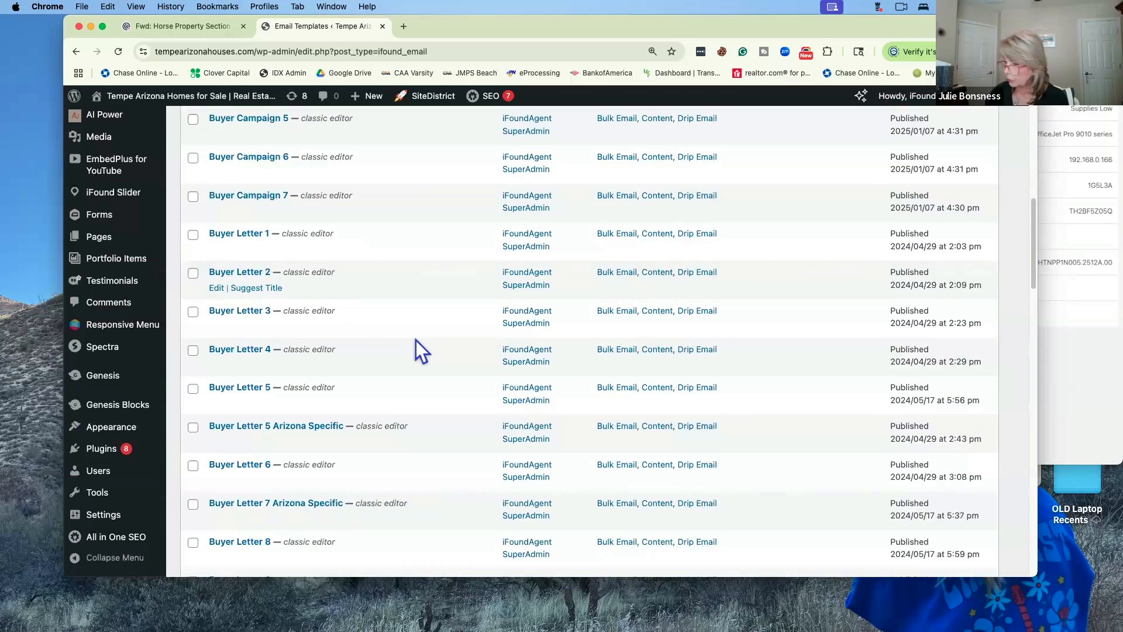
pyautogui.scroll(-4, 416, 339)
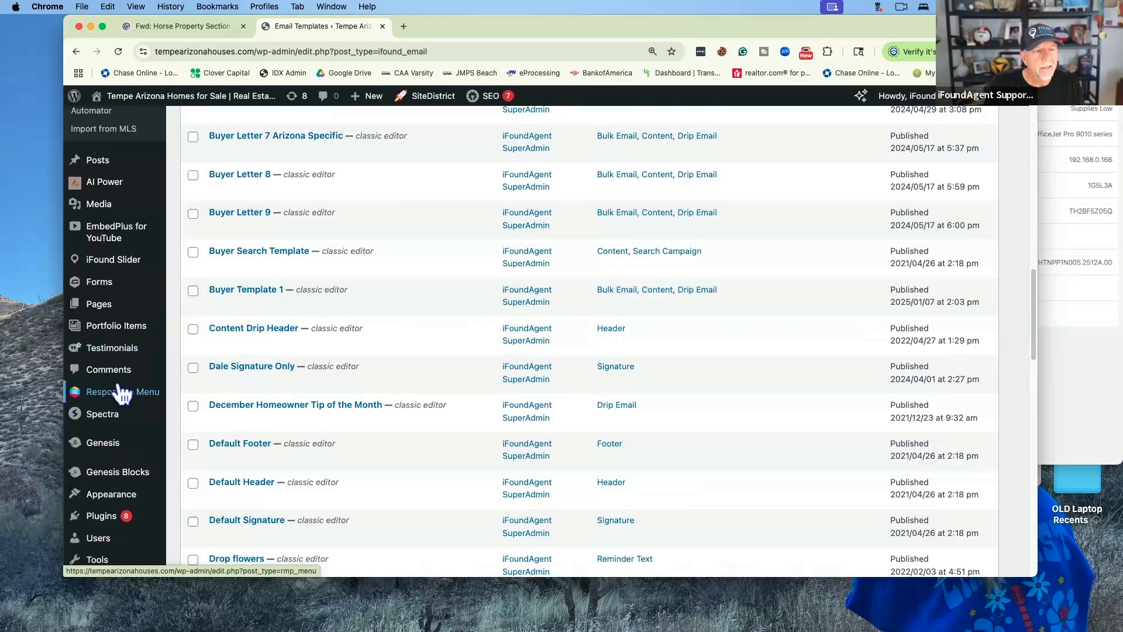
pyautogui.scroll(3, 117, 391)
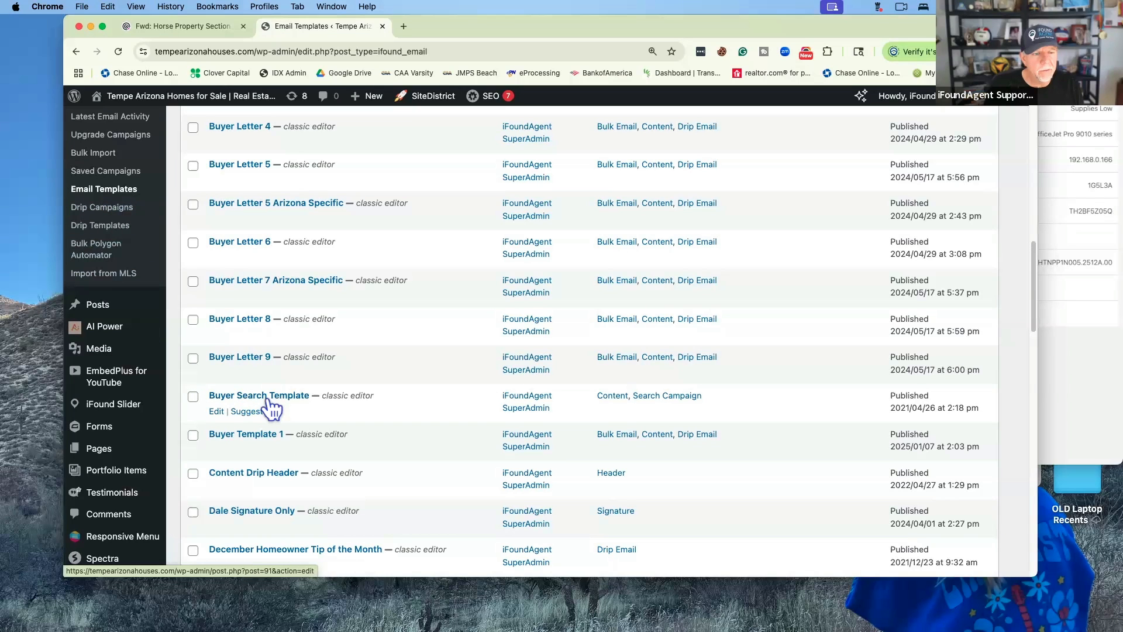
# Open the Buyer Search Template for editing
pyautogui.click(216, 411)
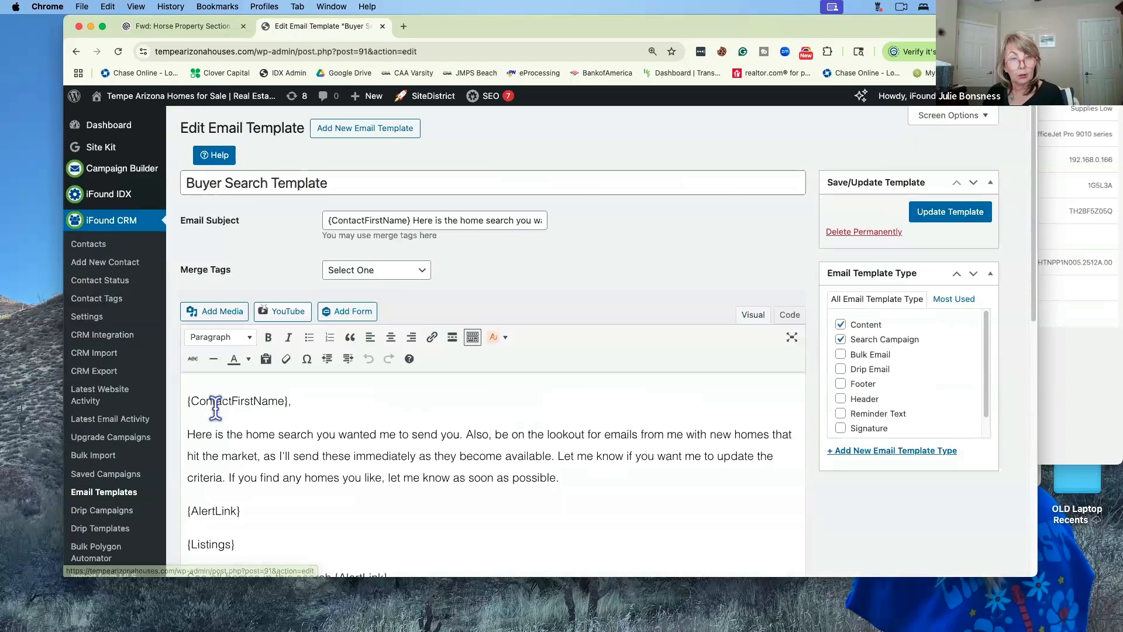
pyautogui.scroll(-2, 362, 415)
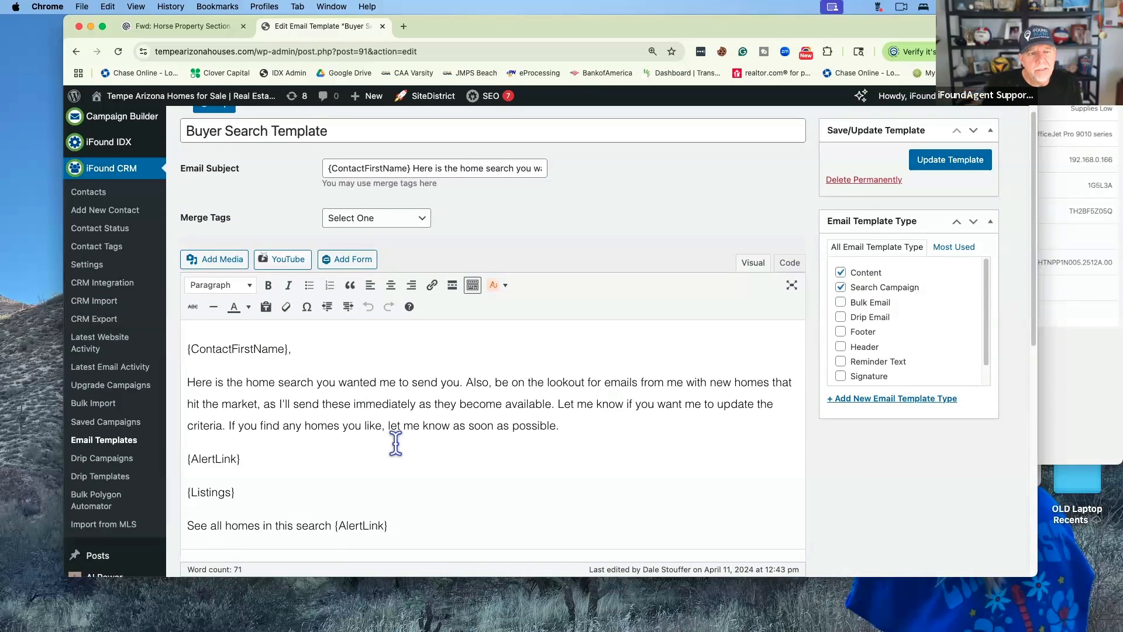
pyautogui.scroll(2, 395, 443)
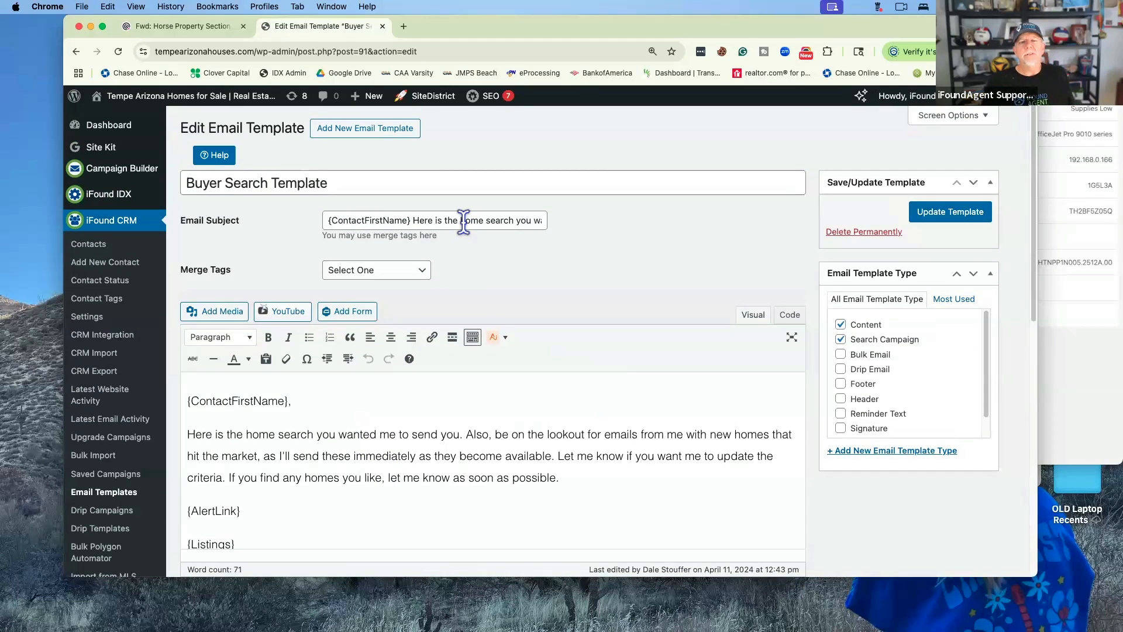
pyautogui.hscroll(1, 463, 222)
# In the Email Subject, add a comma after {ContactFirstName} and lowercase 'here'
pyautogui.click(463, 221)
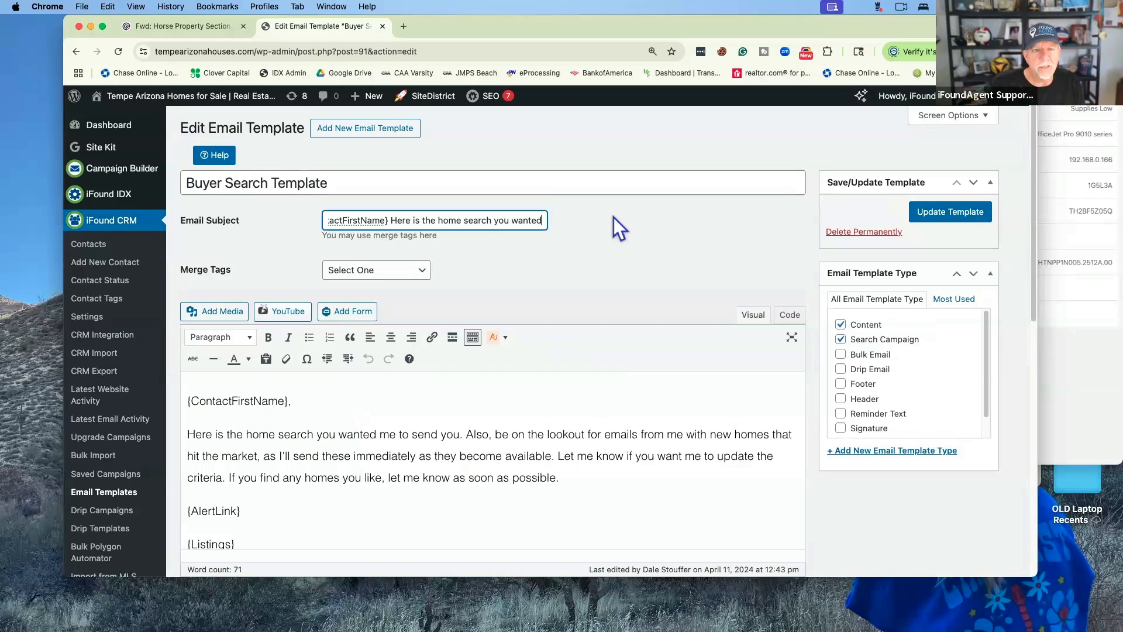
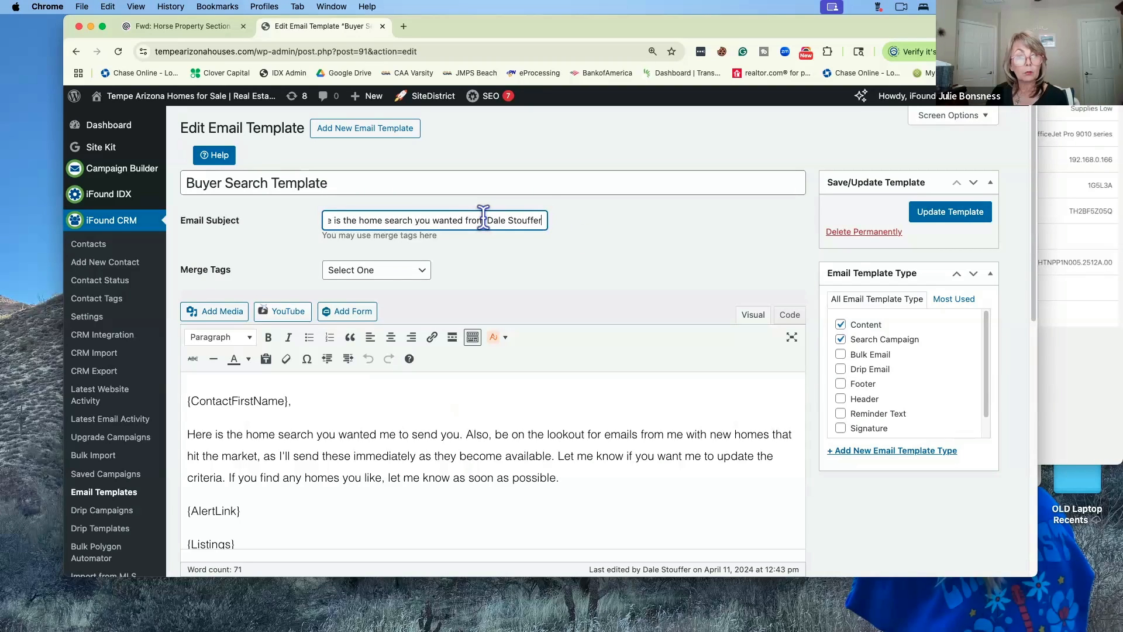
pyautogui.hscroll(-2, 483, 218)
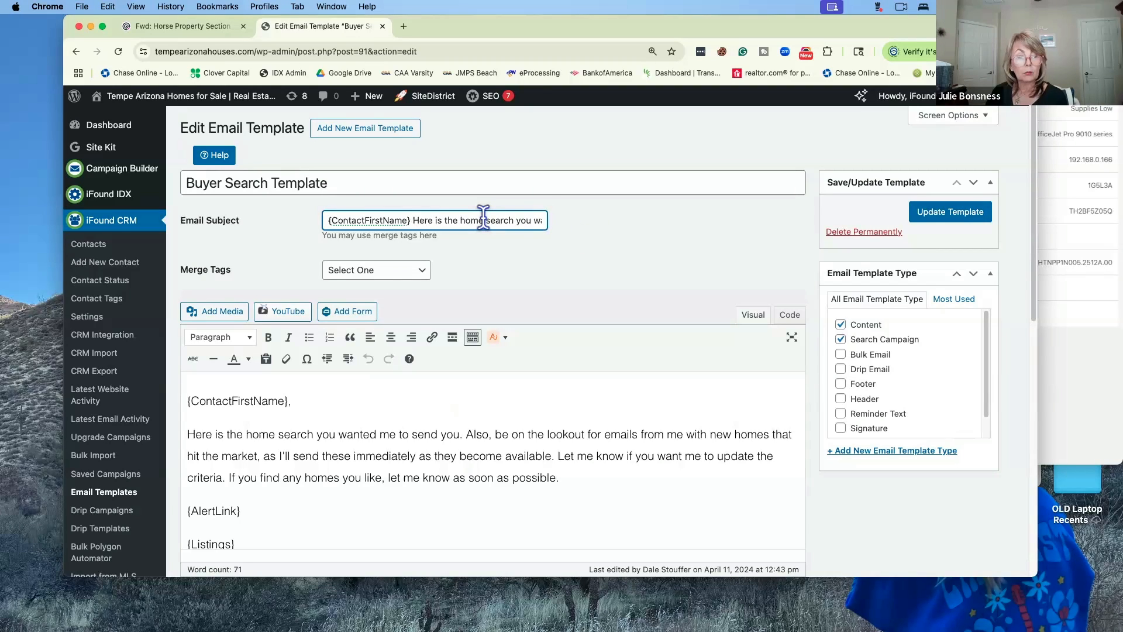
pyautogui.moveTo(411, 220); pyautogui.dragTo(420, 220)
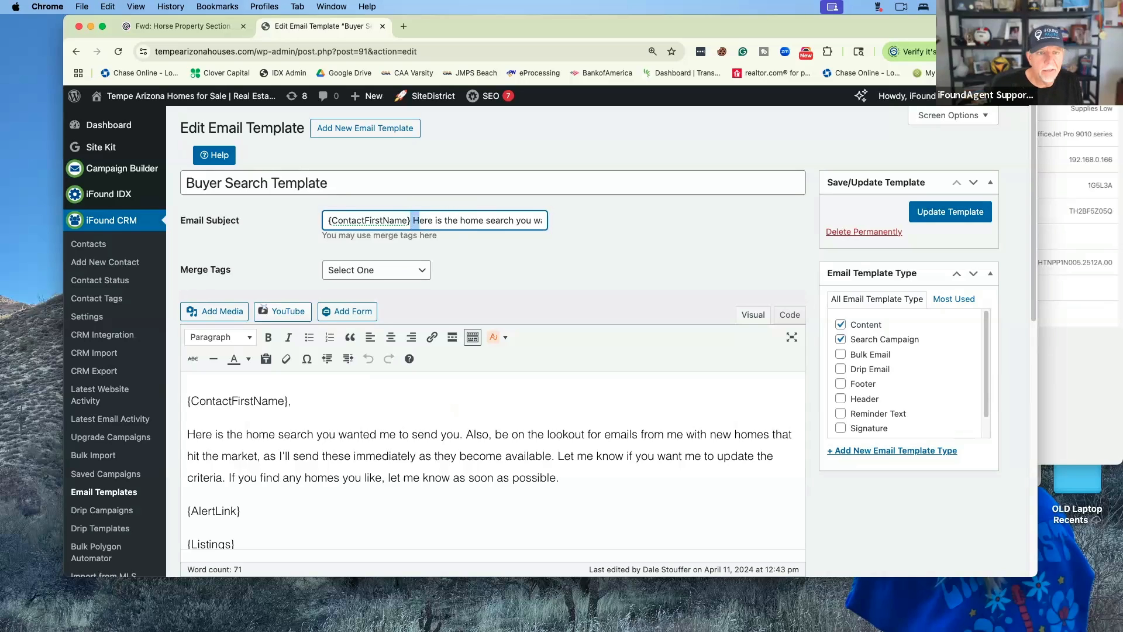
pyautogui.write(', H')
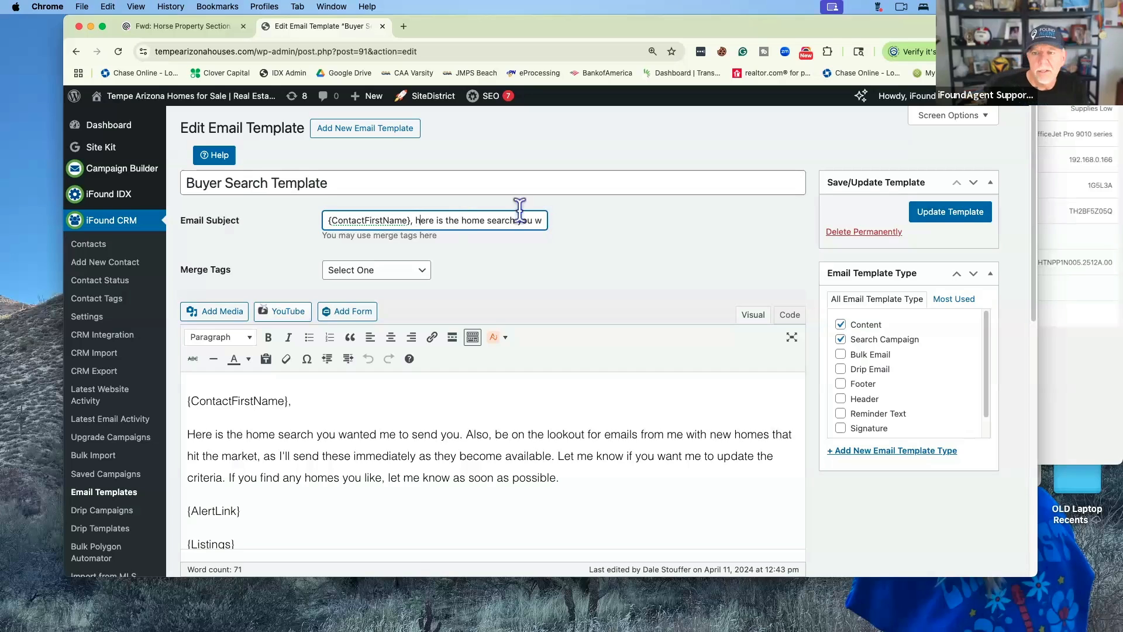
# Update the Buyer Search Template, confirming the 'Post updated.' notice, and save it again
pyautogui.click(935, 213)
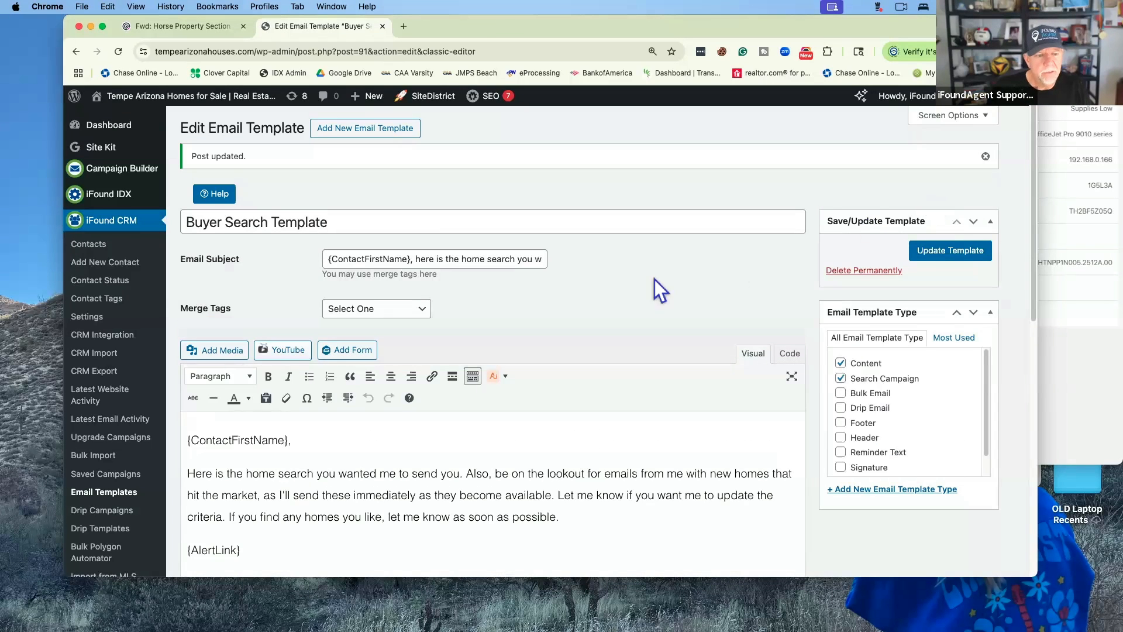
pyautogui.scroll(-5, 655, 279)
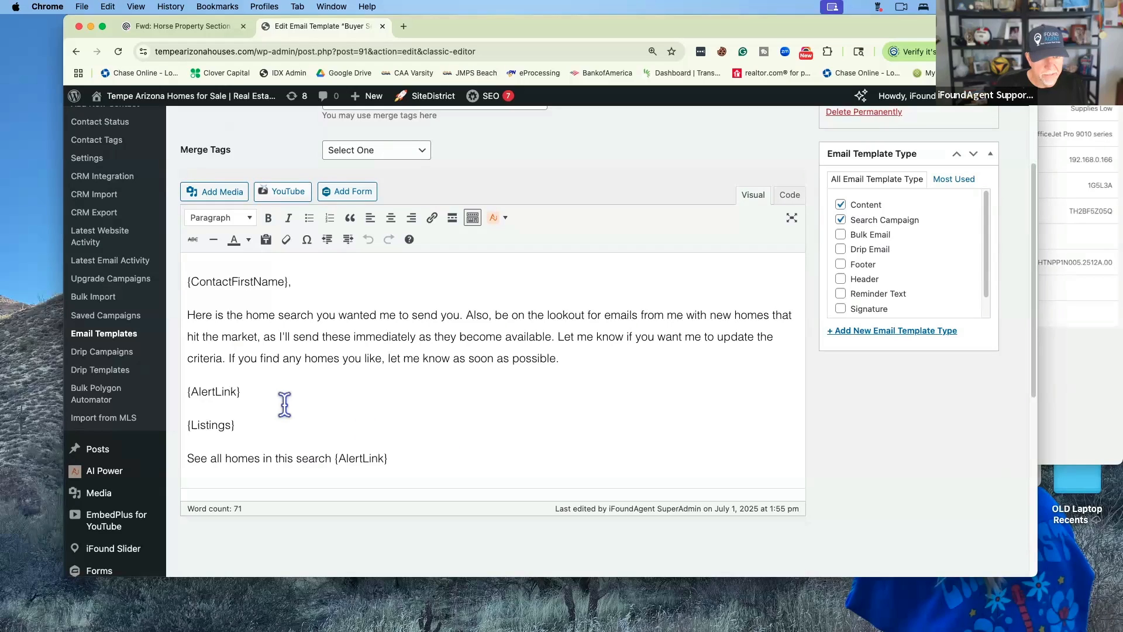
pyautogui.scroll(4, 284, 403)
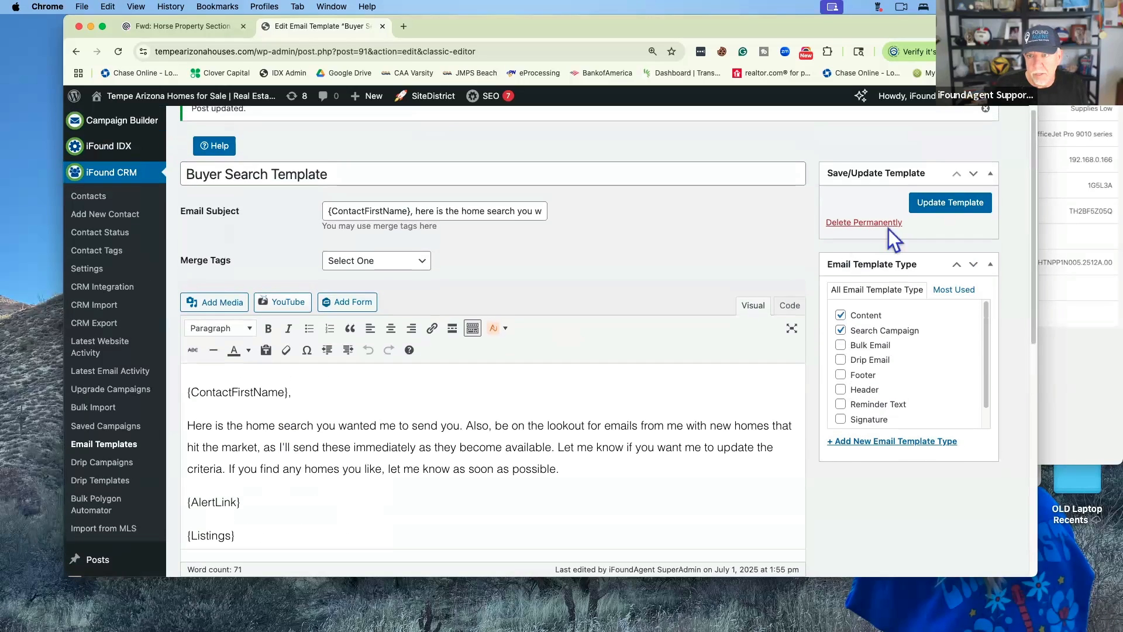
pyautogui.click(923, 204)
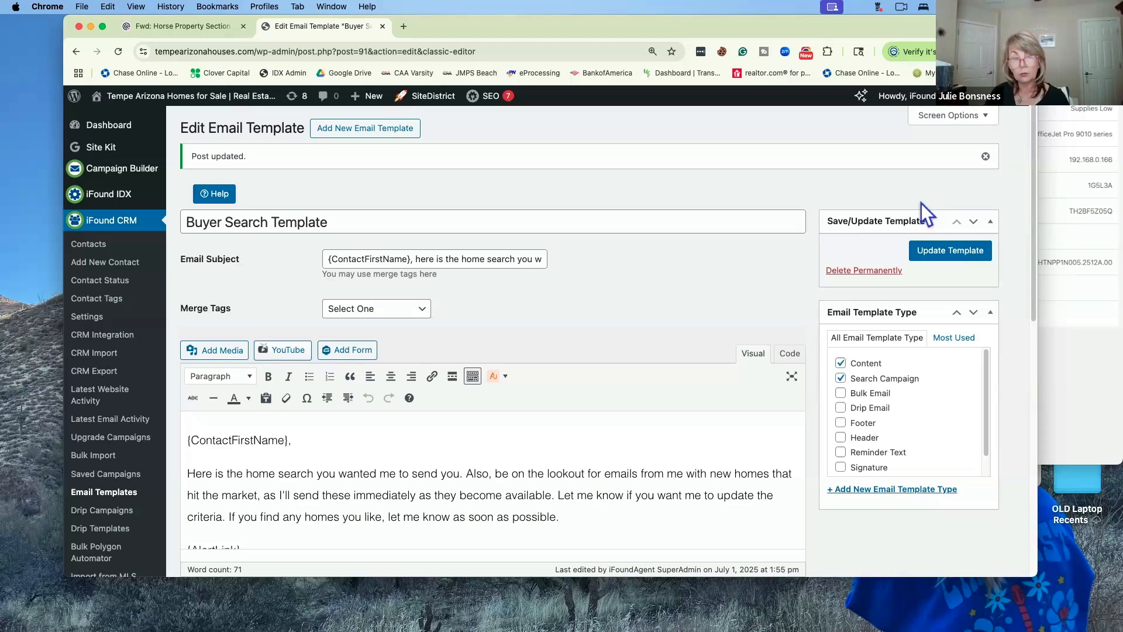
pyautogui.moveTo(140, 169)
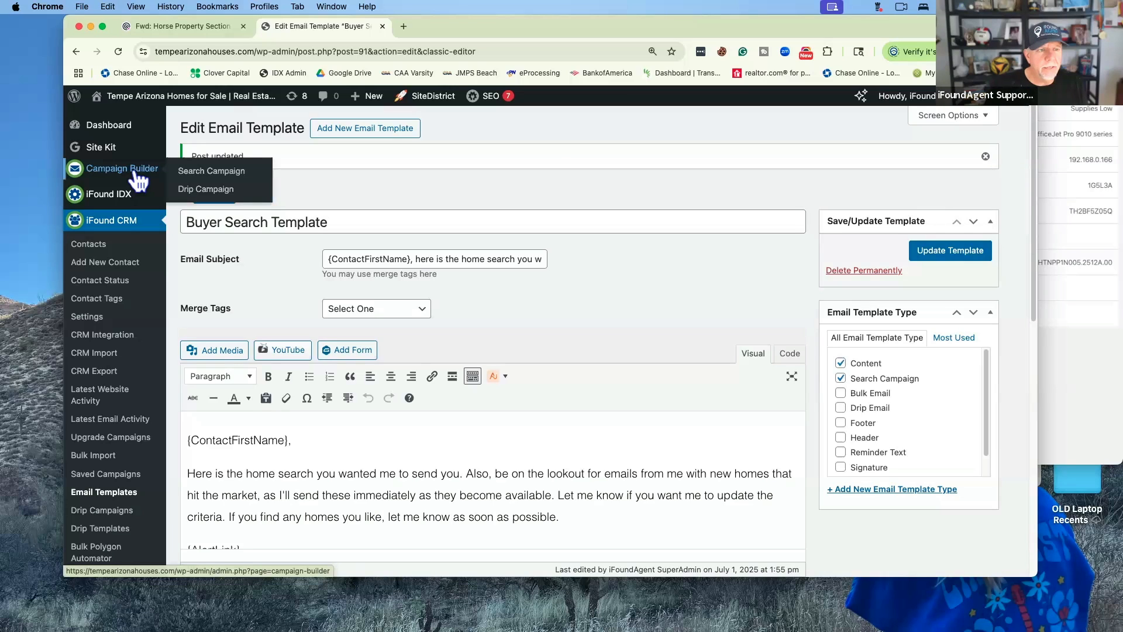